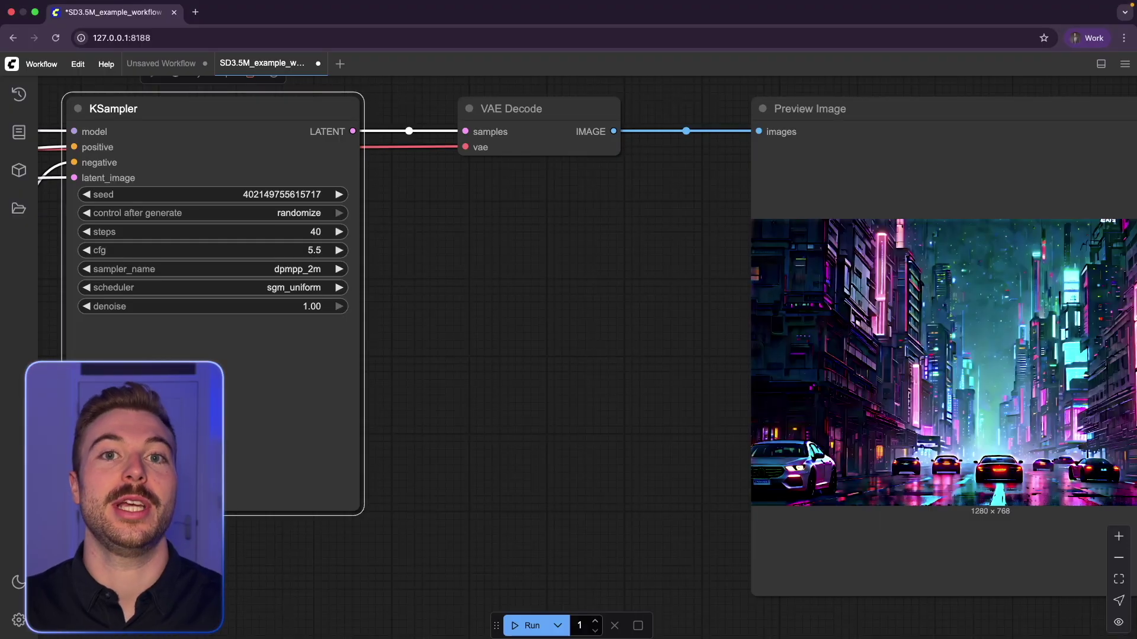
scroll(205, 407, "down", 5)
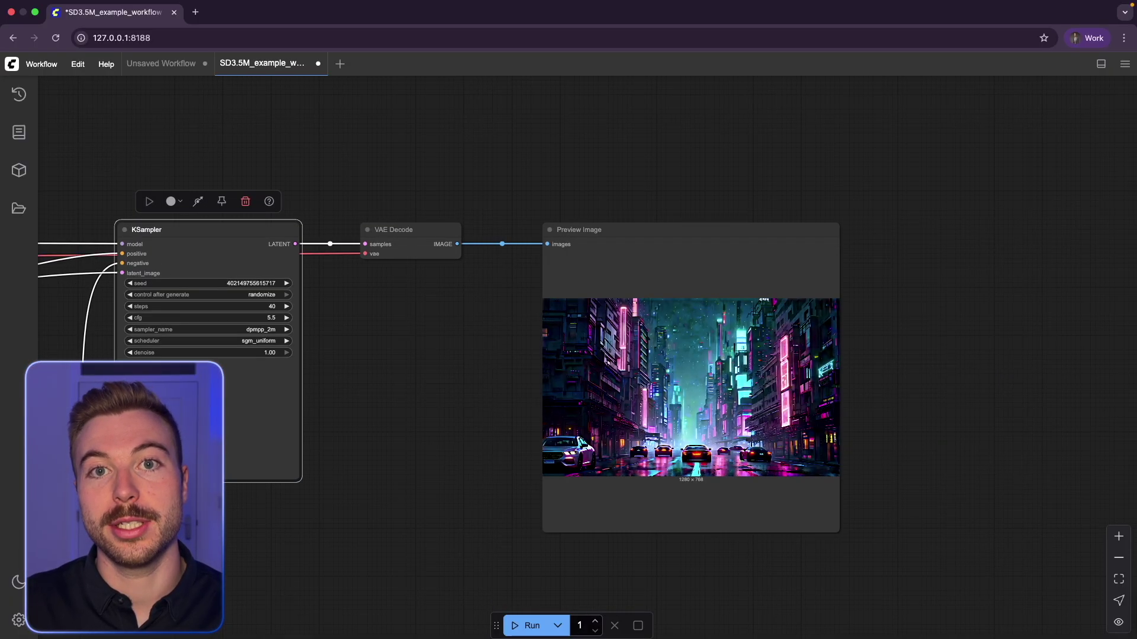
scroll(678, 470, "up", 8)
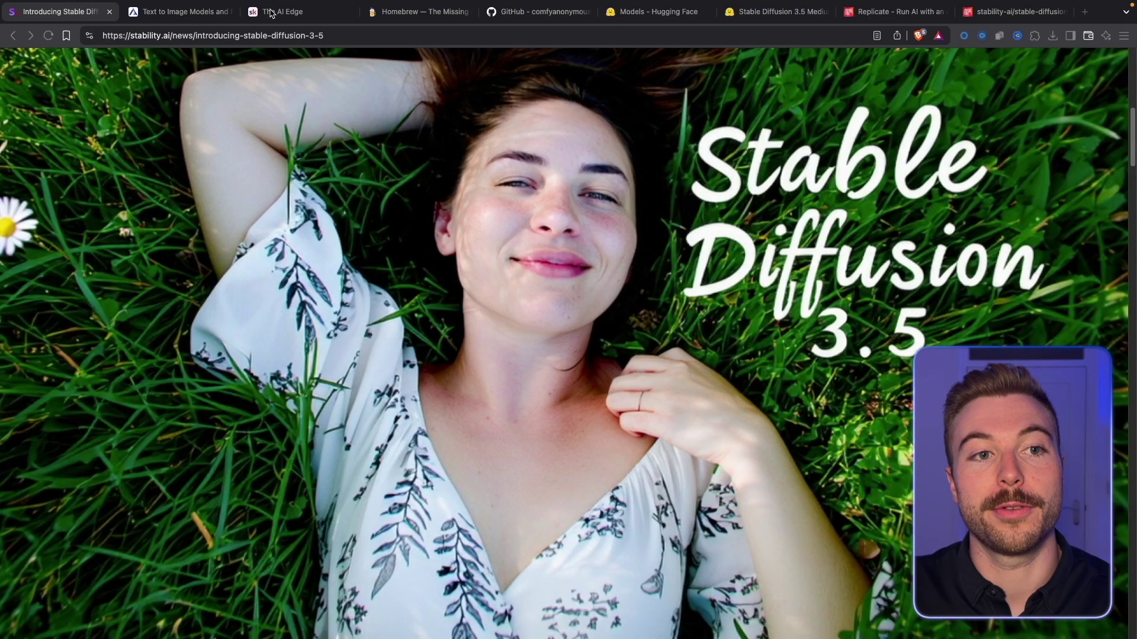
Step: Open the Local AI course in The AI Edge classroom on Skool
left_click(270, 12)
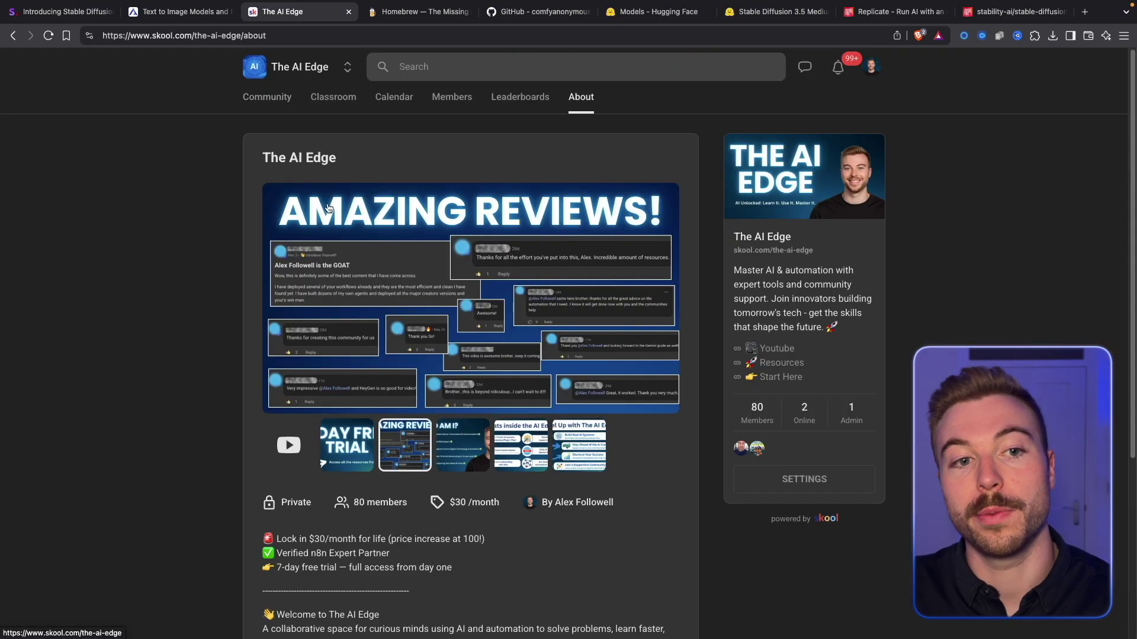
left_click(343, 97)
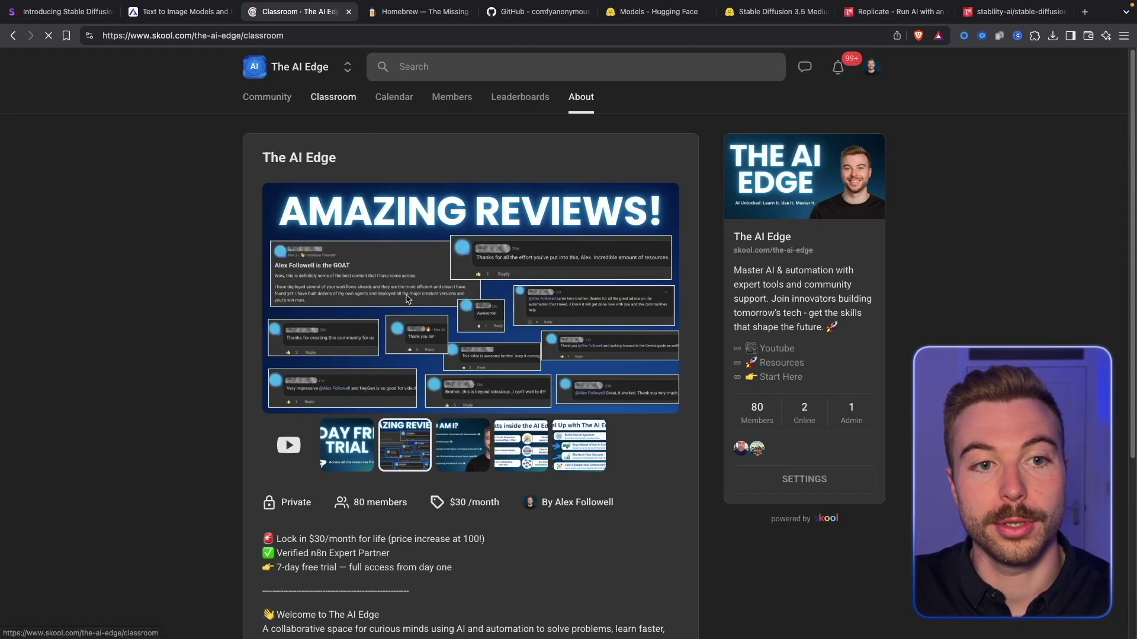
scroll(353, 427, "down", 4)
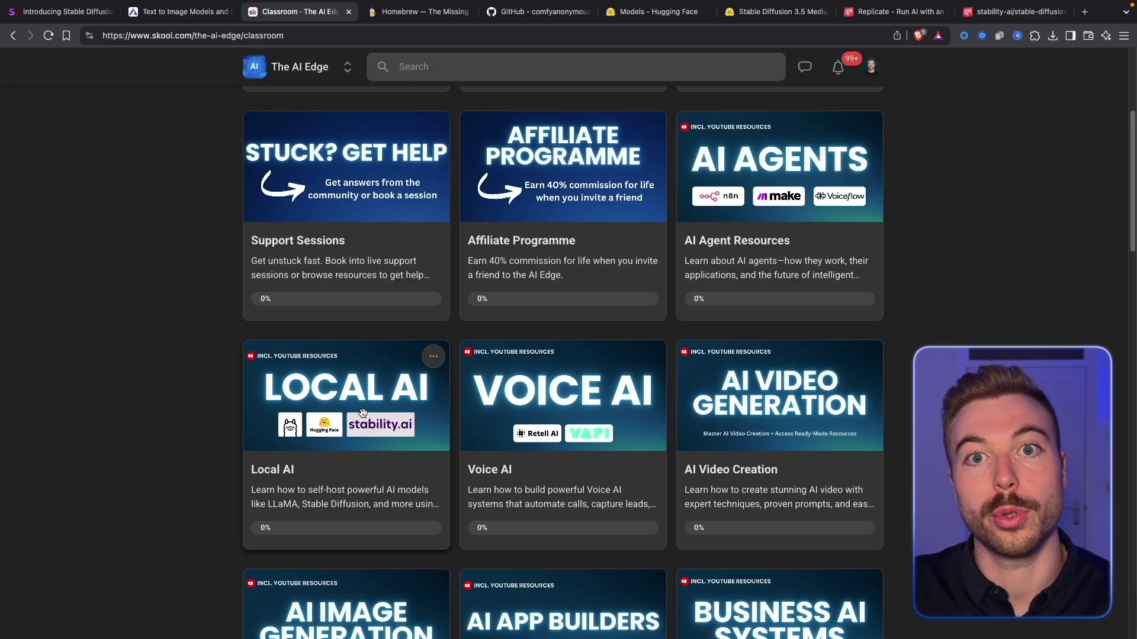
left_click(354, 427)
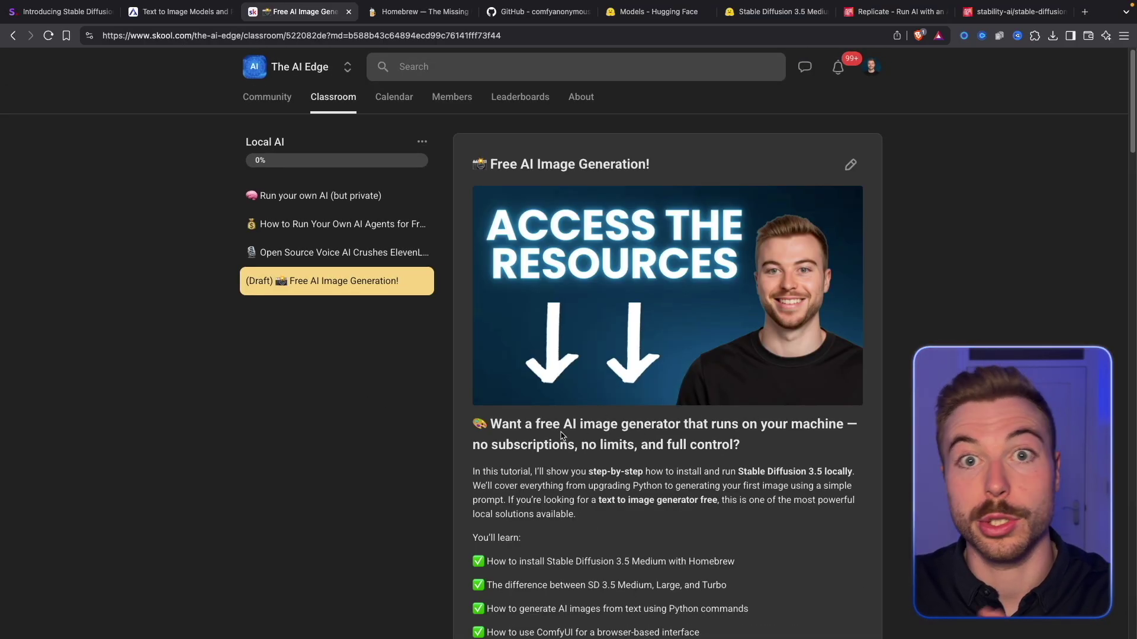
Step: Skim the Free AI Image Generation lesson from the Python setup through to the image settings notes, then return to its beginning
scroll(563, 437, "down", 15)
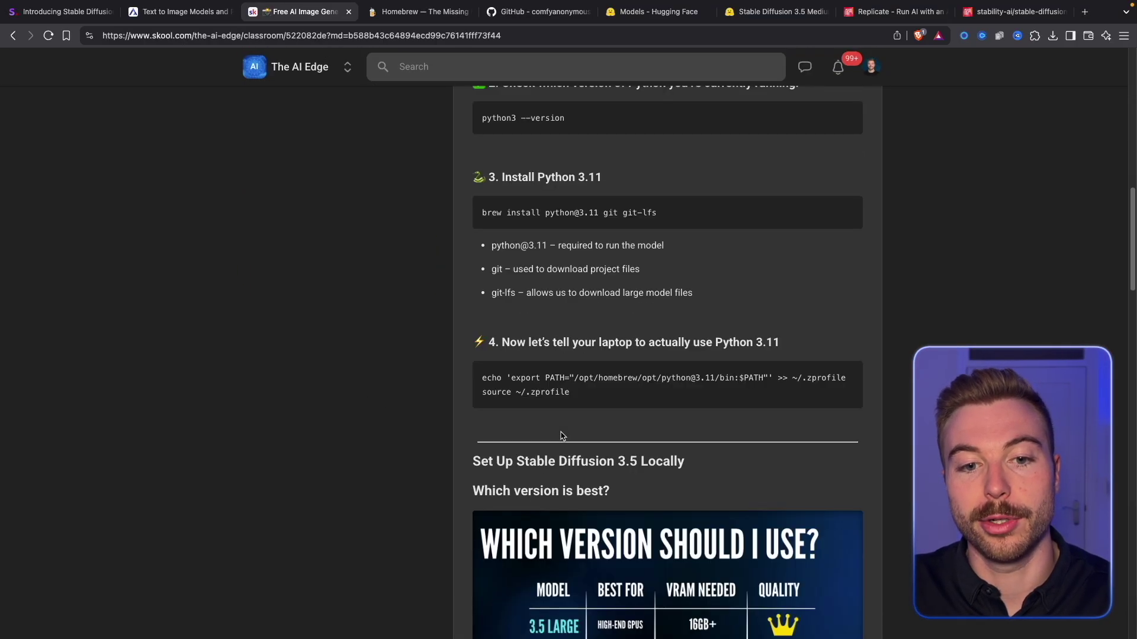
scroll(563, 436, "down", 10)
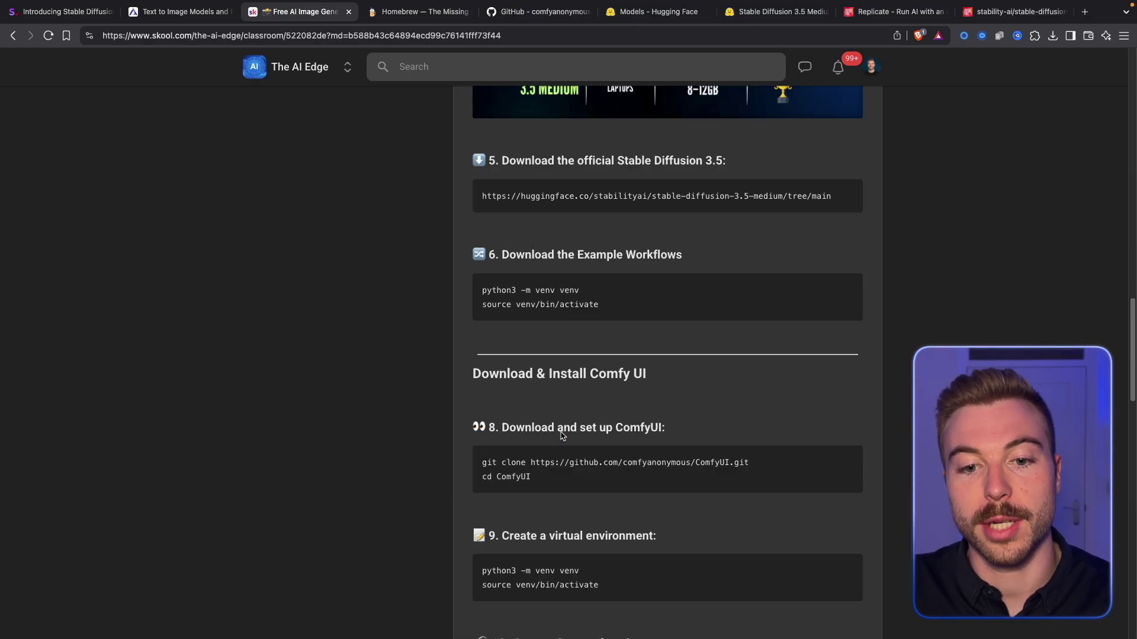
scroll(562, 436, "down", 5)
scroll(561, 432, "down", 10)
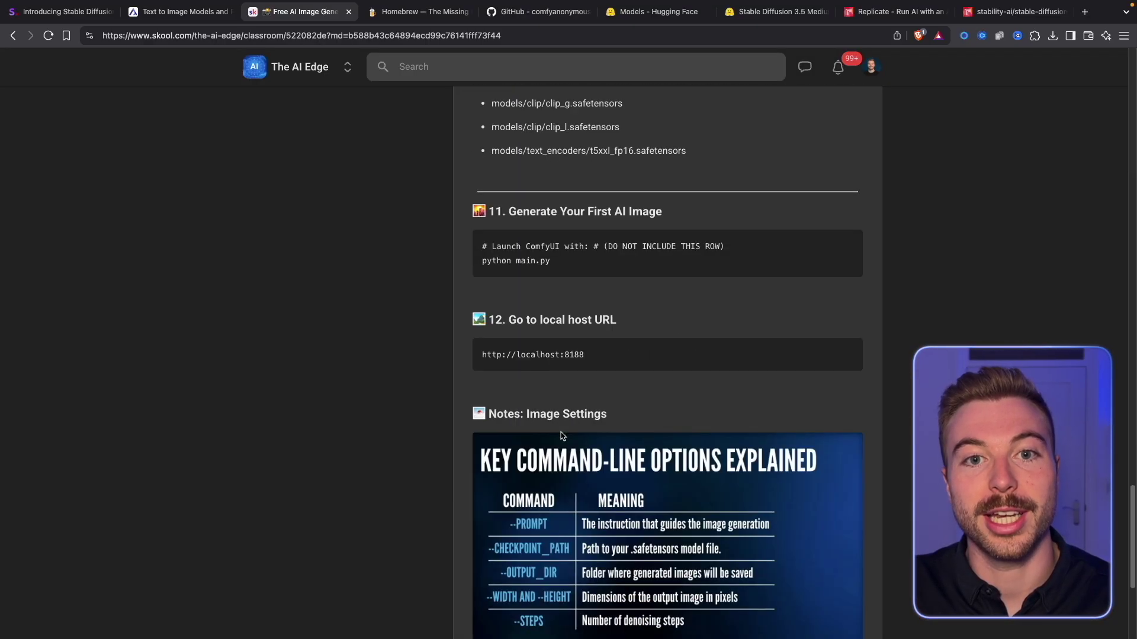
key("Home")
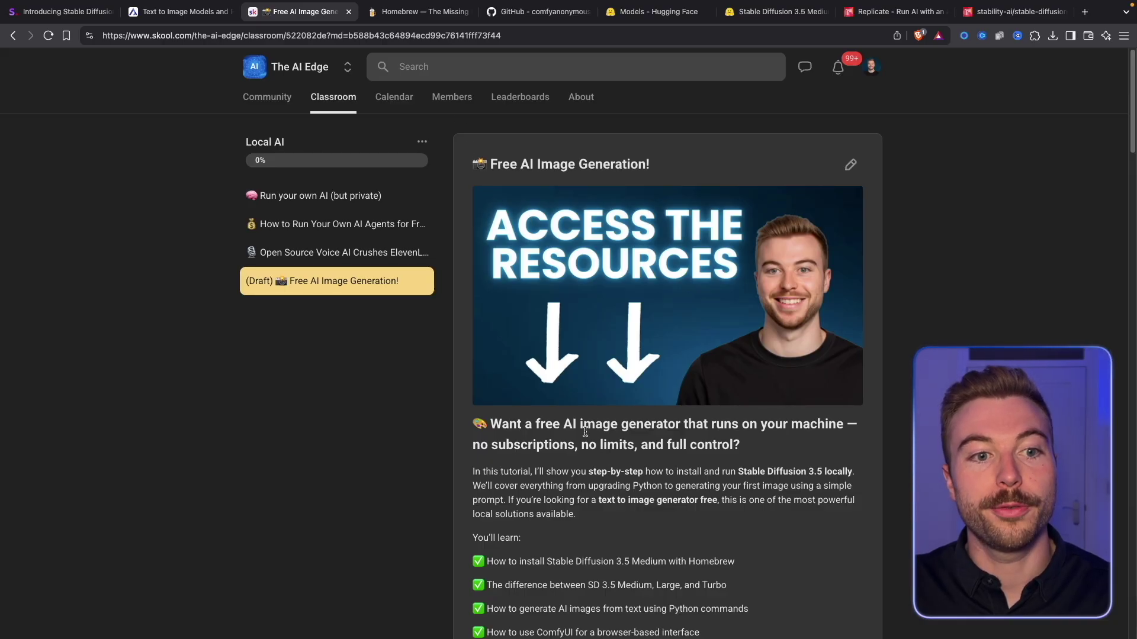
Step: Read the key takeaways and model variants in Stability AI's Introducing Stable Diffusion 3.5 article
left_click(84, 16)
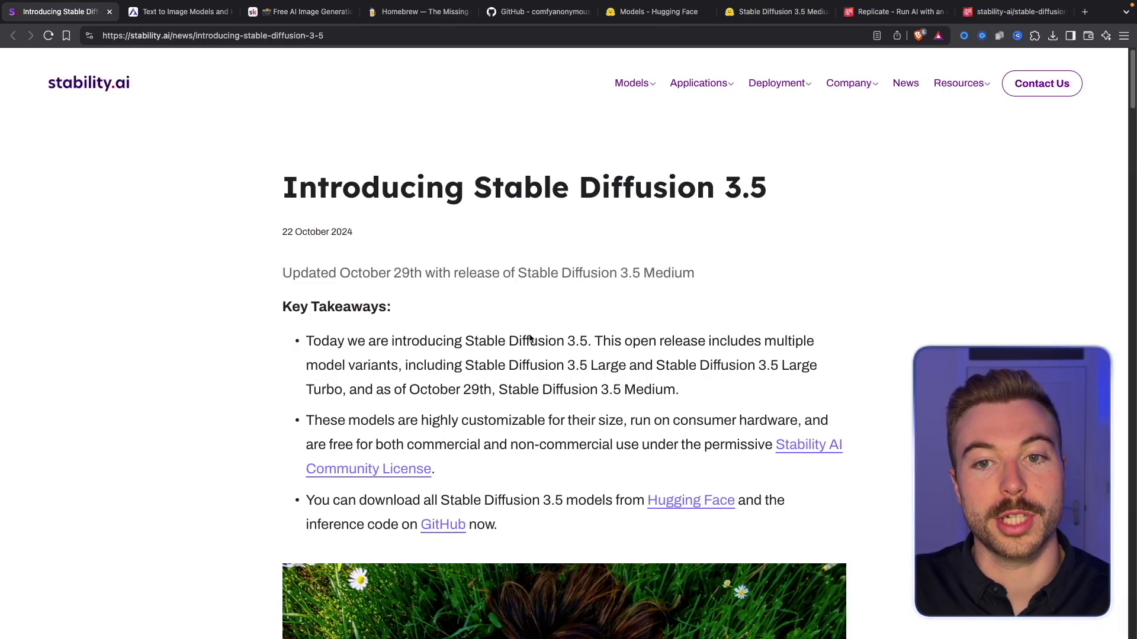
scroll(540, 409, "down", 1)
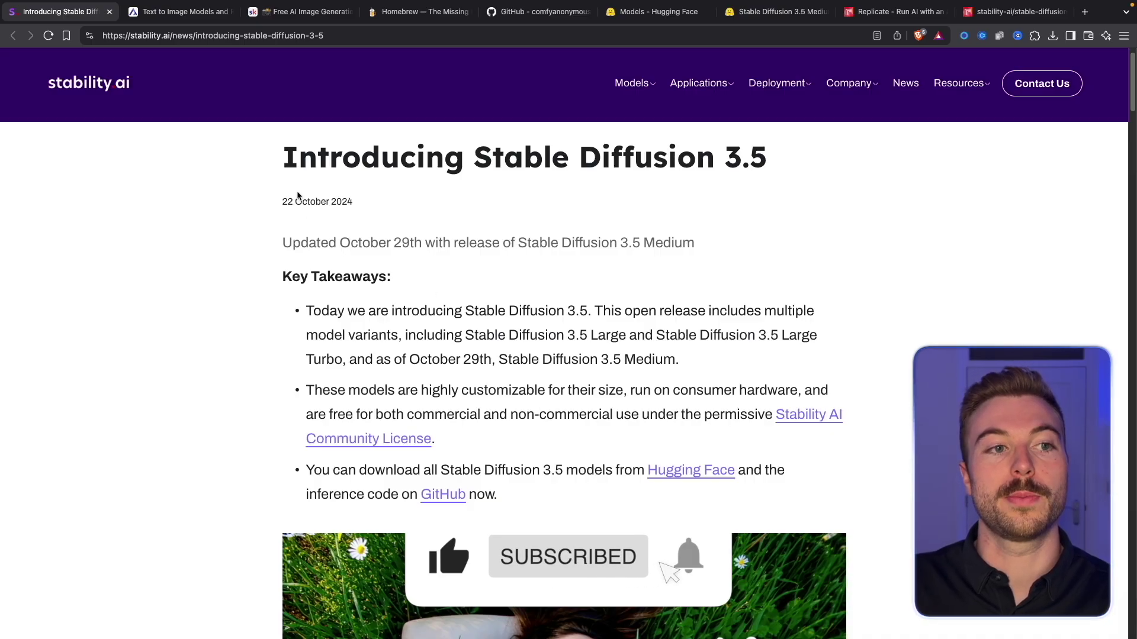
scroll(482, 406, "down", 1)
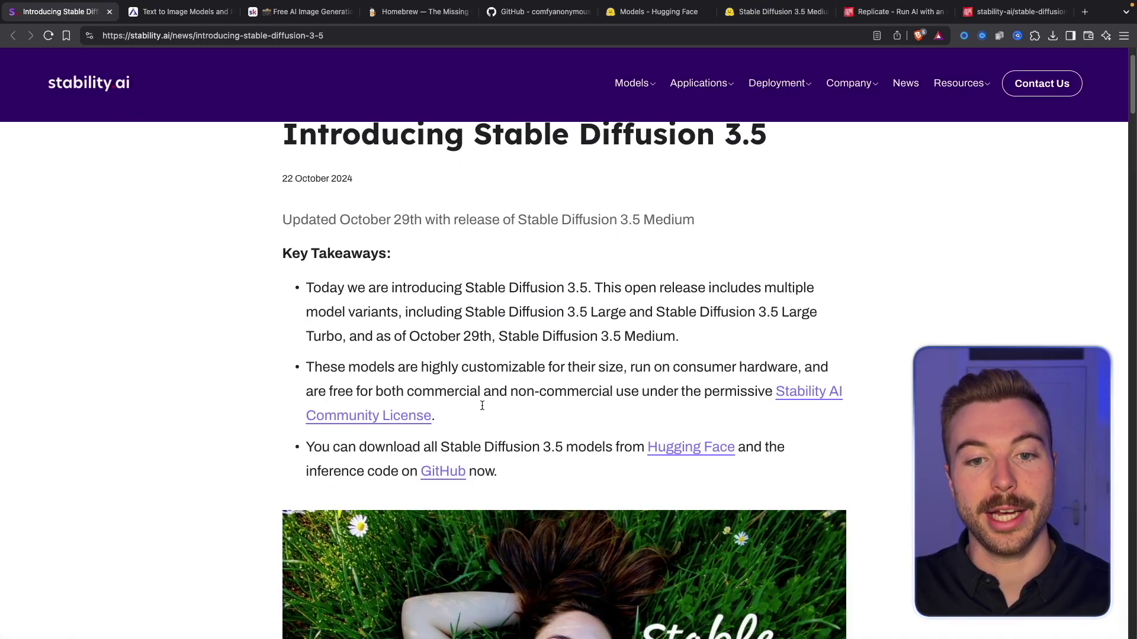
scroll(482, 403, "down", 5)
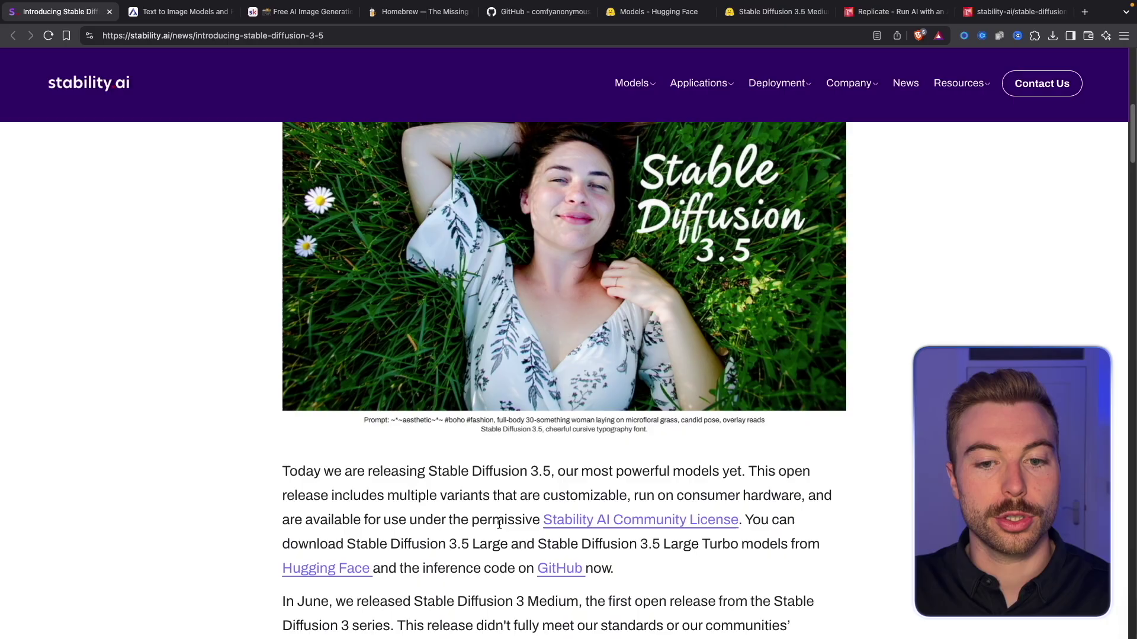
scroll(499, 524, "down", 9)
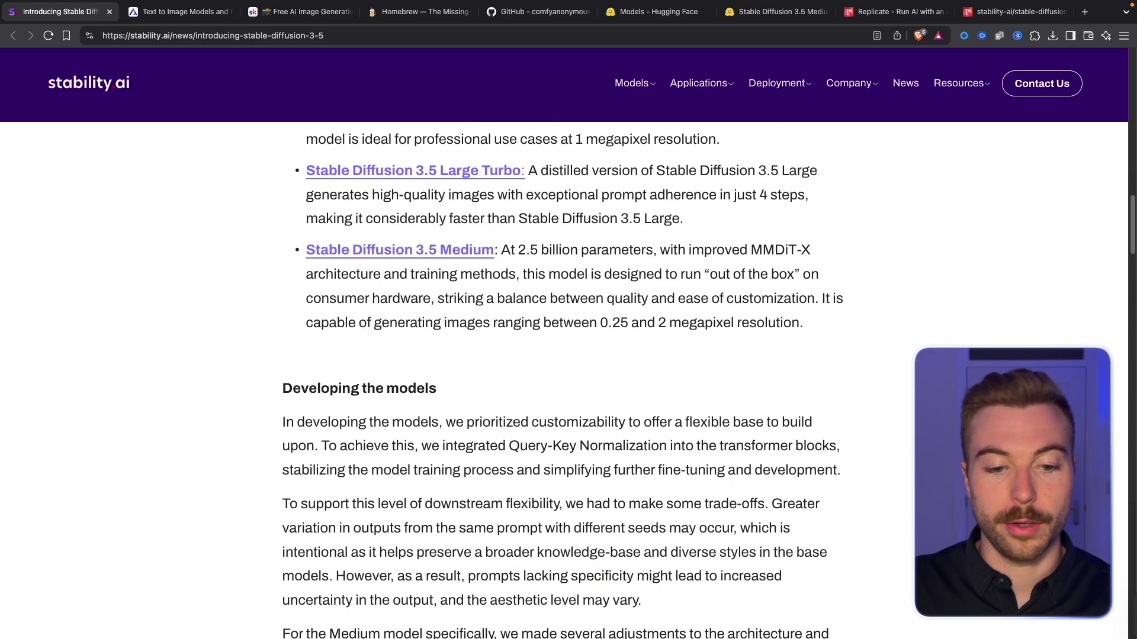
Step: Examine the article's GPU compatibility table, sample outputs and Prompt Adherence & Aesthetic Quality chart
scroll(561, 379, "down", 4)
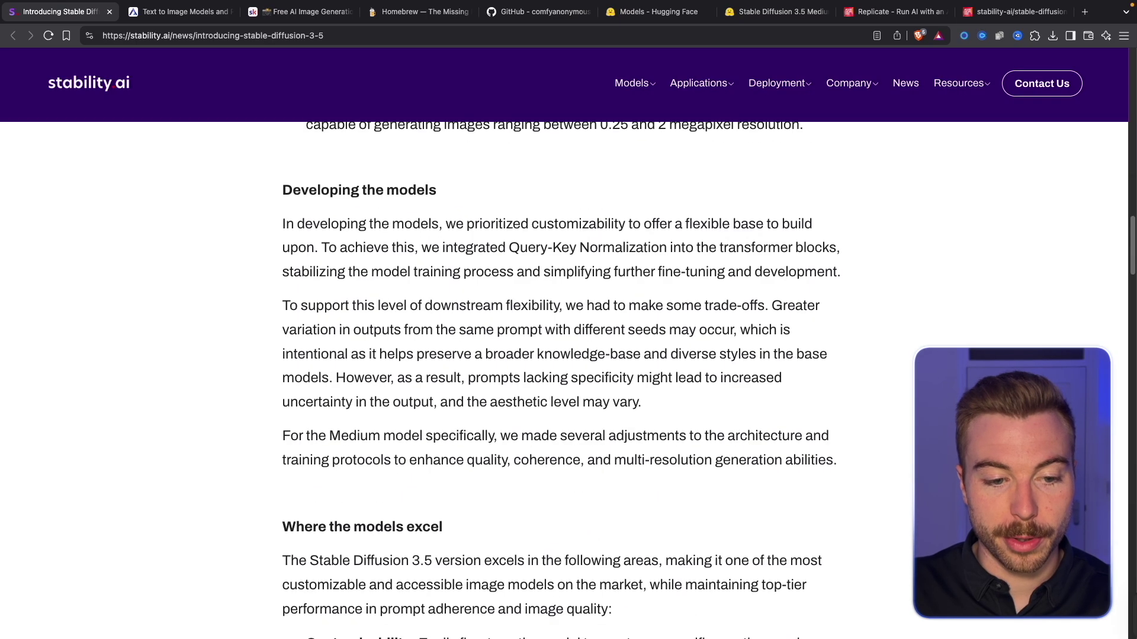
scroll(565, 379, "down", 12)
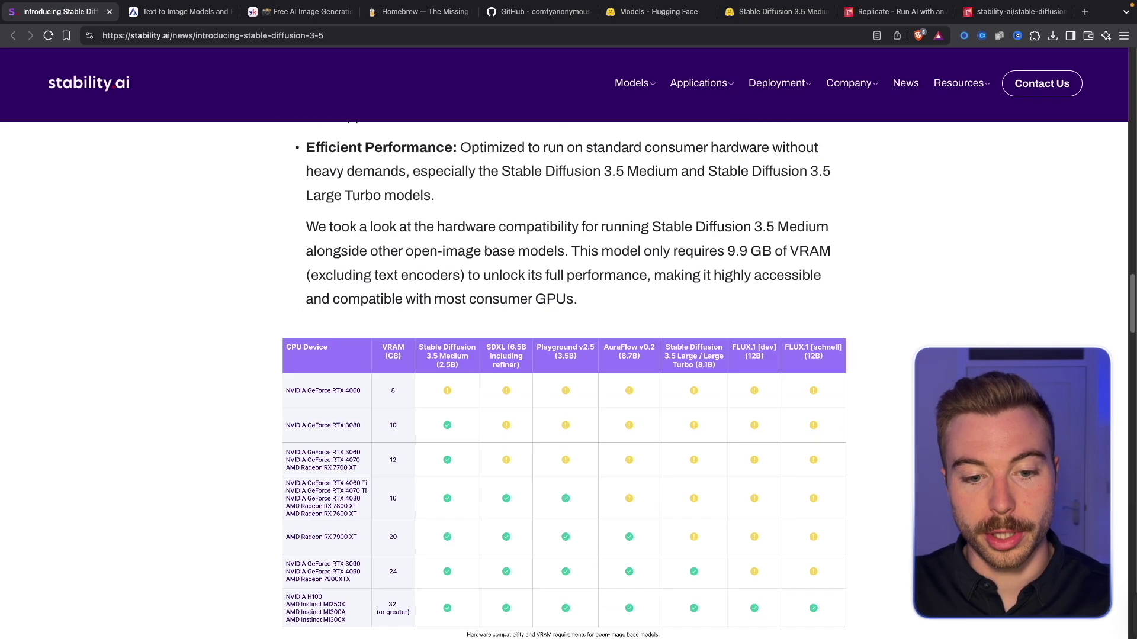
scroll(564, 379, "down", 11)
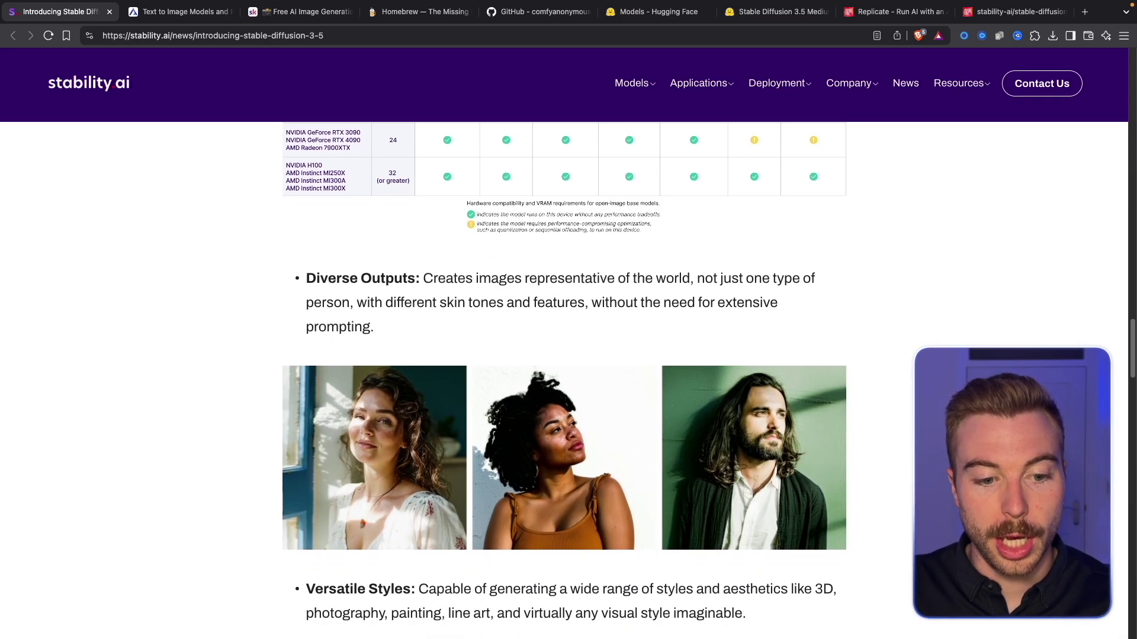
scroll(565, 379, "down", 3)
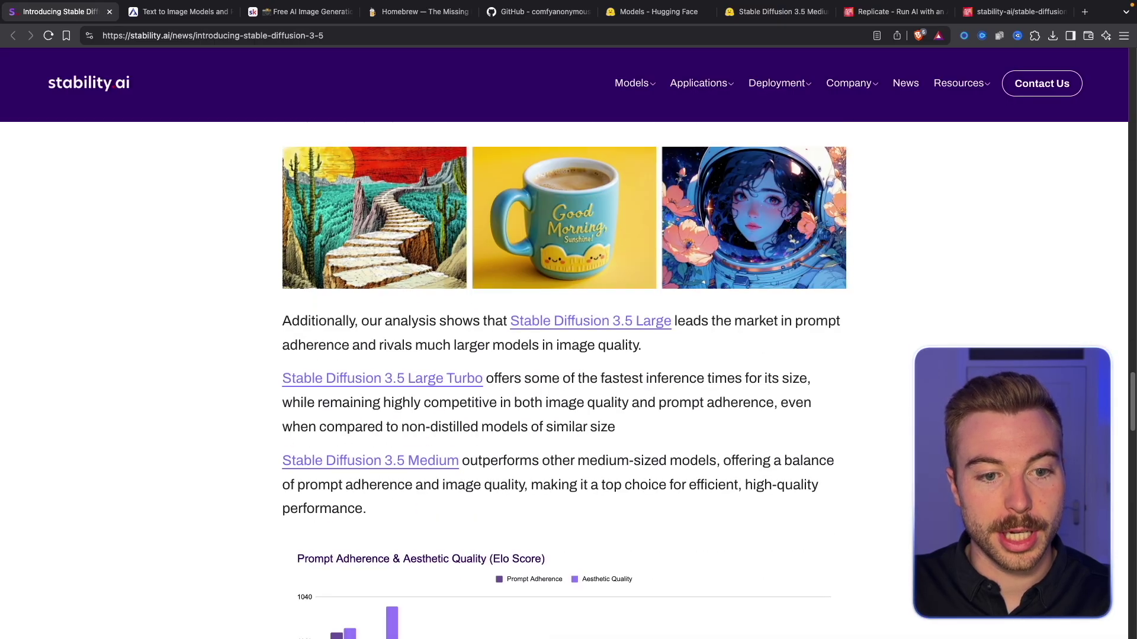
scroll(673, 442, "down", 9)
scroll(673, 442, "up", 3)
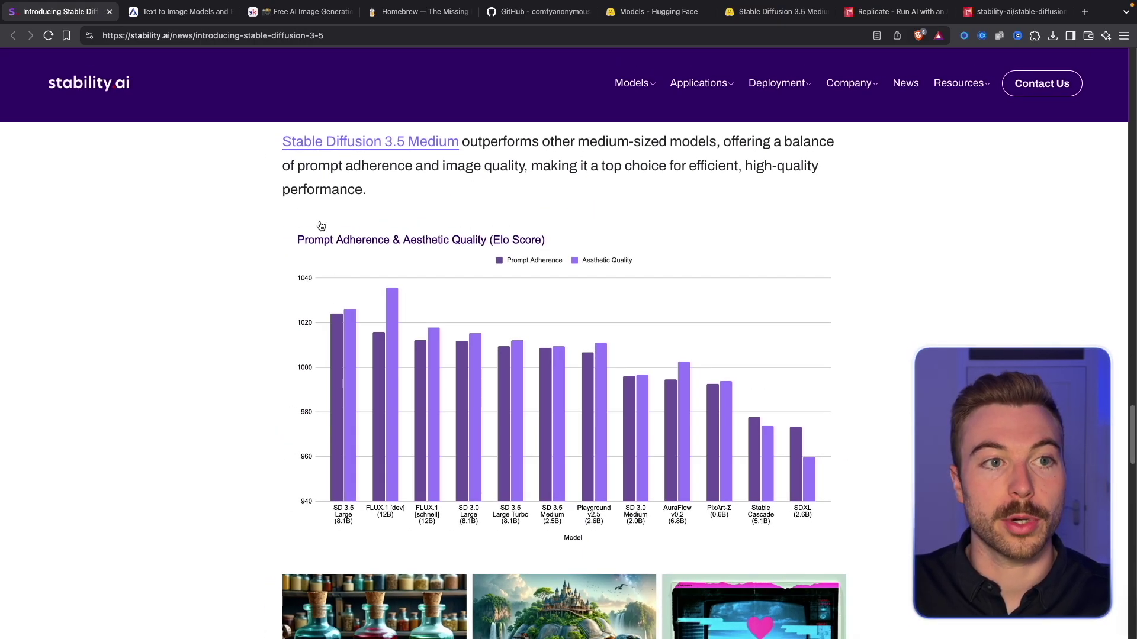
Step: Compare models in the Artificial Analysis Image Arena Quality ELO chart and view the stable-diffusion-3.5-large page on Replicate
left_click(178, 11)
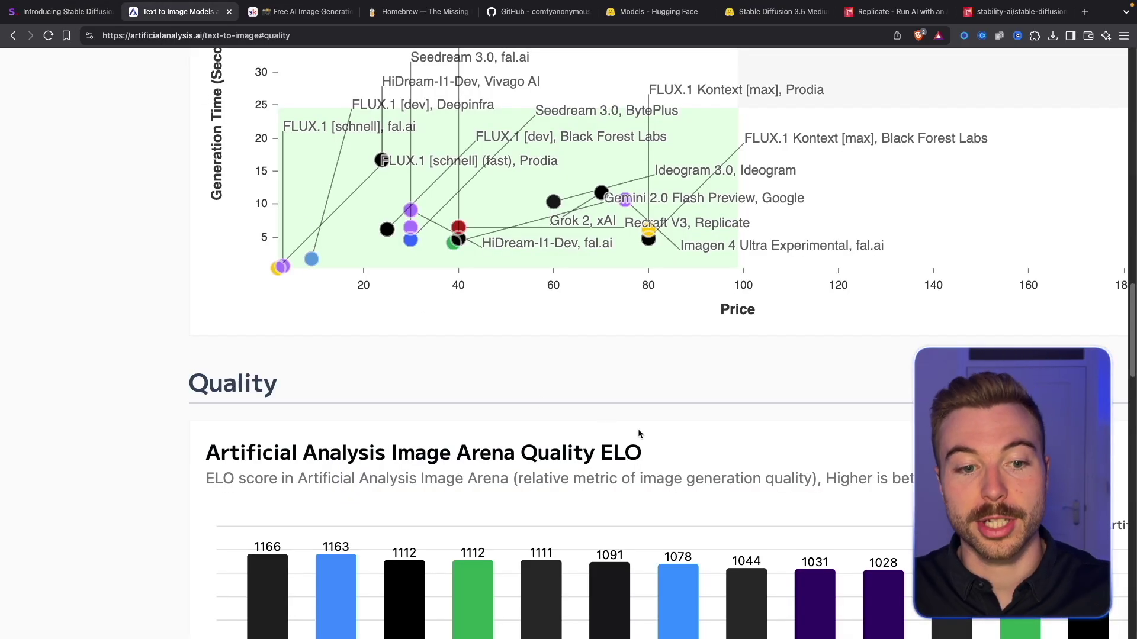
scroll(637, 434, "down", 5)
scroll(638, 434, "right", 3)
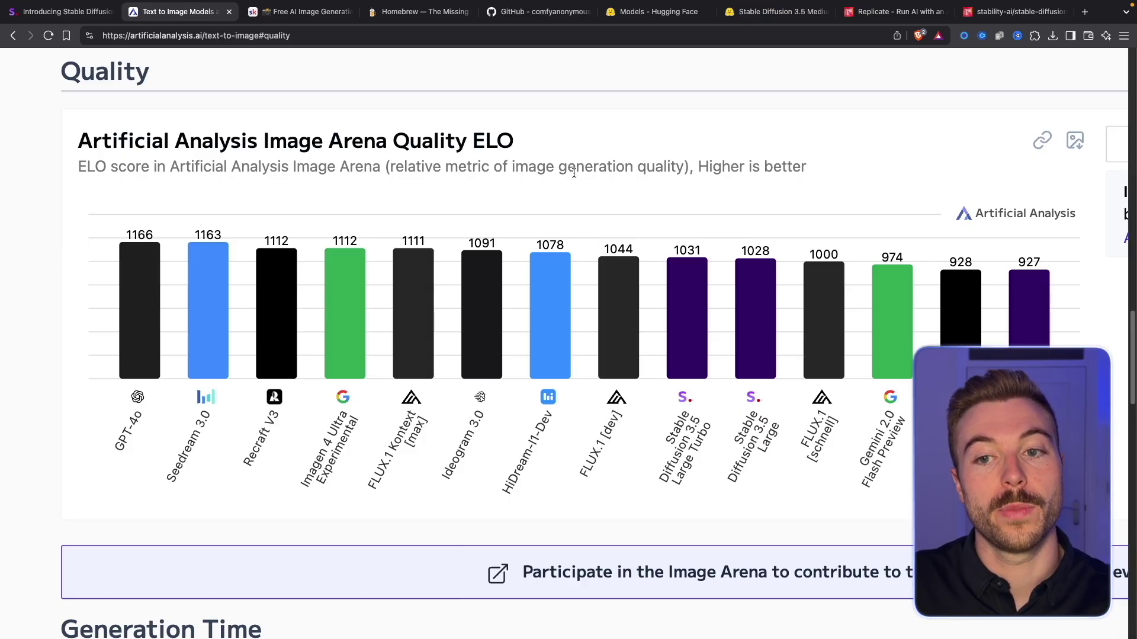
left_click(982, 13)
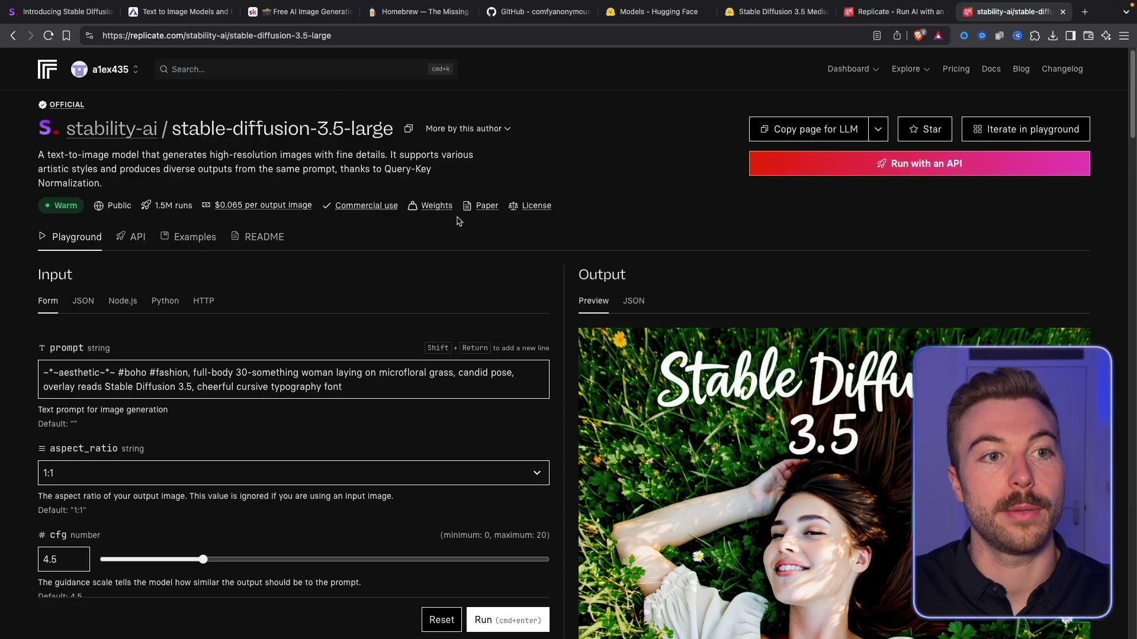
Step: Follow the Stable Diffusion 3.5 Medium link in the Stability AI article and skim its Hugging Face model card
left_click(21, 18)
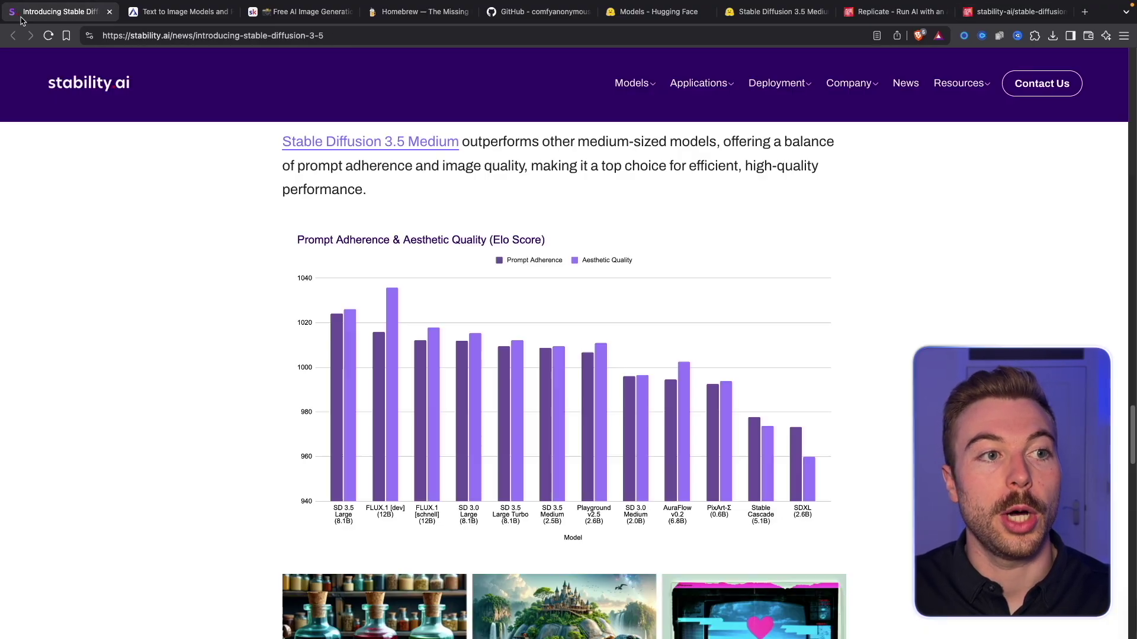
scroll(687, 228, "up", 5)
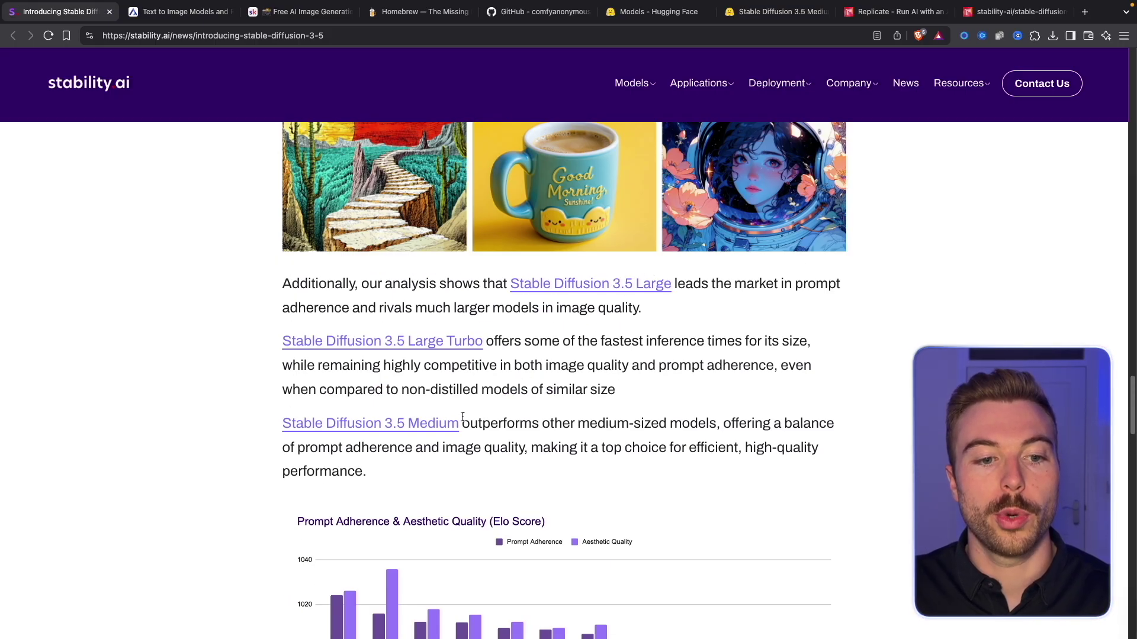
left_click(443, 425)
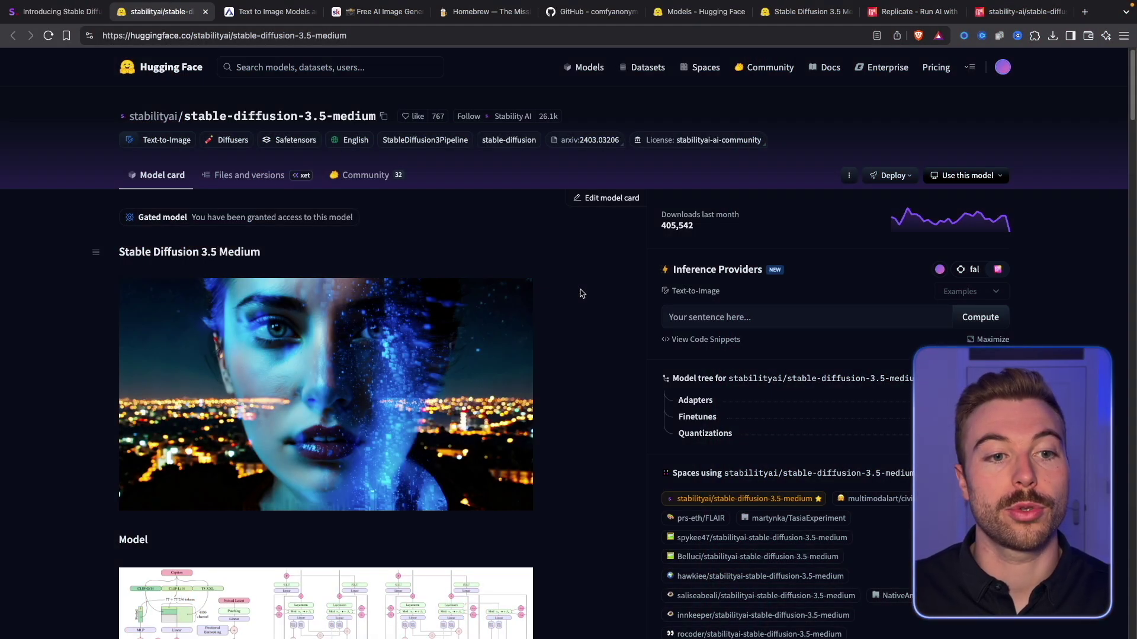
scroll(580, 293, "down", 10)
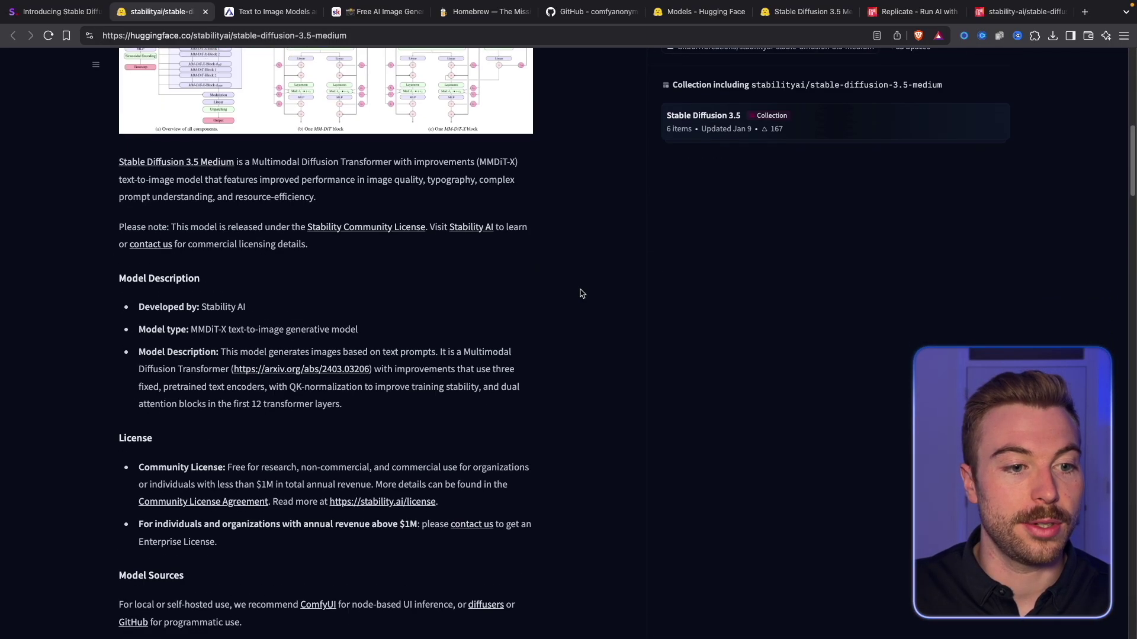
scroll(580, 293, "up", 10)
Step: Open the Stable Diffusion 3.5 Medium demo space from Stability AI's Hugging Face organization page
left_click(158, 116)
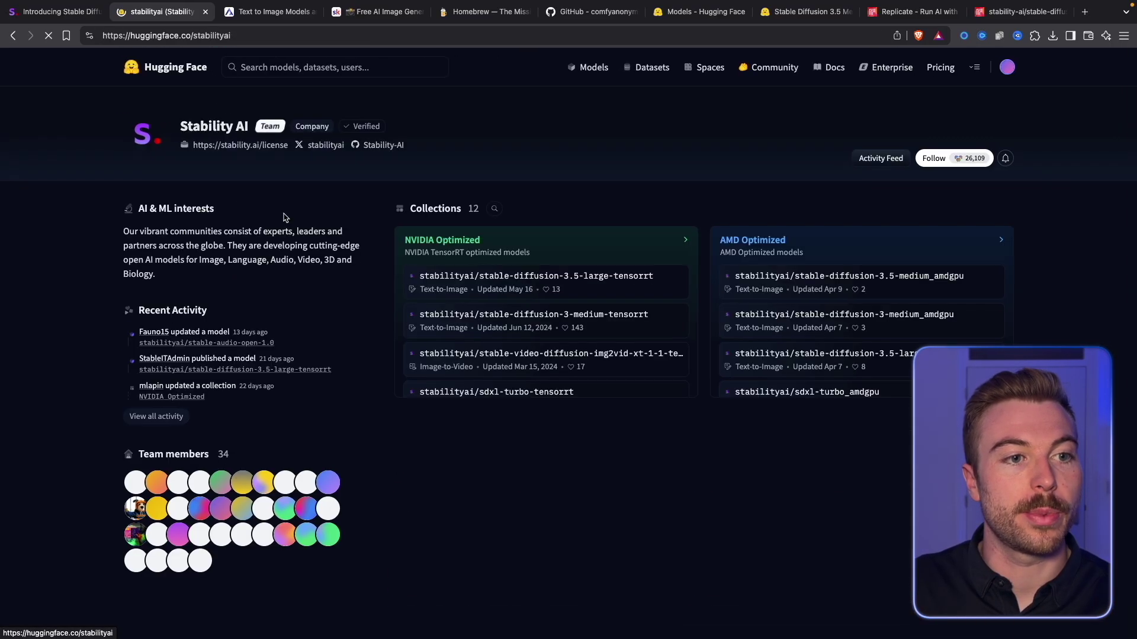
scroll(397, 314, "down", 5)
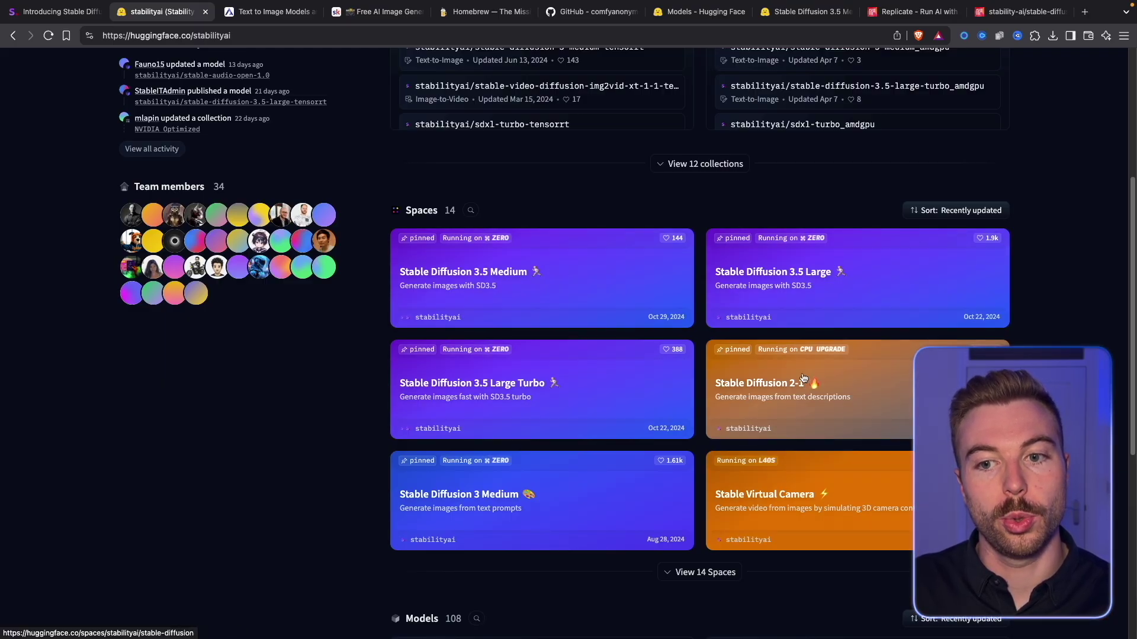
left_click(582, 289)
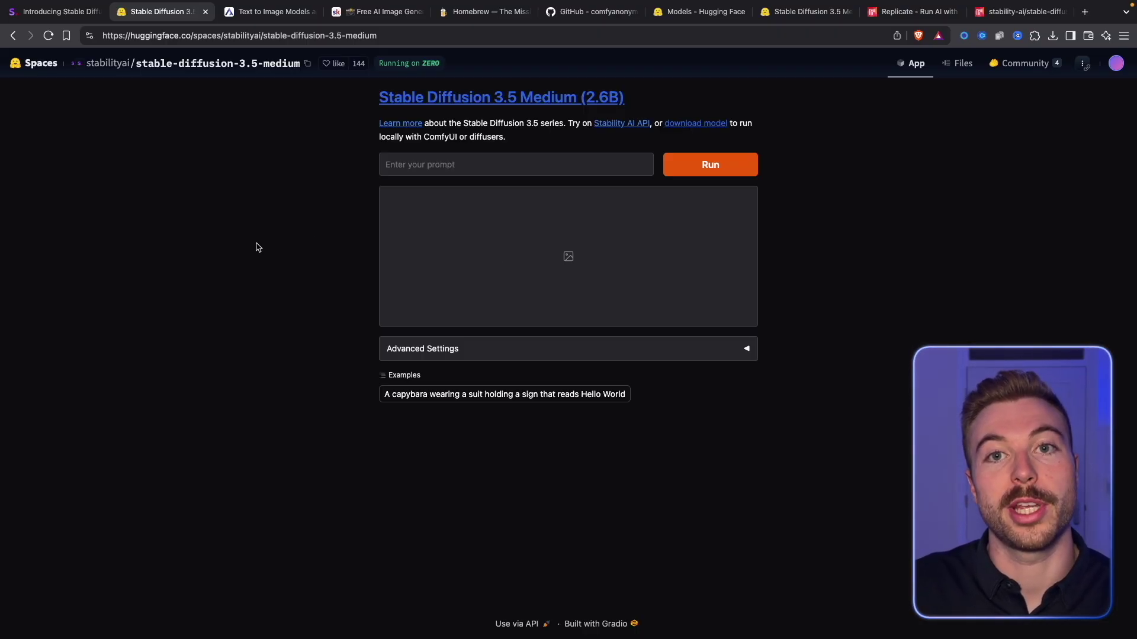
Step: Return to the stable-diffusion-3.5-medium model card and examine its License and Model Sources sections
left_click(13, 36)
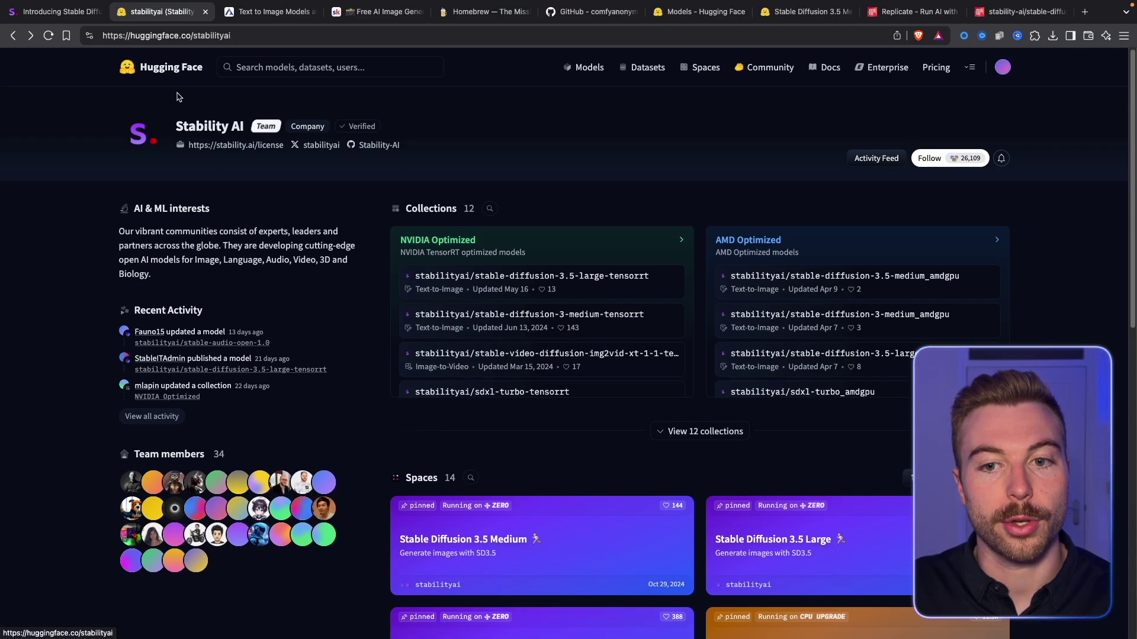
left_click(12, 36)
scroll(450, 435, "down", 2)
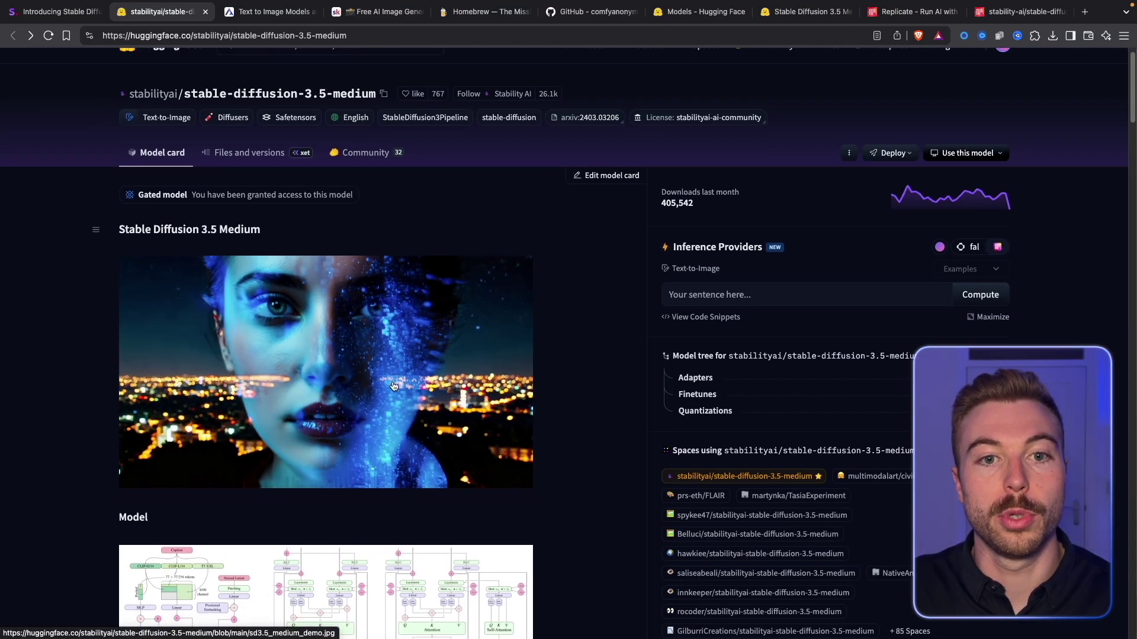
scroll(586, 490, "down", 2)
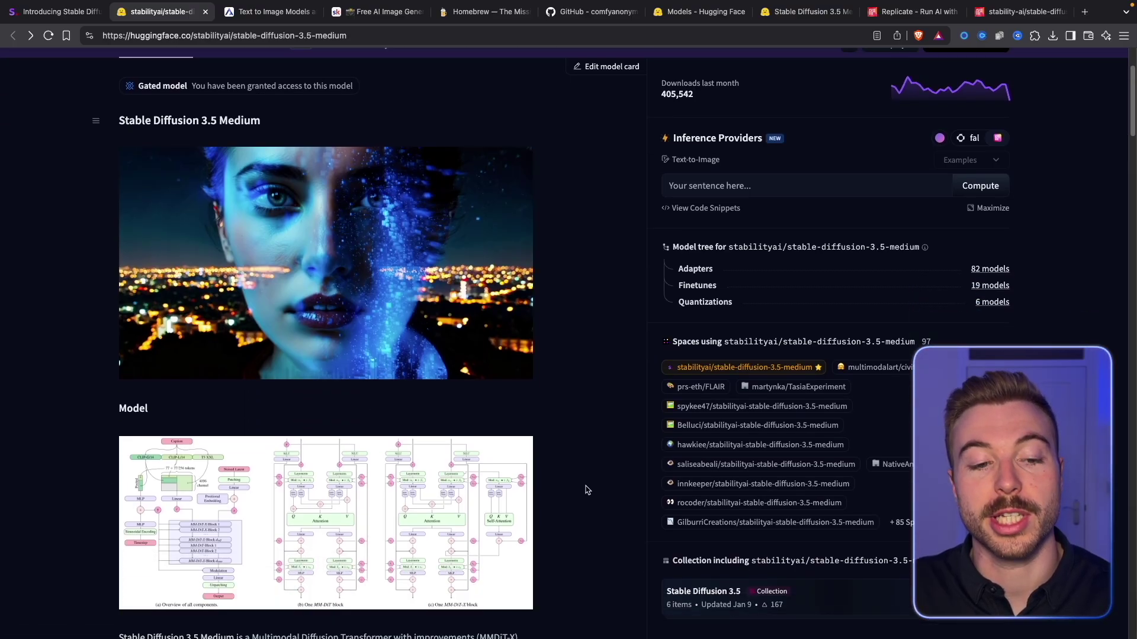
scroll(585, 490, "down", 20)
triple_click(239, 393)
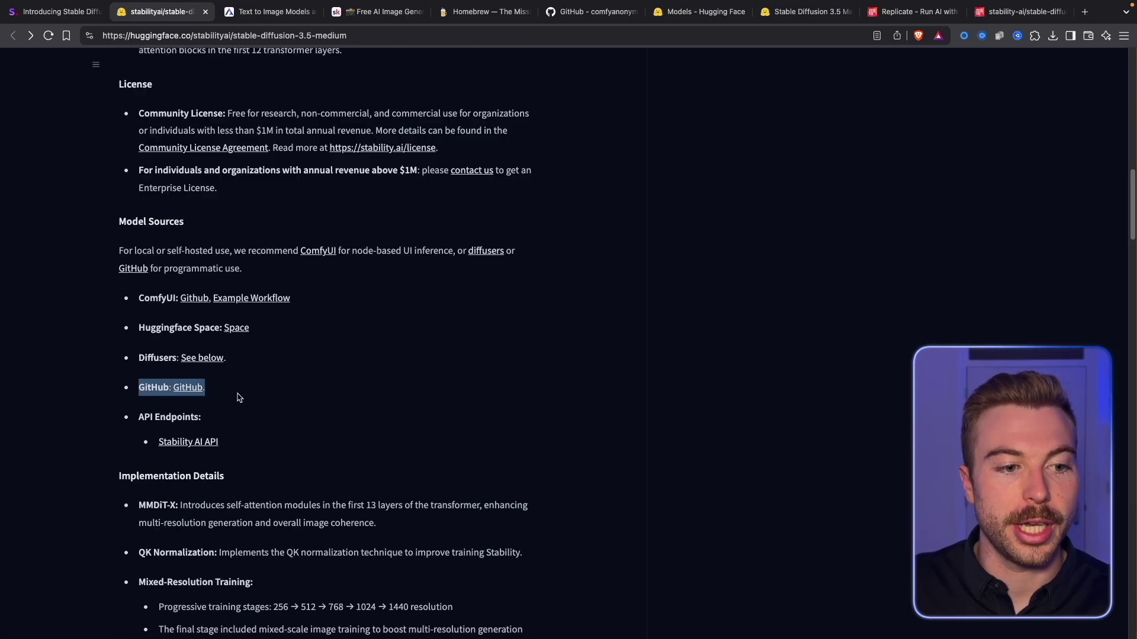
left_click(355, 382)
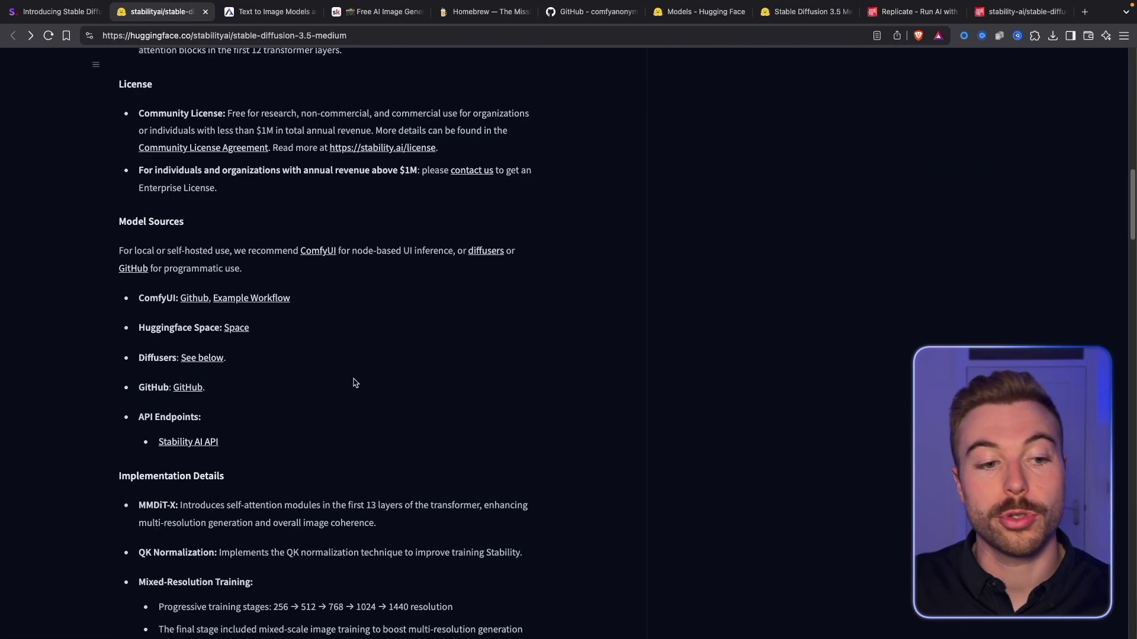
Step: Open the stable-diffusion-3.5-medium repository's file listing and check the size of sd3.5_medium.safetensors
scroll(354, 382, "up", 20)
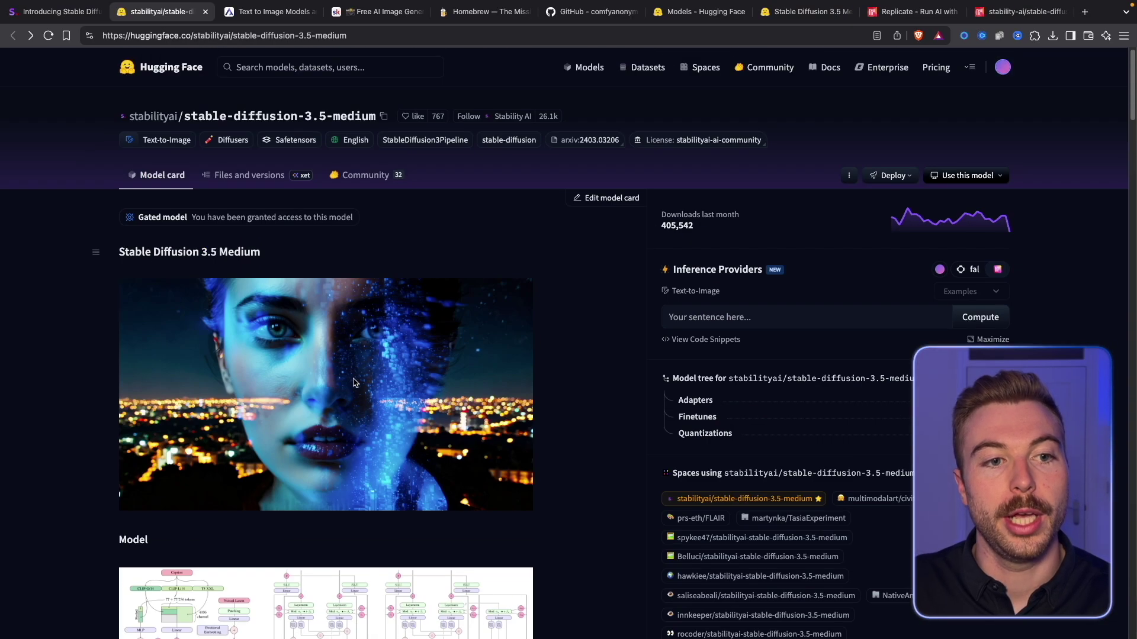
left_click(257, 176)
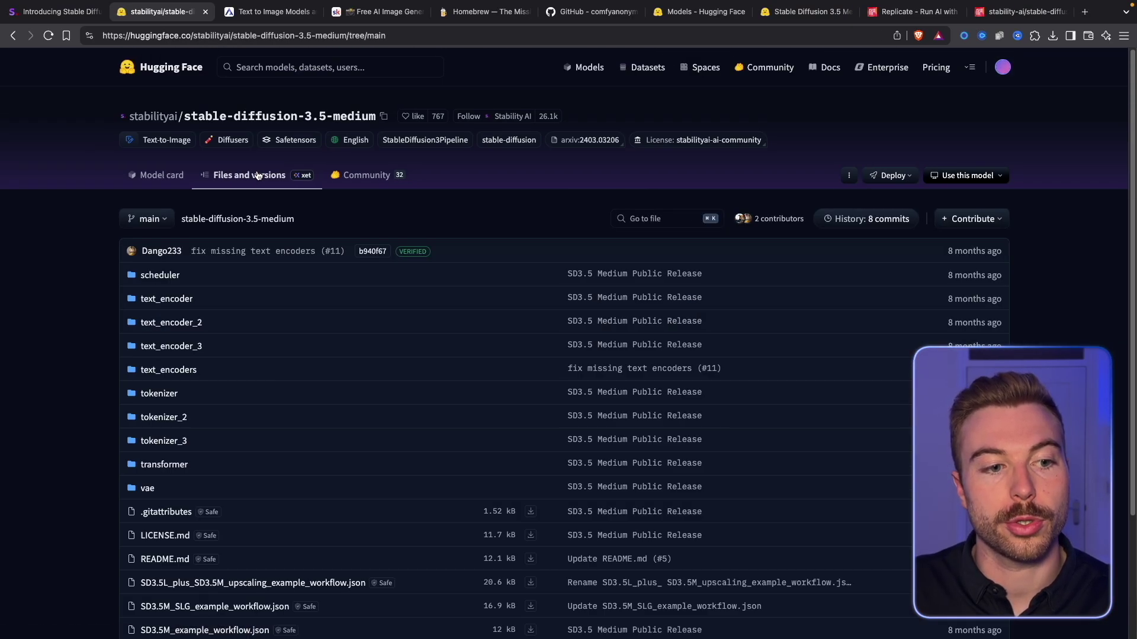
scroll(177, 355, "down", 5)
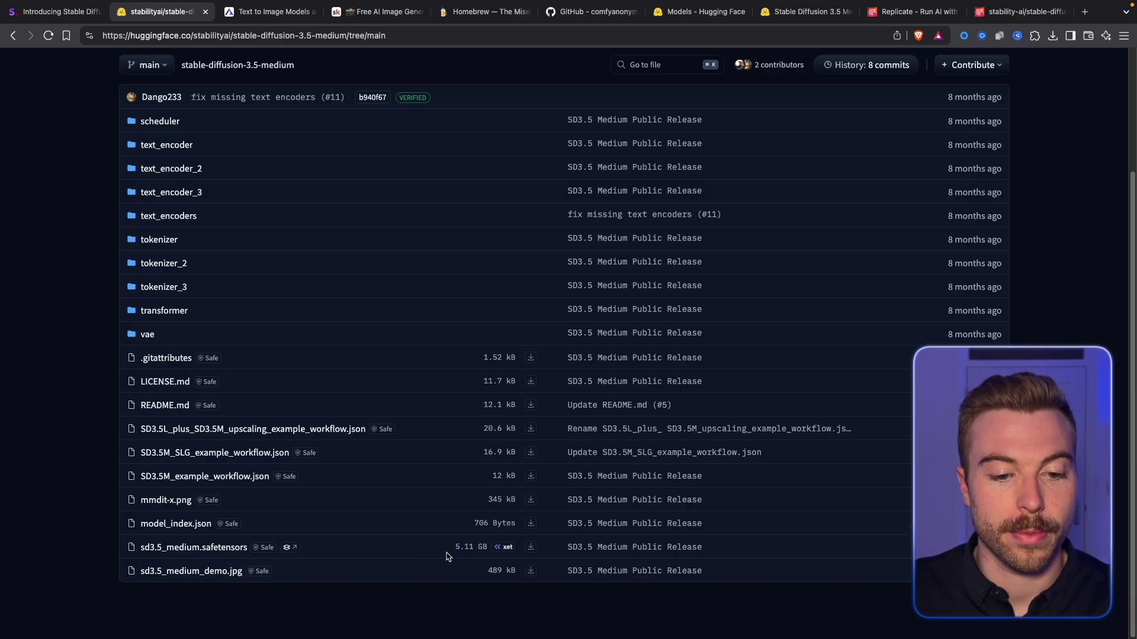
left_click_drag(455, 548, 488, 549)
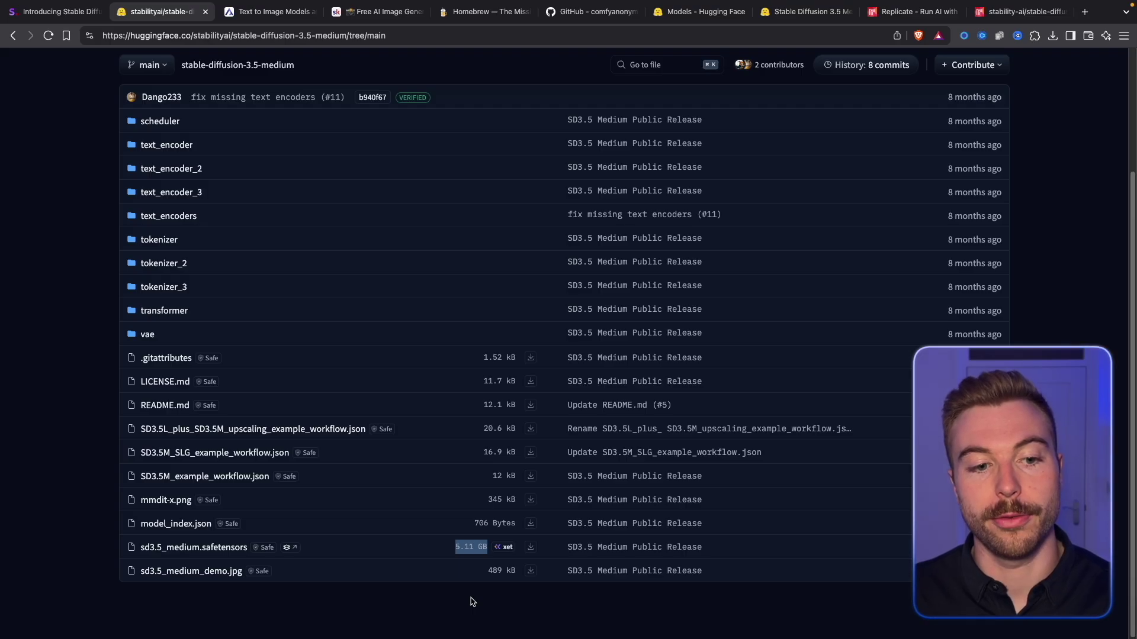
left_click(457, 558)
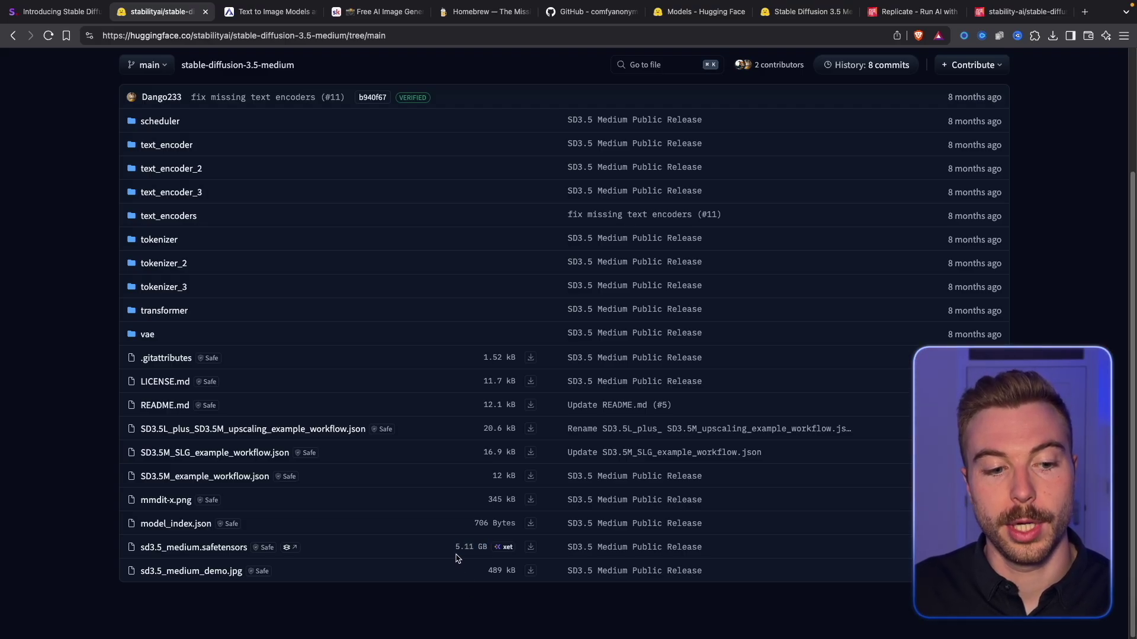
Step: Switch to Finder and examine the downloaded safetensors files in the Files folder
left_click(191, 219)
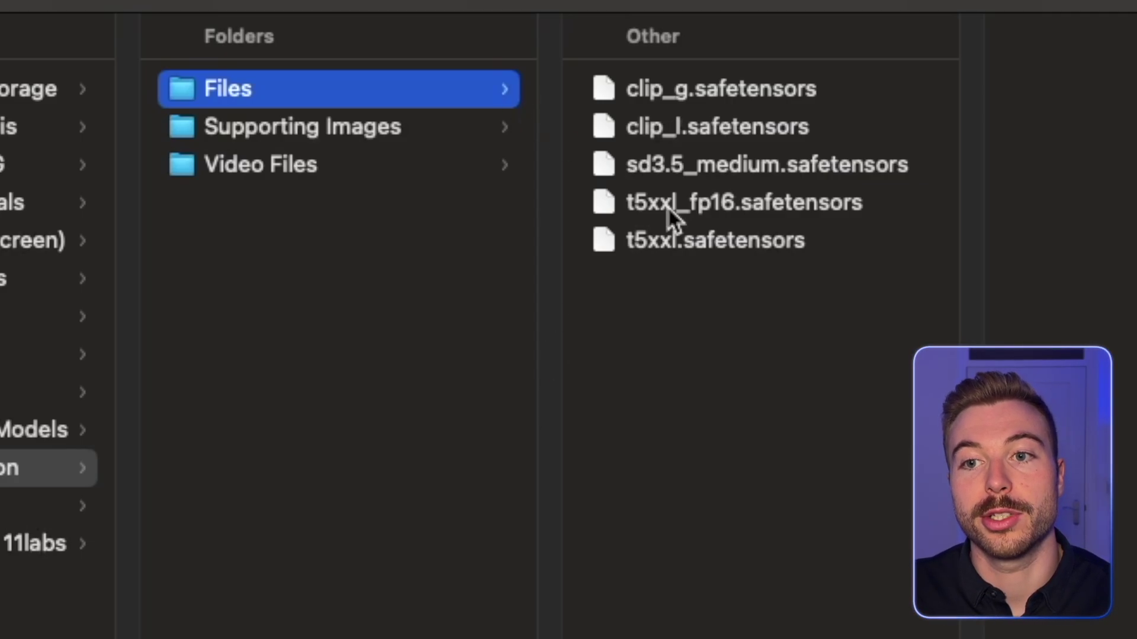
left_click(771, 333)
key("super+a")
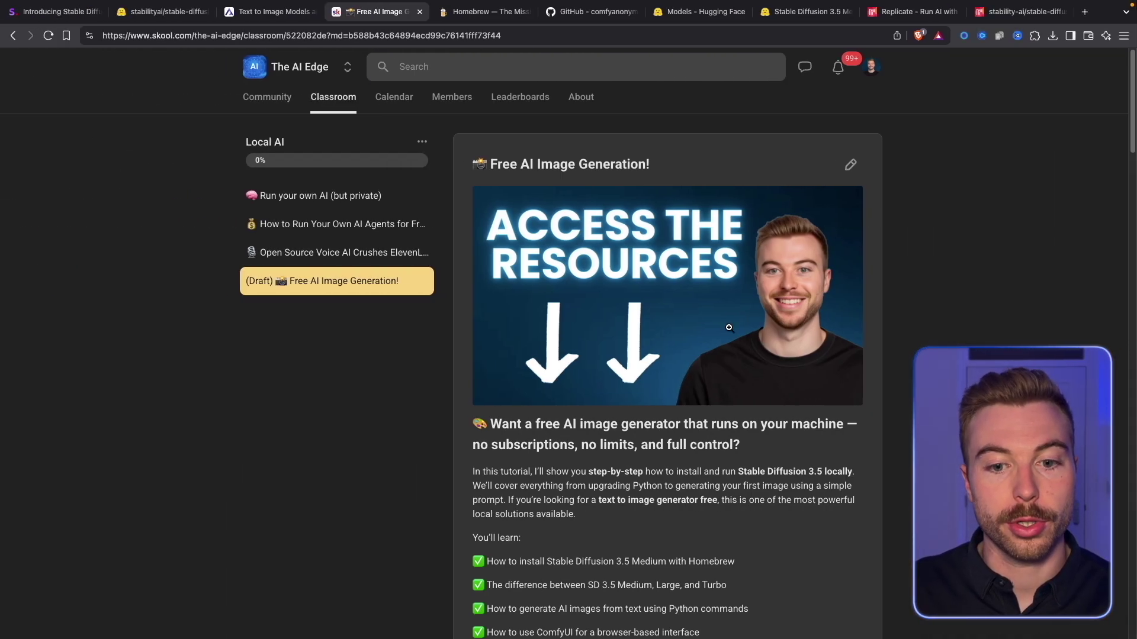
Step: Find the Homebrew installation instructions in the Free AI Image Generation lesson and view the install command on brew.sh
scroll(728, 328, "down", 10)
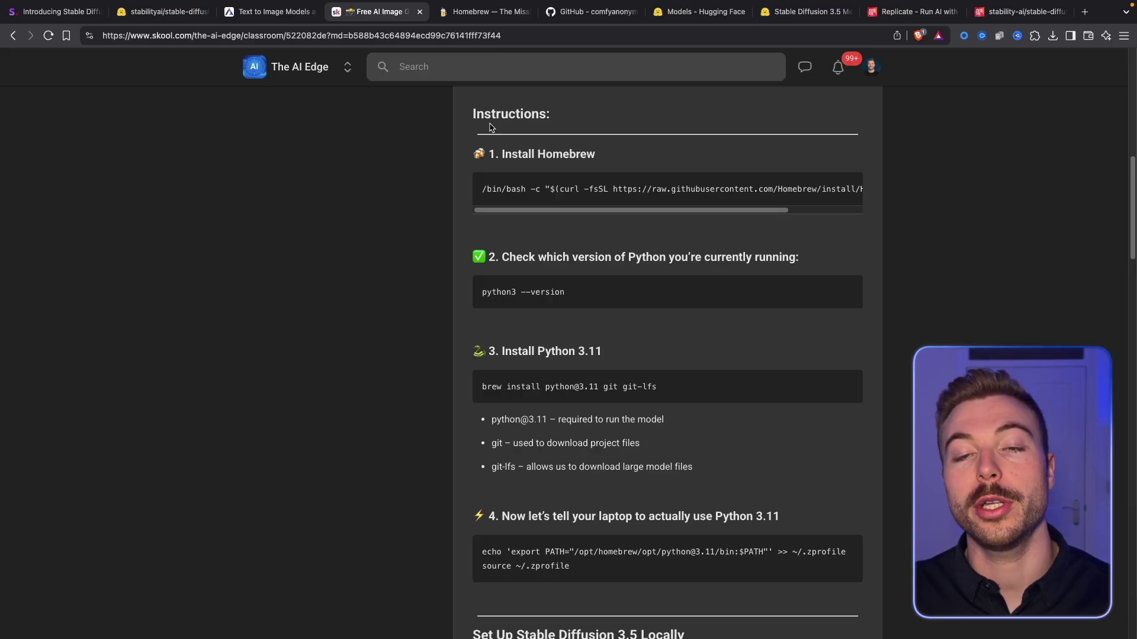
left_click(468, 12)
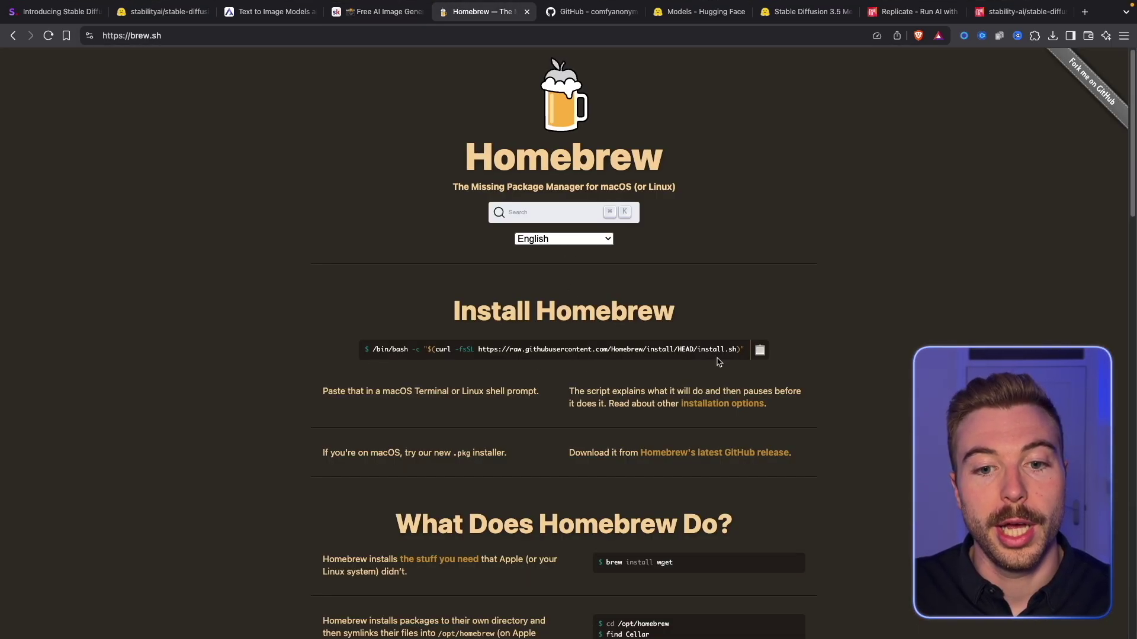
left_click_drag(720, 349, 375, 350)
left_click(467, 285)
Step: Open Terminal and run the Homebrew install command copied from brew.sh
key("super+space")
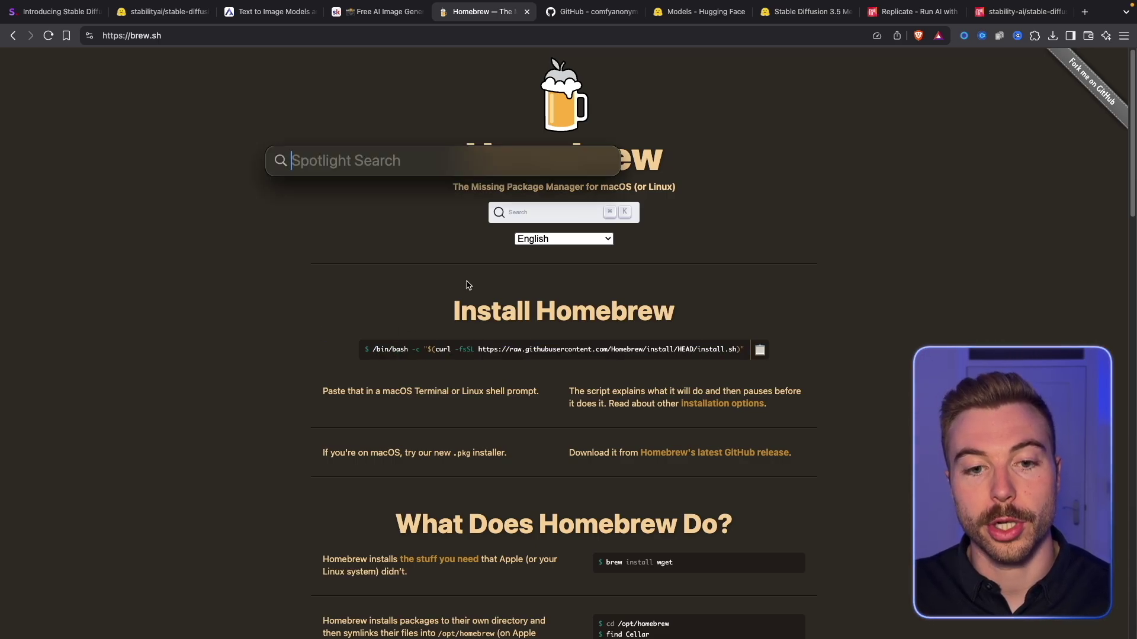
type("term")
key("Return")
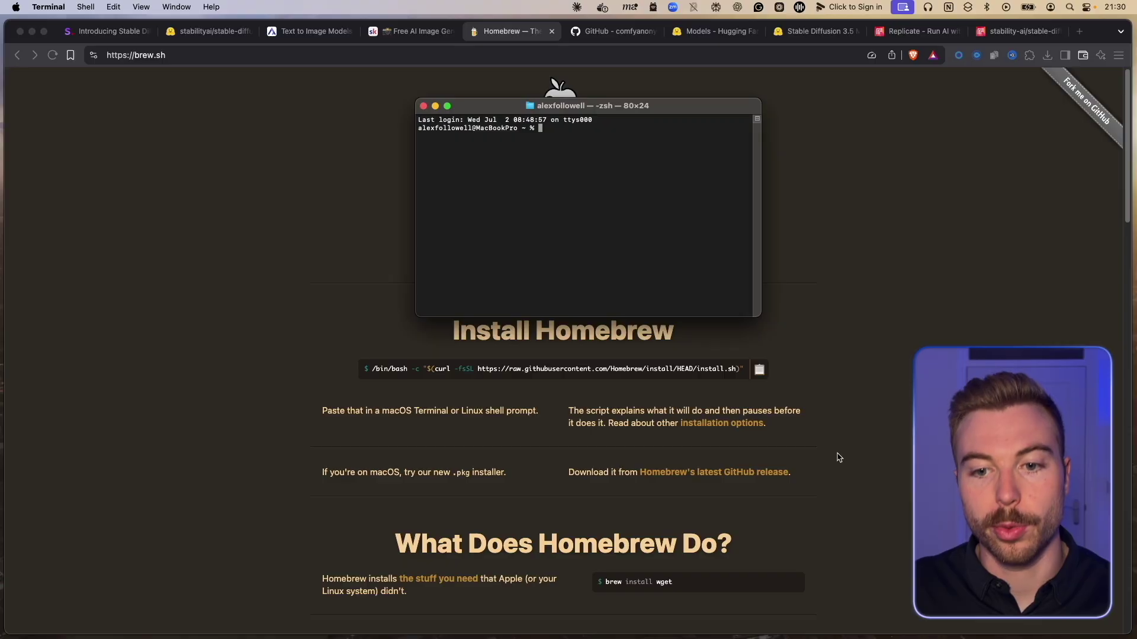
left_click(760, 370)
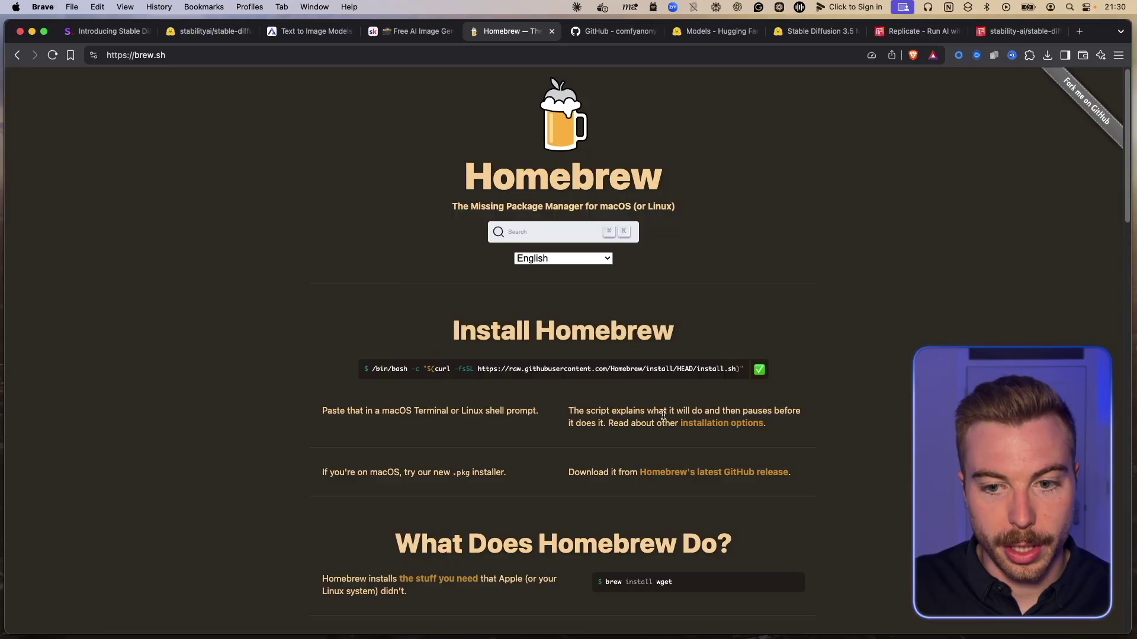
key("super+Tab")
key("super+v")
key("Return")
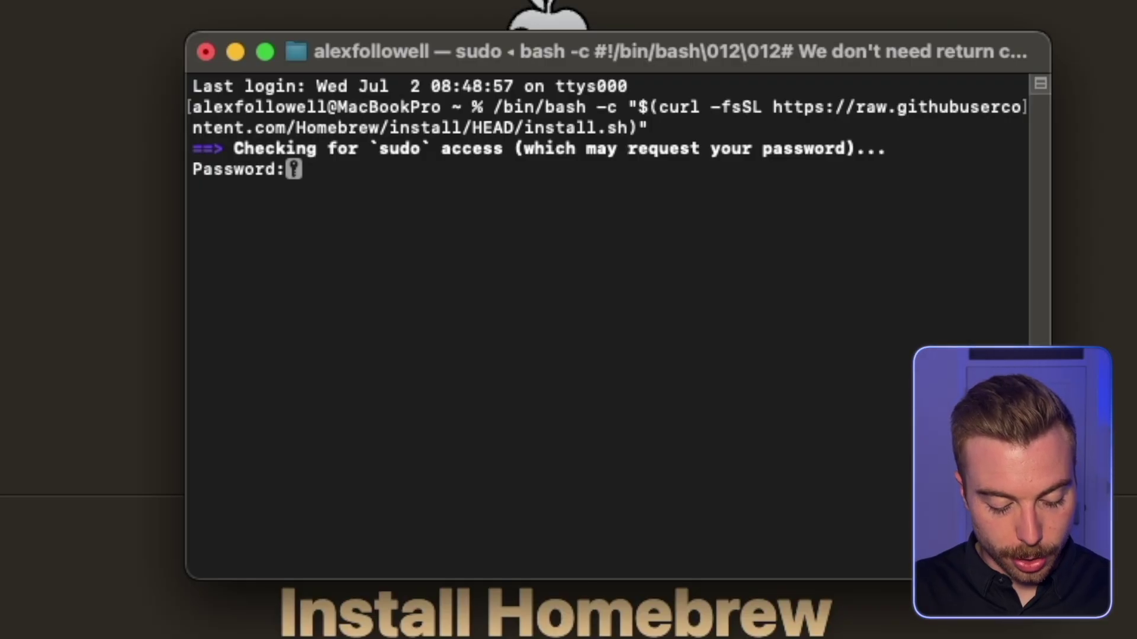
Step: Enter the account password, continue the Homebrew installation, and supply the password again when requested
key("Return")
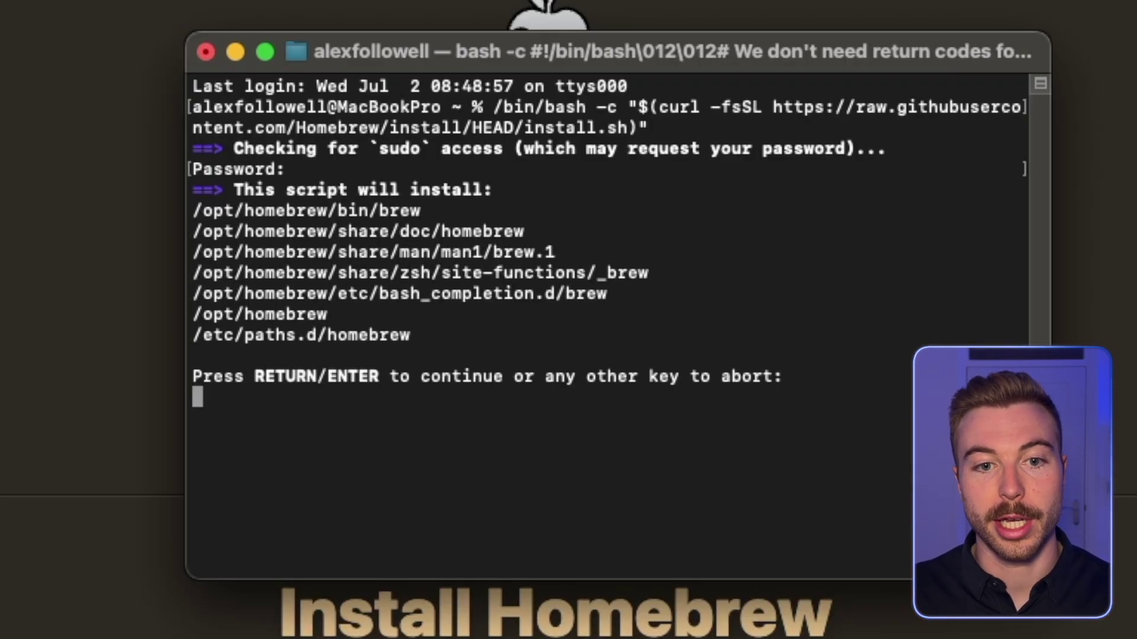
key("Return")
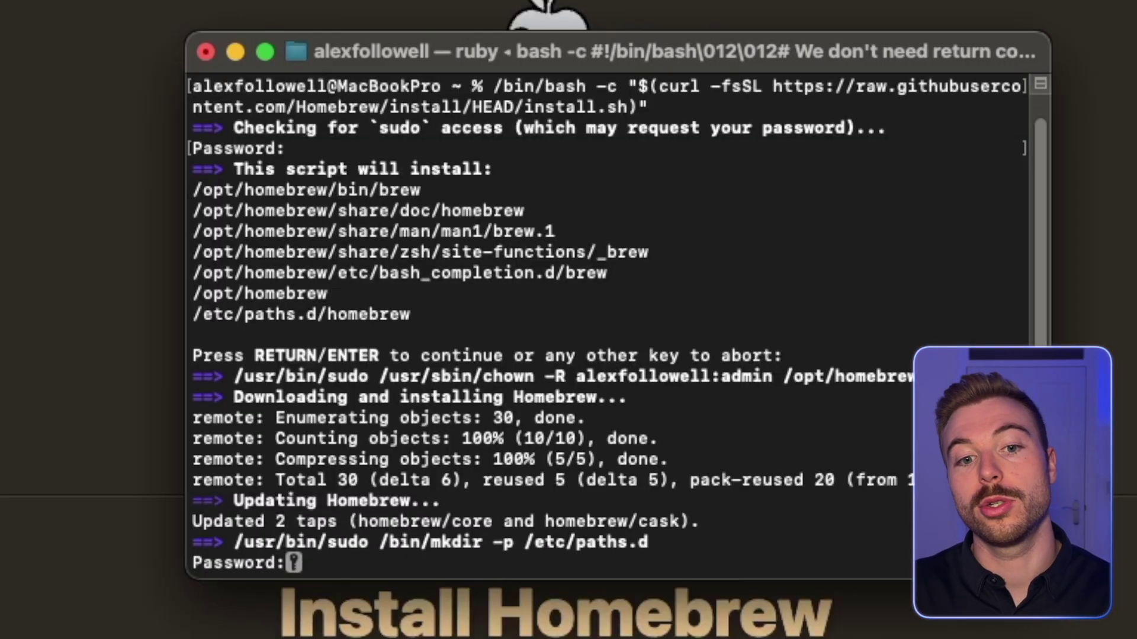
key("Return")
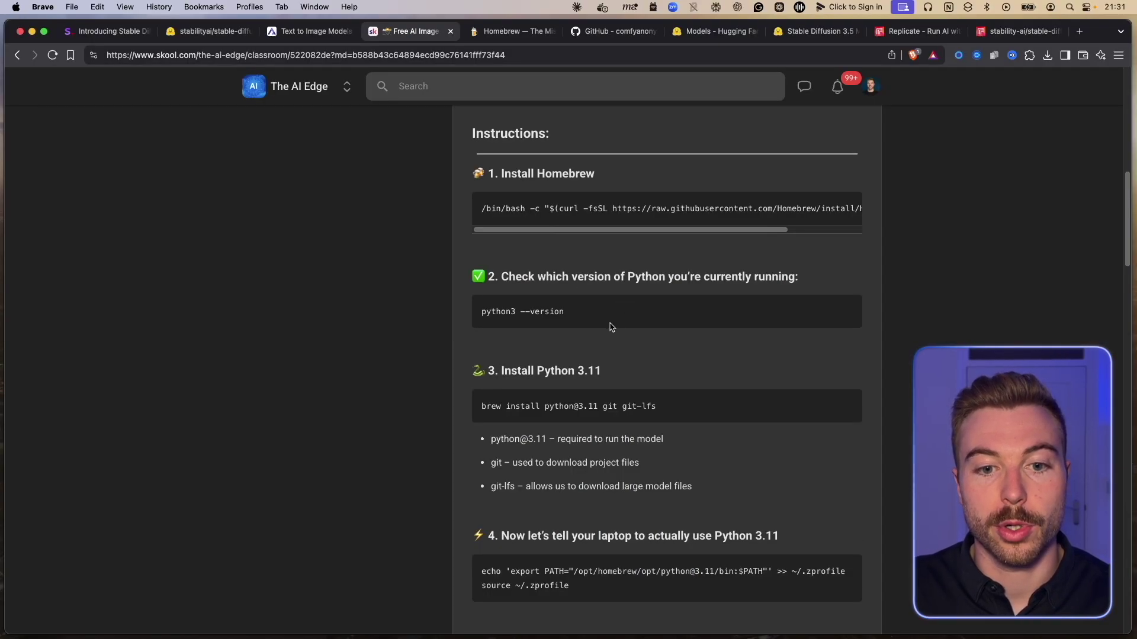
Step: Copy python3 --version from the lesson and run it in Terminal to check the installed Python version
left_click_drag(565, 312, 480, 312)
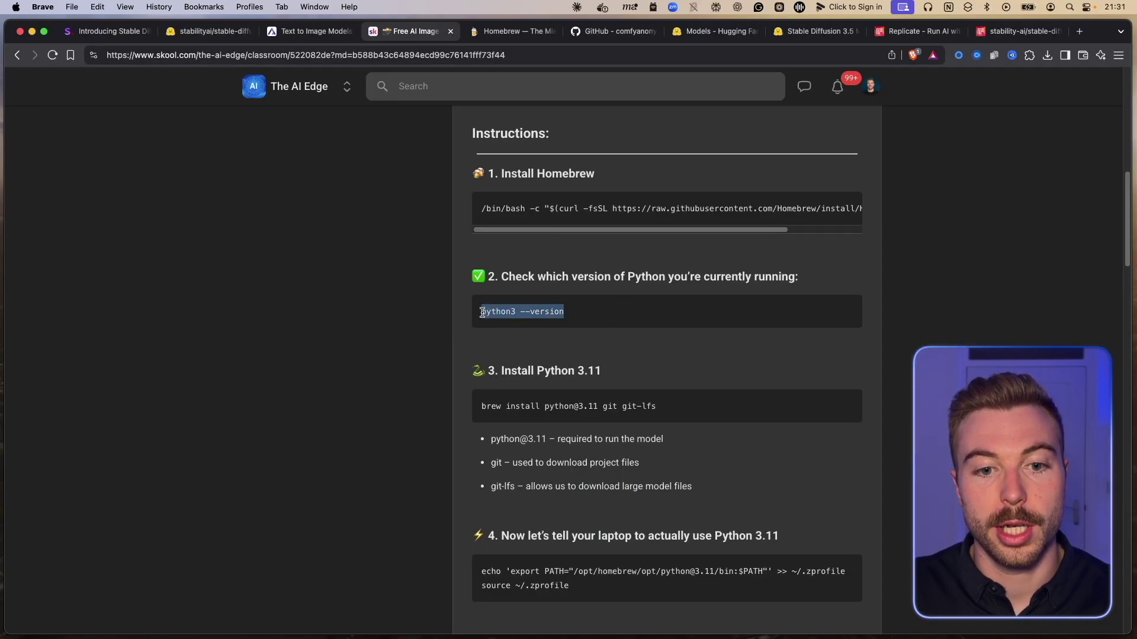
key("super+c")
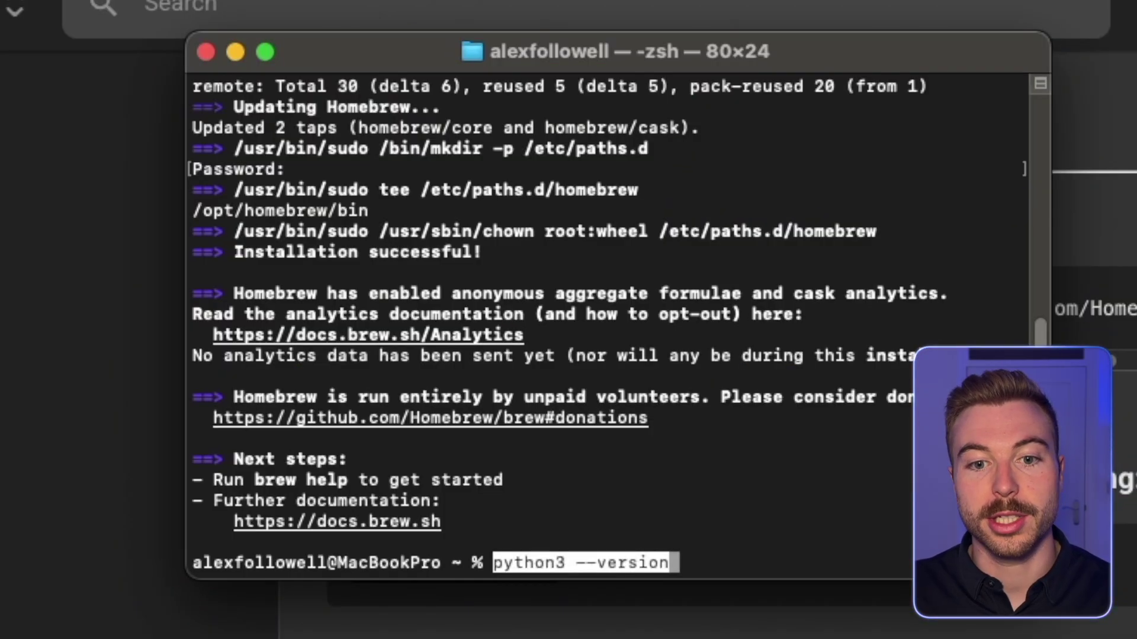
key("Return")
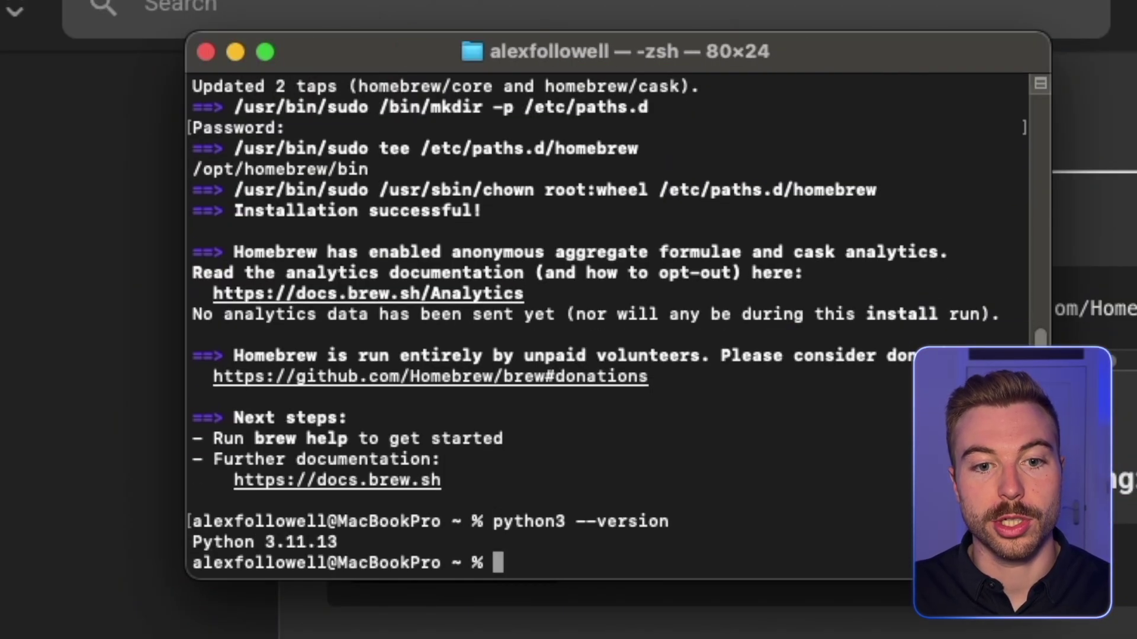
left_click_drag(337, 524, 270, 540)
left_click(354, 540)
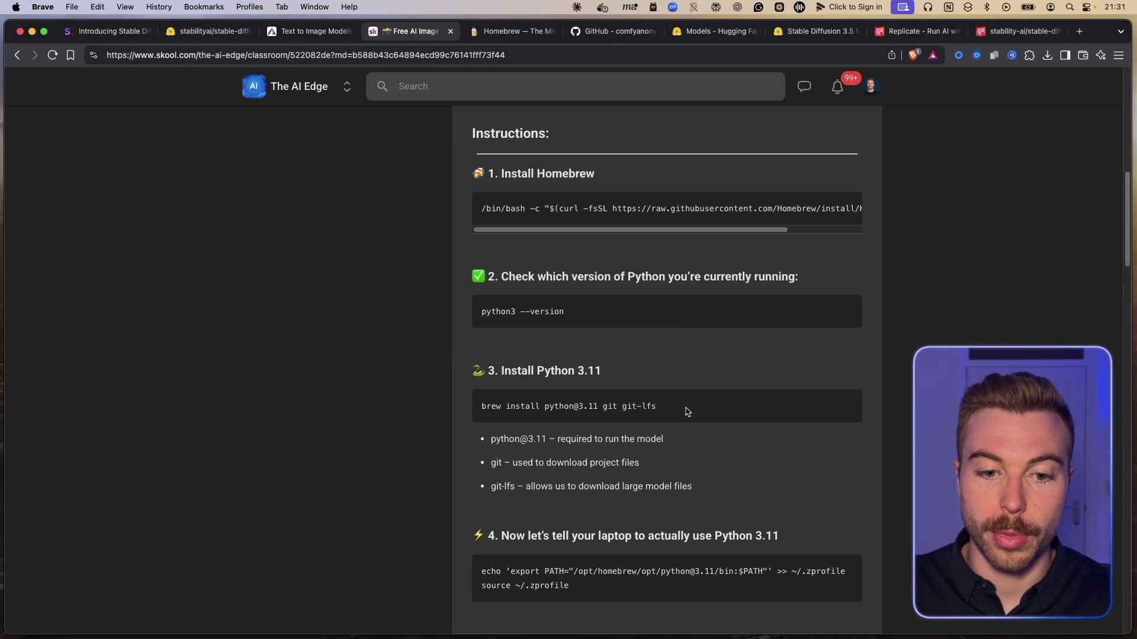
left_click_drag(685, 411, 477, 400)
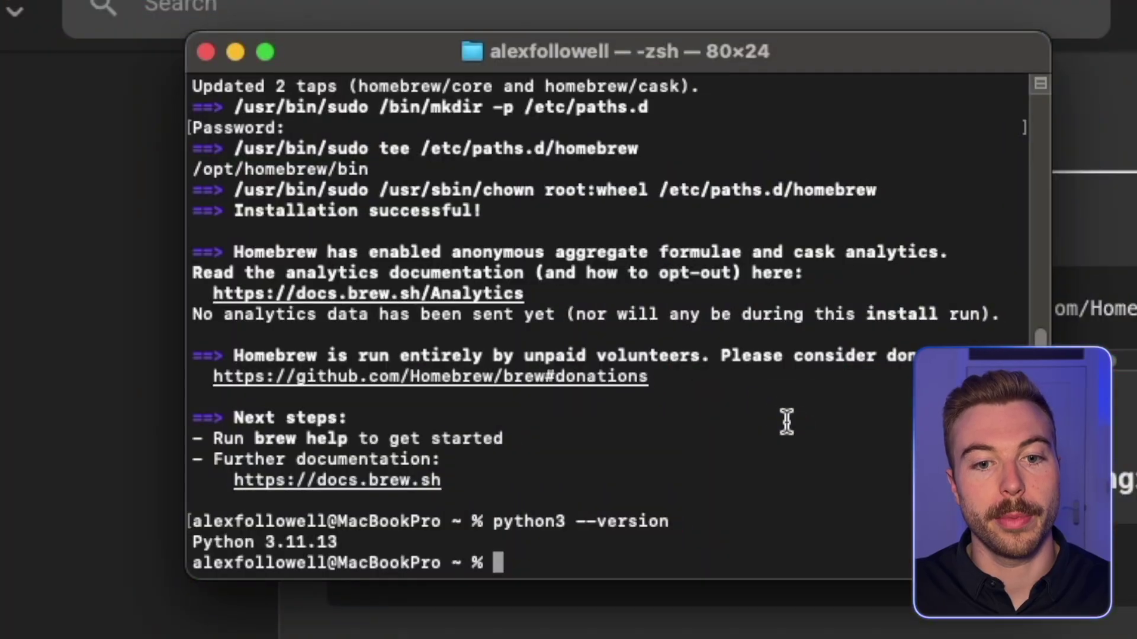
key("super+v")
key("Return")
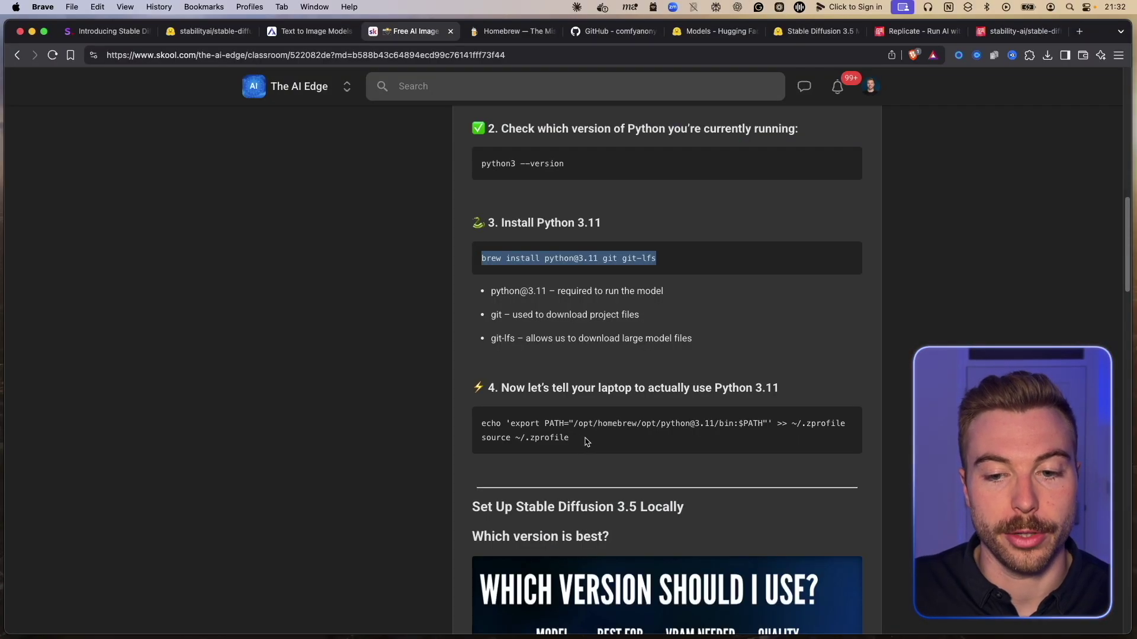
left_click_drag(578, 439, 483, 423)
key("super+c")
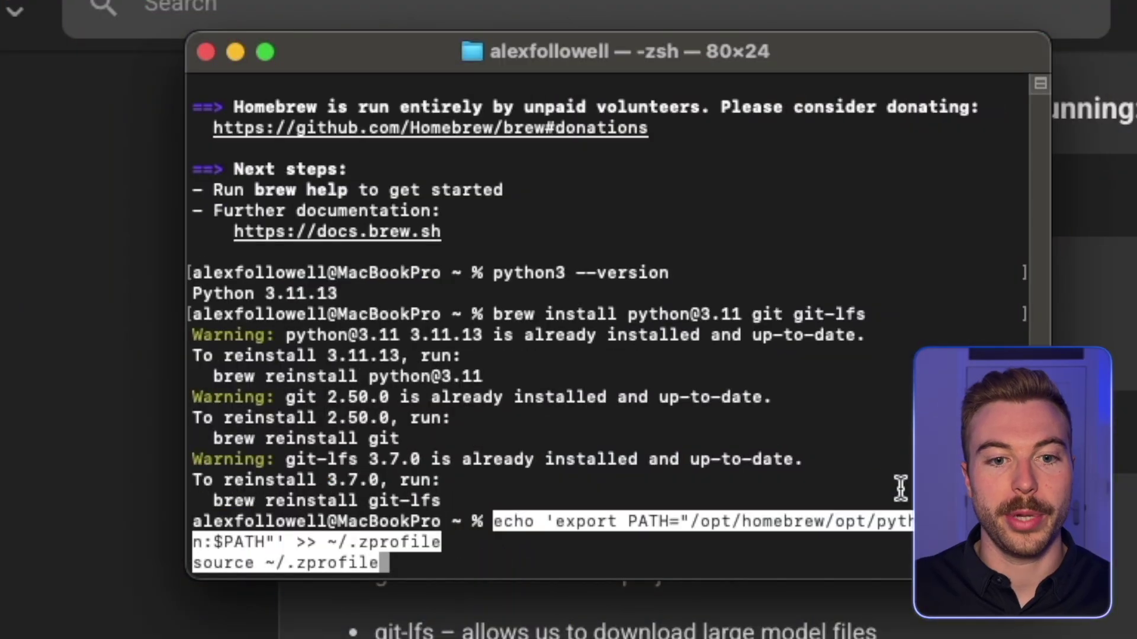
key("Return")
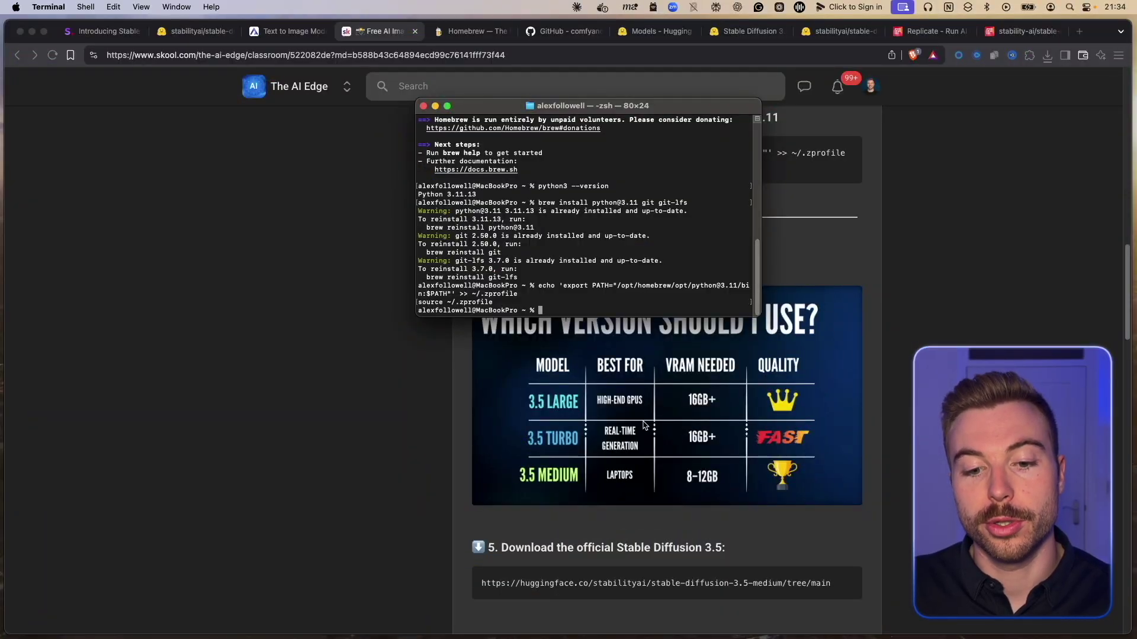
Step: Review the lesson's Stable Diffusion 3.5 version comparison and its model and example workflow download instructions
scroll(645, 425, "down", 1)
left_click(642, 422)
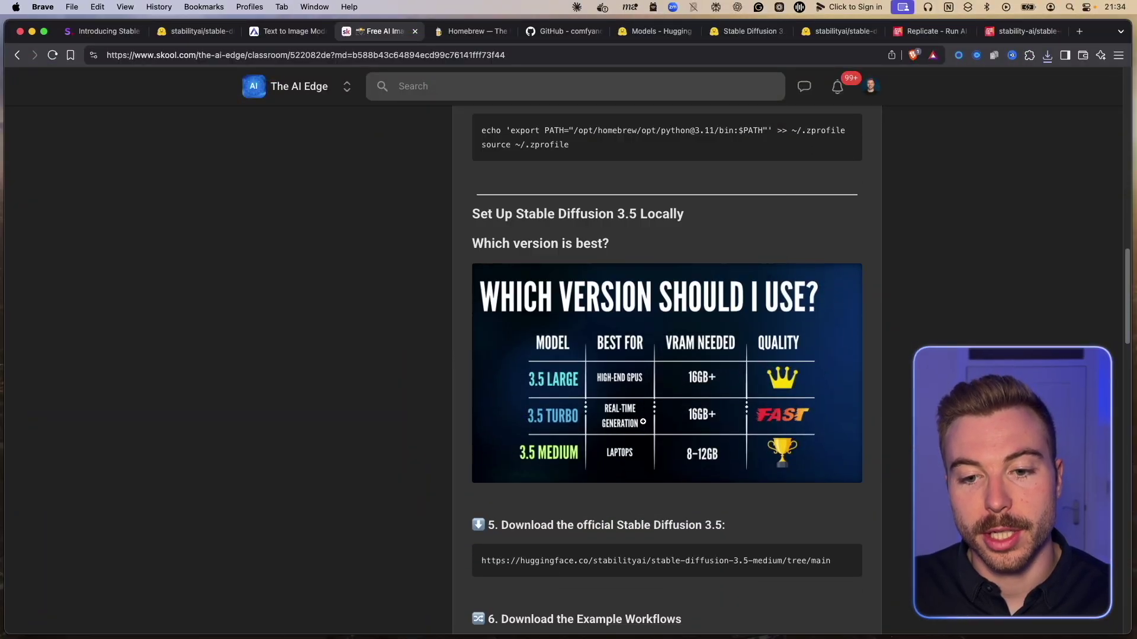
scroll(635, 371, "down", 3)
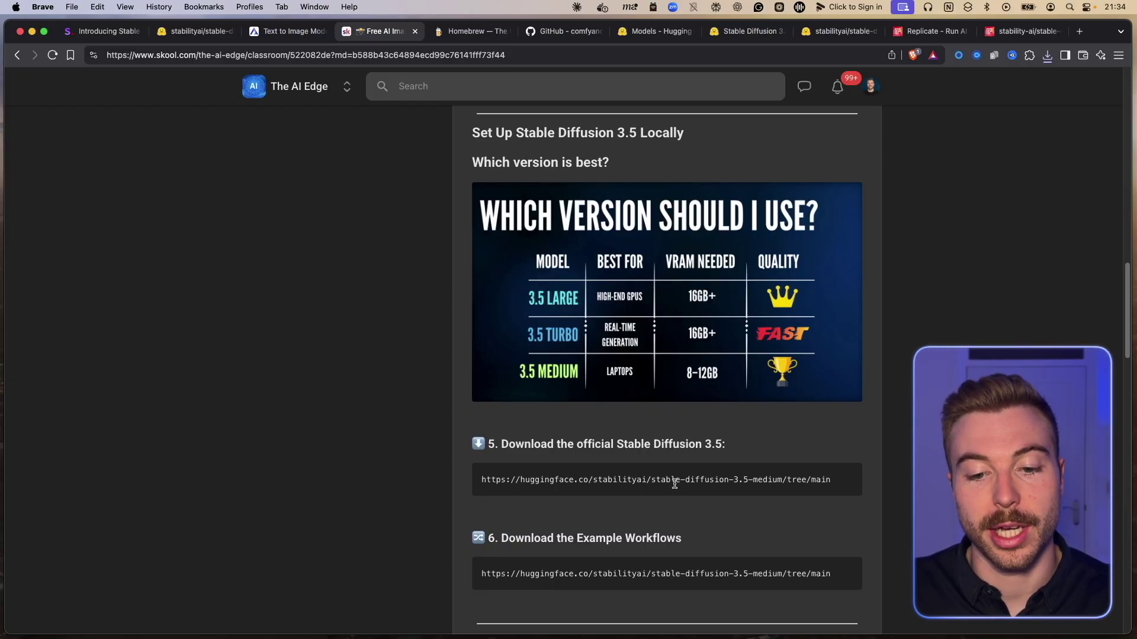
left_click_drag(584, 539, 684, 545)
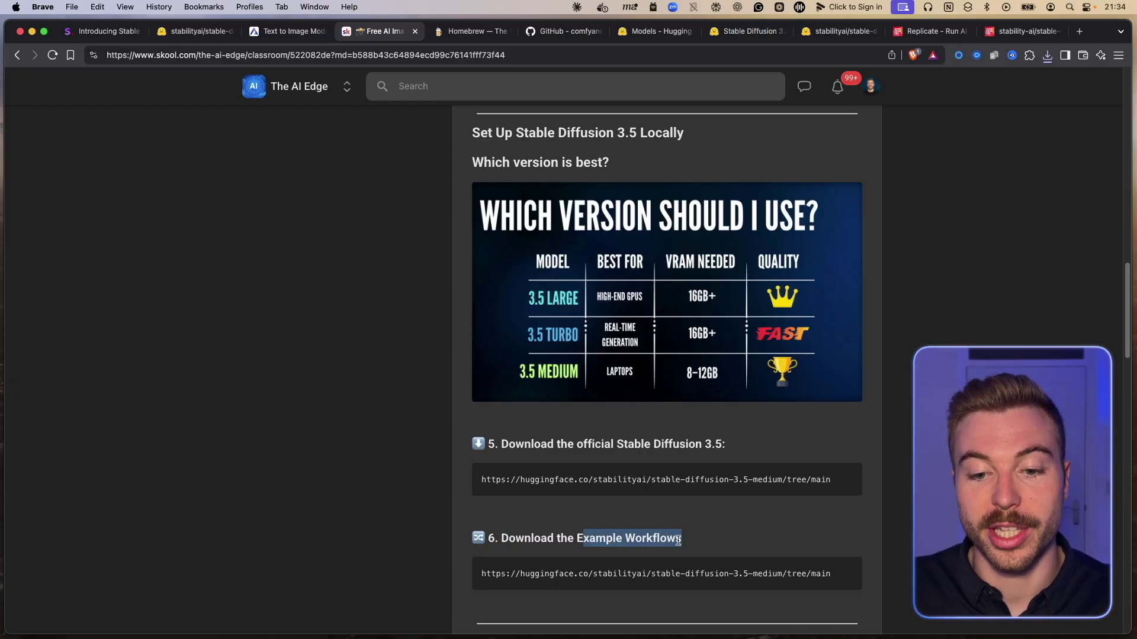
left_click(677, 532)
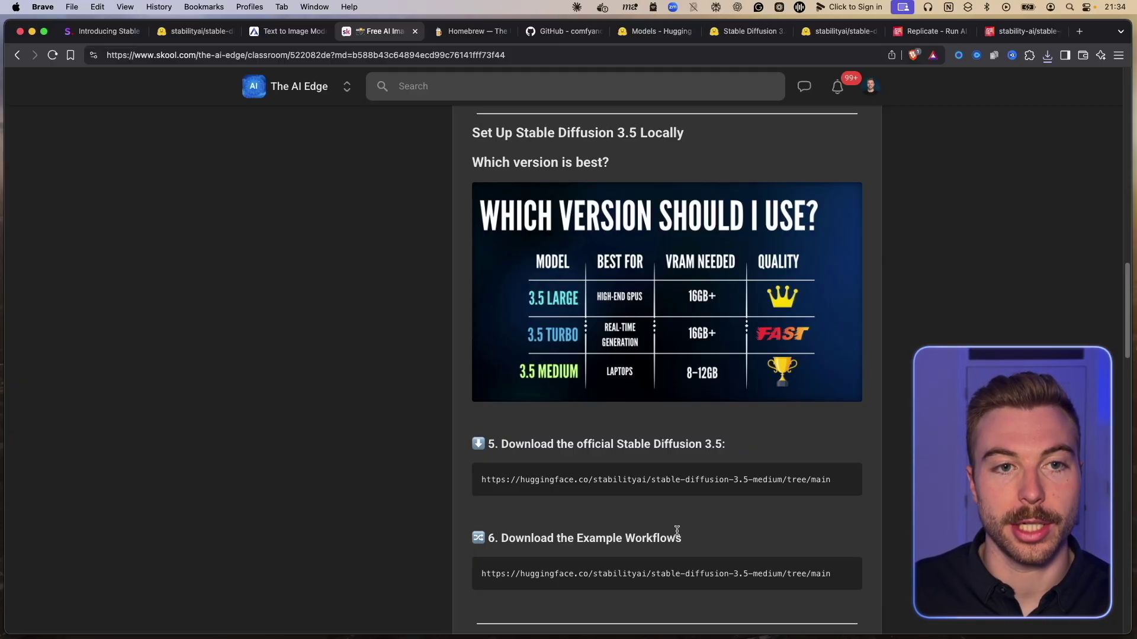
Step: Download SD3.5M_example_workflow.json from the stable-diffusion-3.5-medium repository on Hugging Face and return to the lesson
left_click(824, 36)
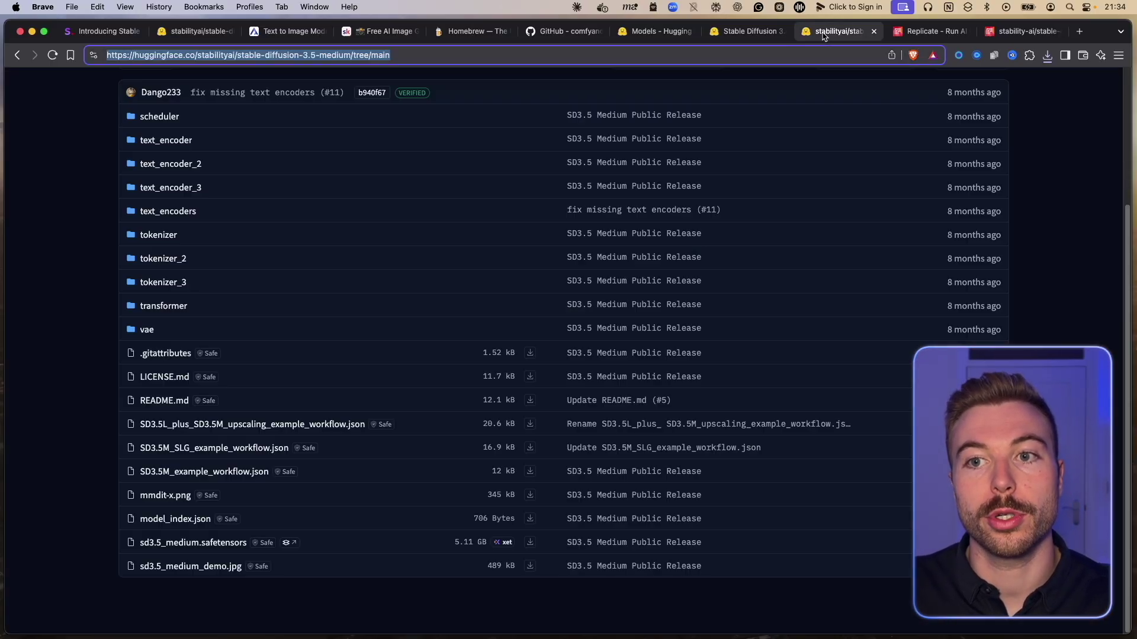
scroll(139, 376, "up", 3)
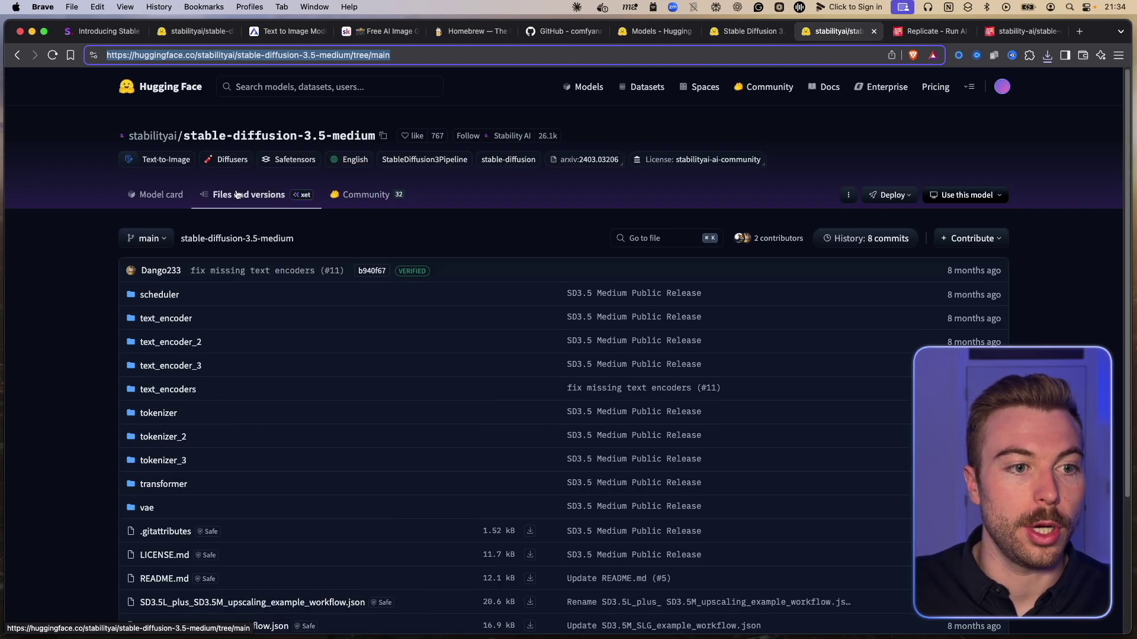
left_click(164, 196)
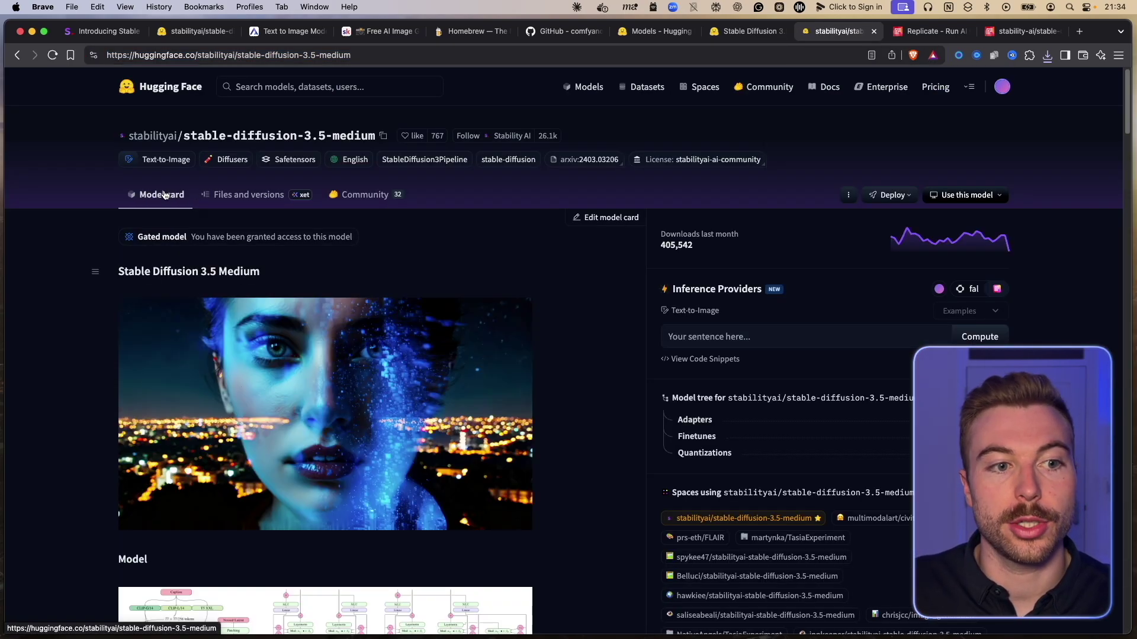
left_click(231, 198)
scroll(402, 326, "down", 3)
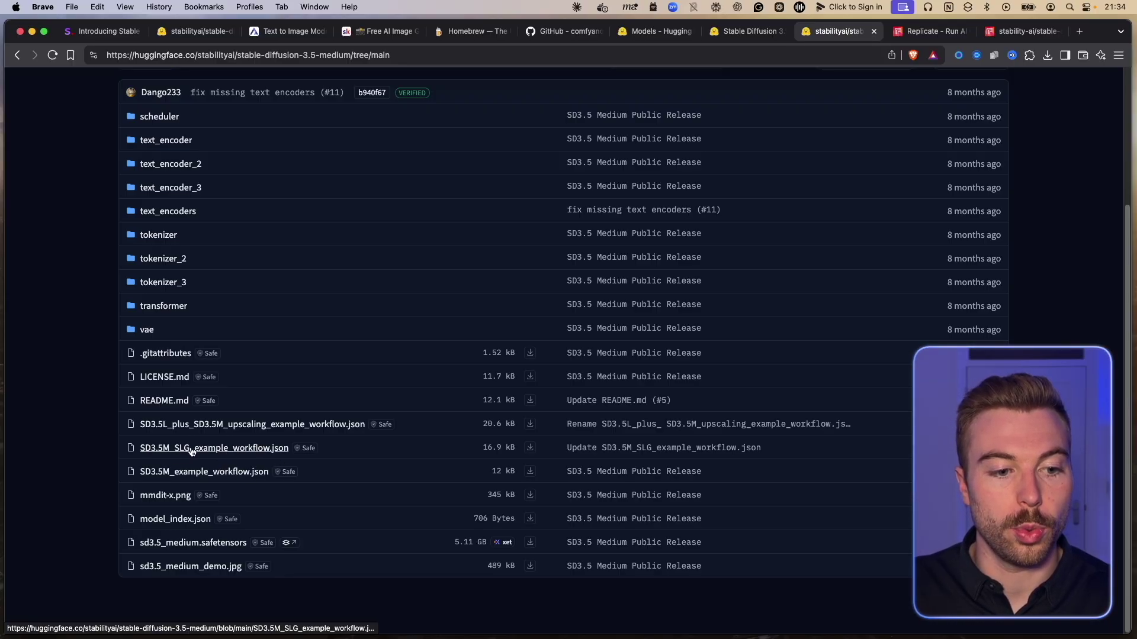
left_click(531, 471)
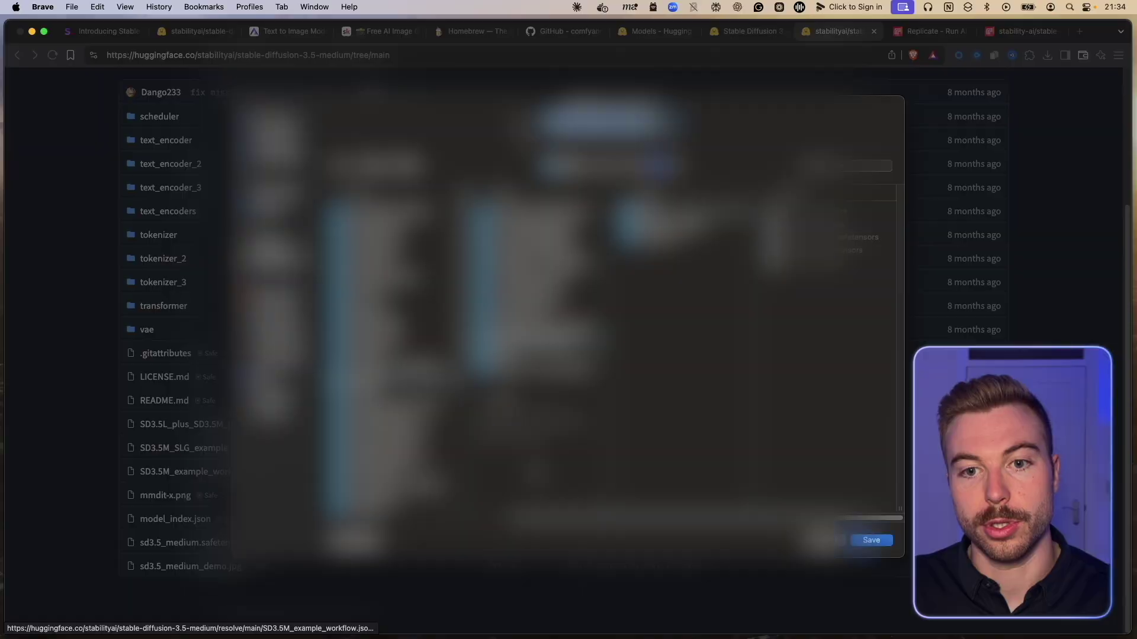
left_click(878, 545)
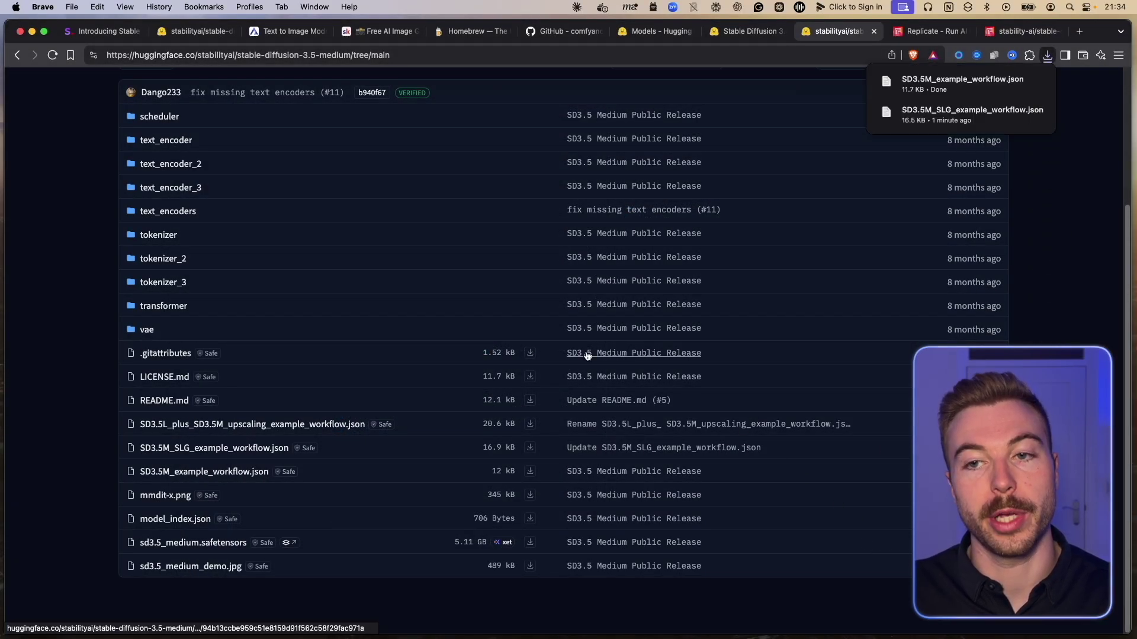
left_click(379, 31)
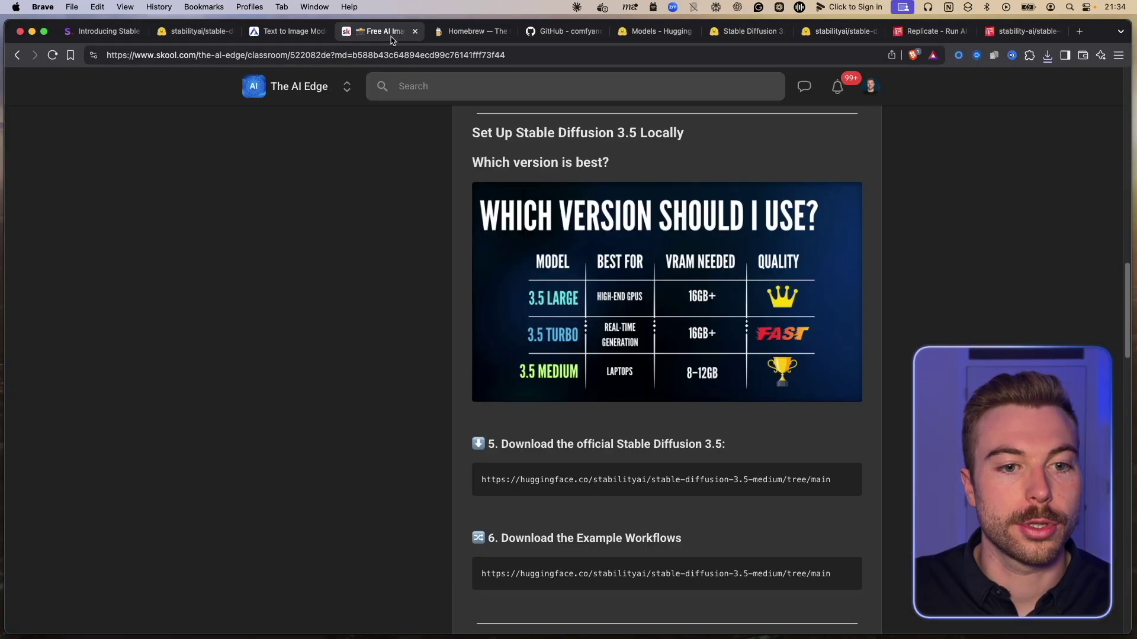
Step: Examine the ComfyUI GitHub repository linked in lesson step 8, including its file list and the README's node-graph screenshot
scroll(799, 452, "down", 2)
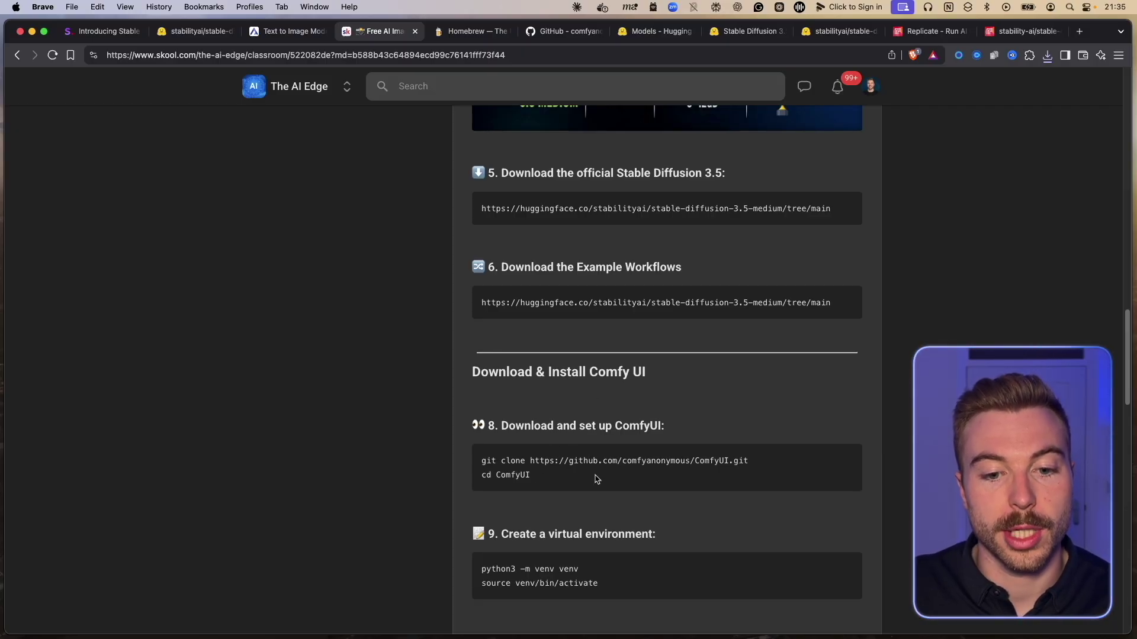
left_click_drag(530, 457, 807, 467)
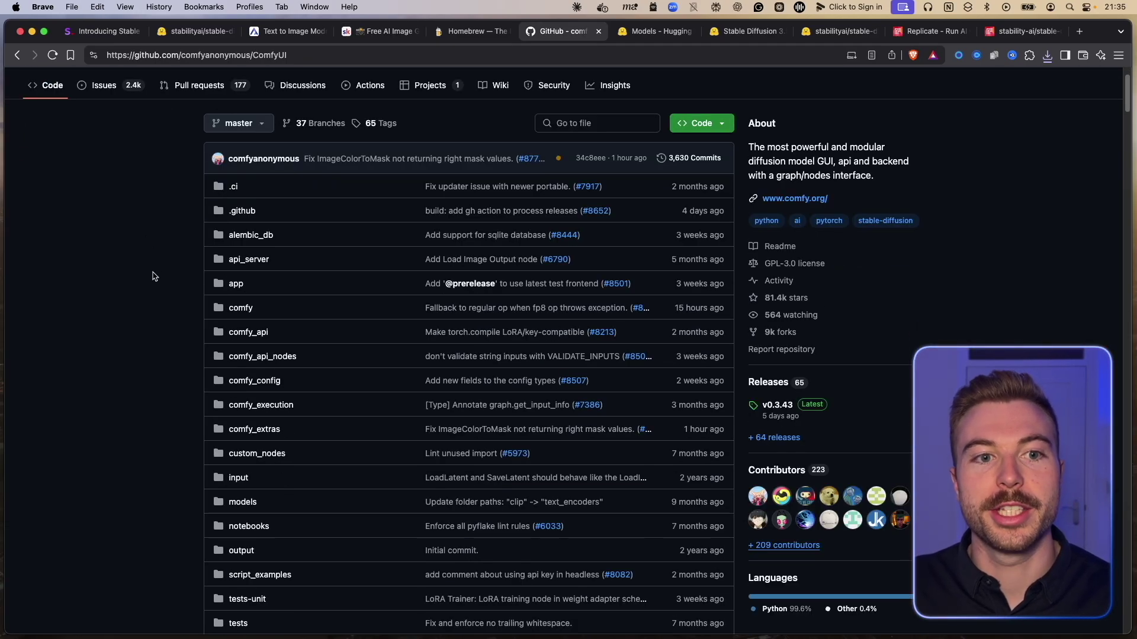
scroll(153, 276, "down", 15)
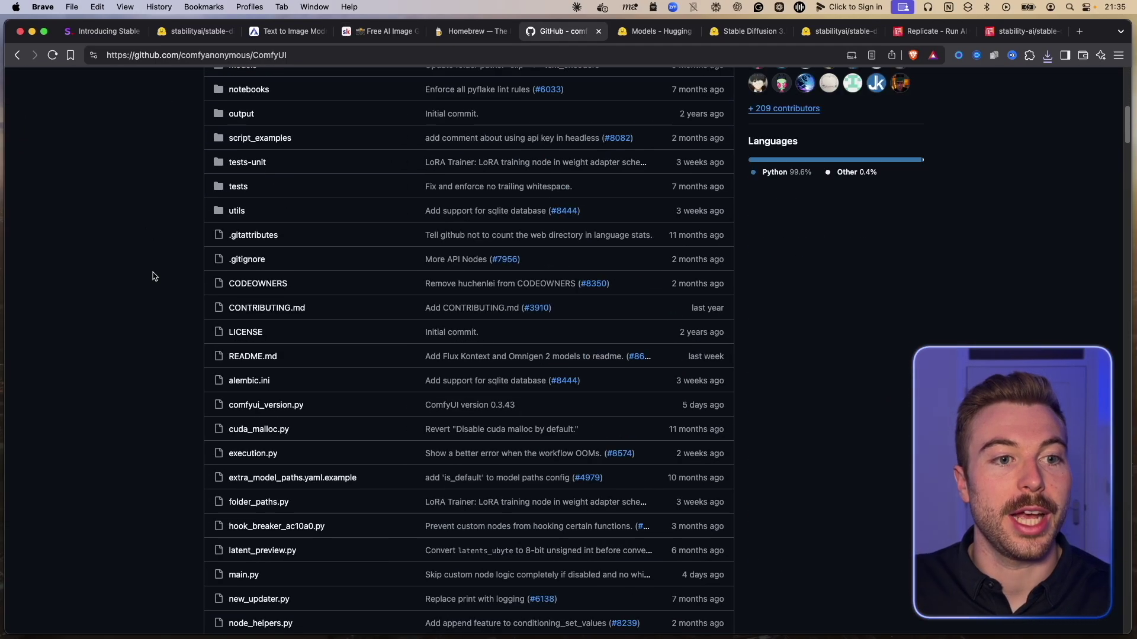
scroll(153, 277, "down", 4)
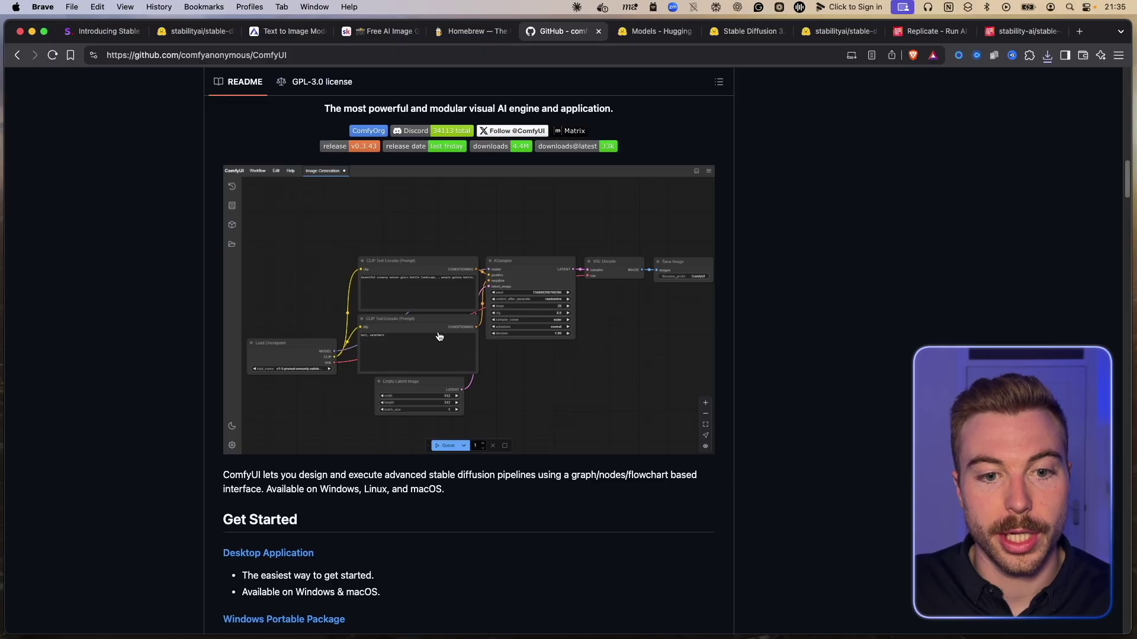
scroll(439, 334, "up", 5)
scroll(437, 335, "down", 5)
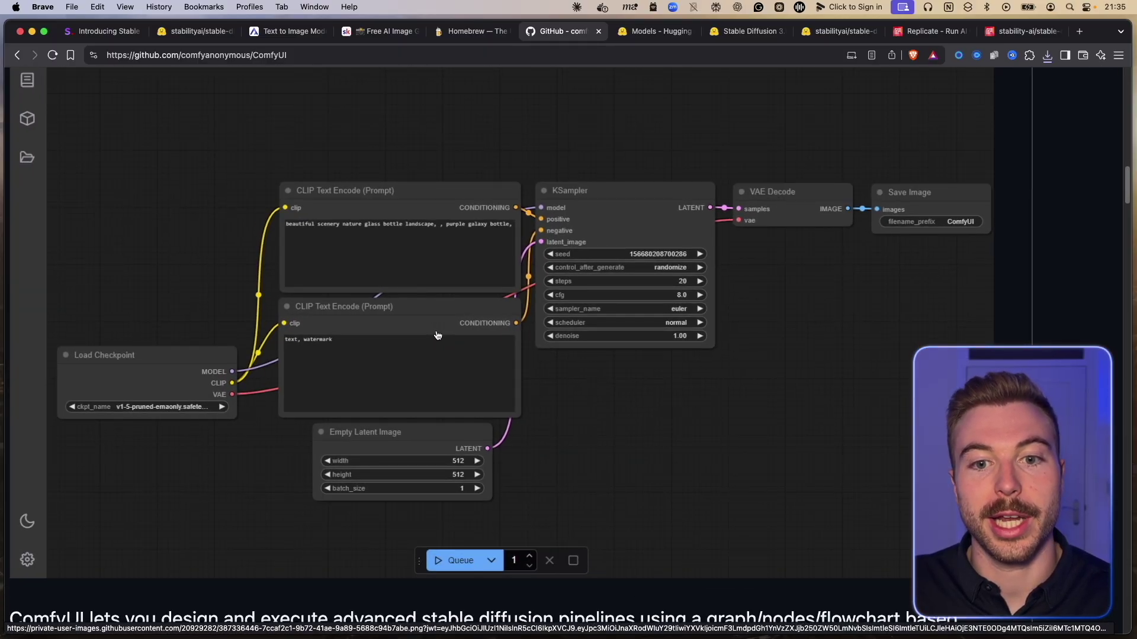
right_click(437, 331)
left_click(330, 336)
scroll(329, 336, "up", 2)
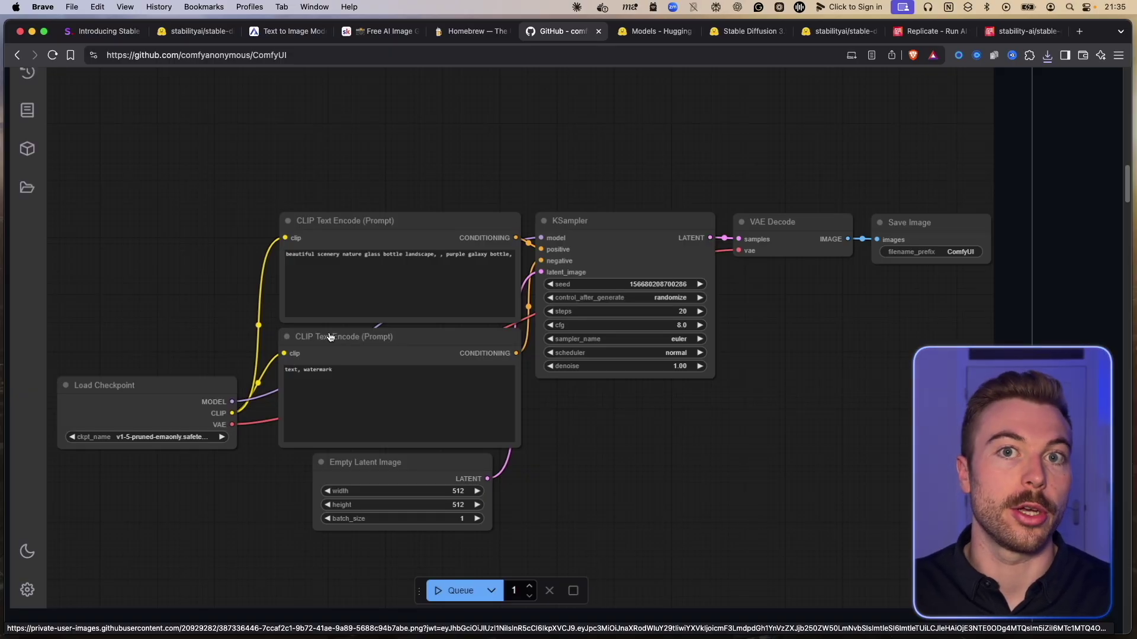
scroll(330, 336, "down", 5)
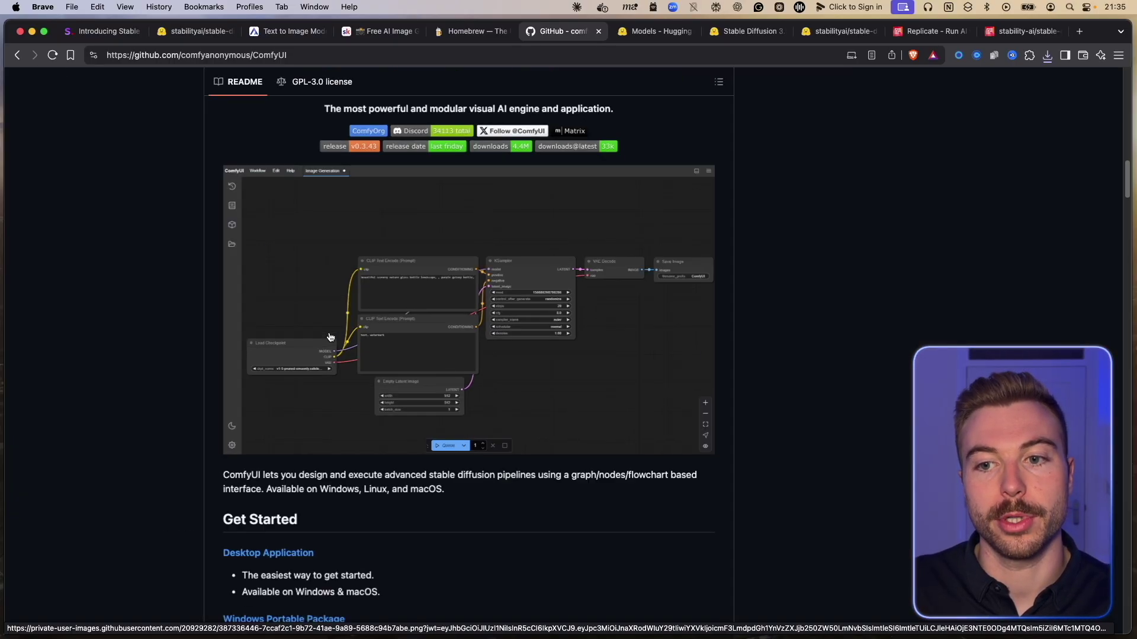
Step: Read the ComfyUI README's supported models, keyboard shortcuts, comfy-cli commands and manual installation instructions for the different GPU types
scroll(296, 278, "down", 8)
scroll(265, 225, "down", 5)
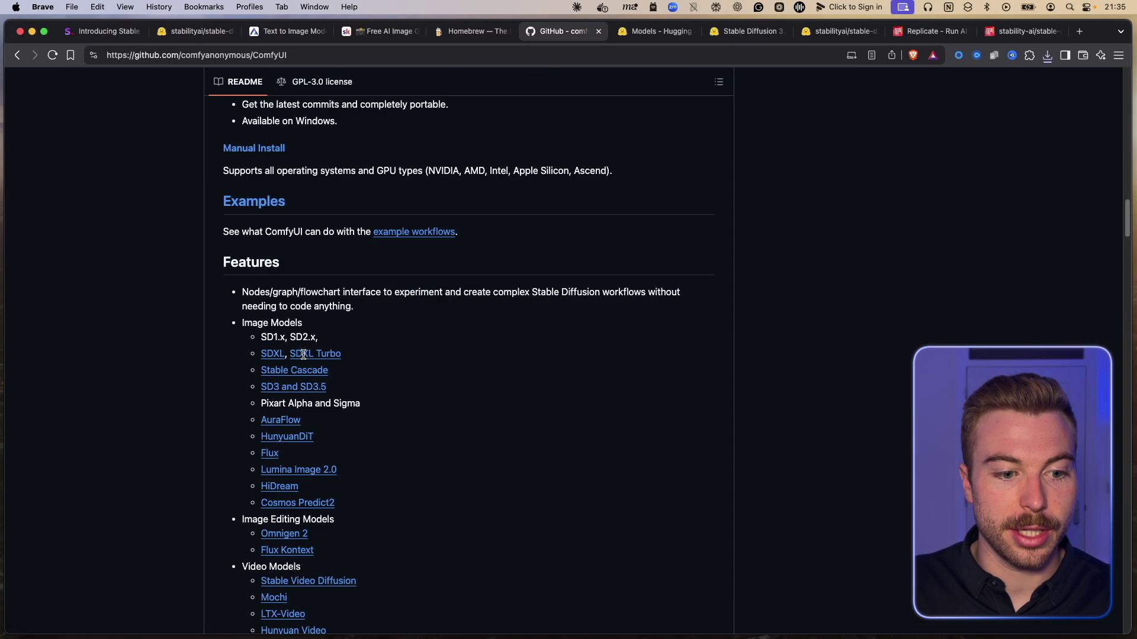
scroll(302, 355, "down", 10)
scroll(304, 357, "down", 15)
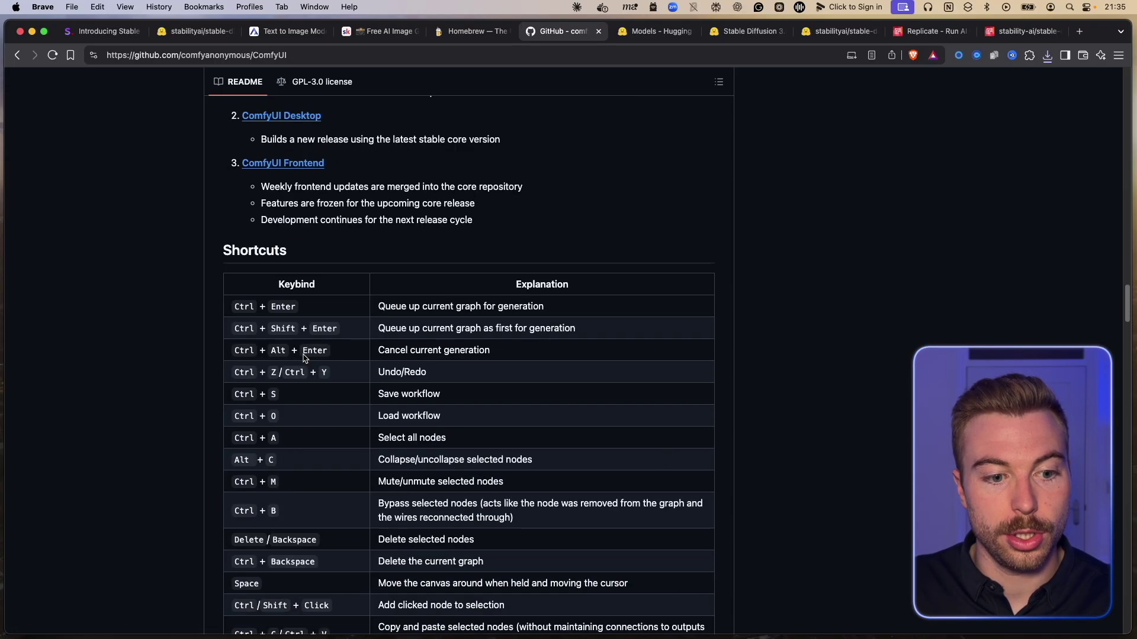
scroll(303, 355, "down", 3)
scroll(304, 358, "down", 17)
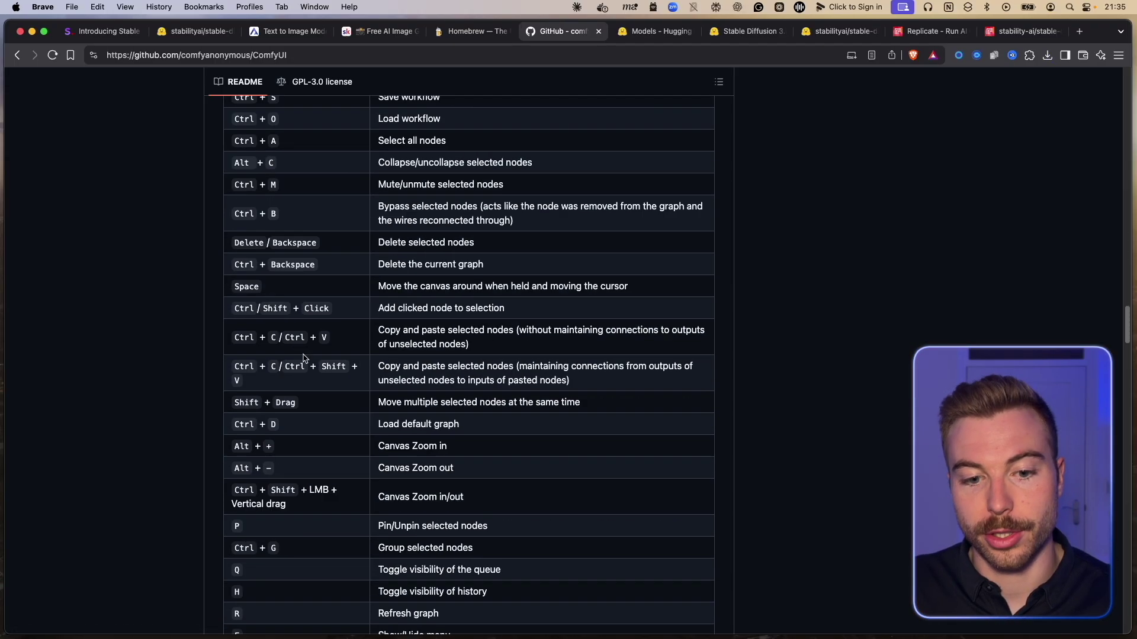
scroll(291, 468, "down", 1)
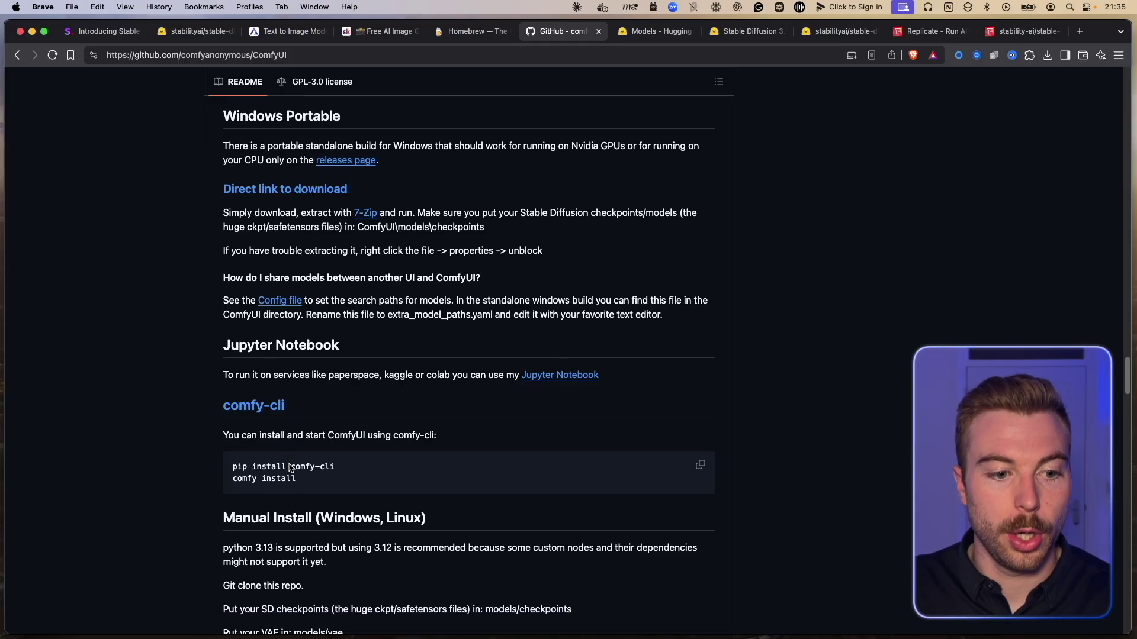
left_click_drag(345, 494, 230, 467)
scroll(443, 515, "down", 8)
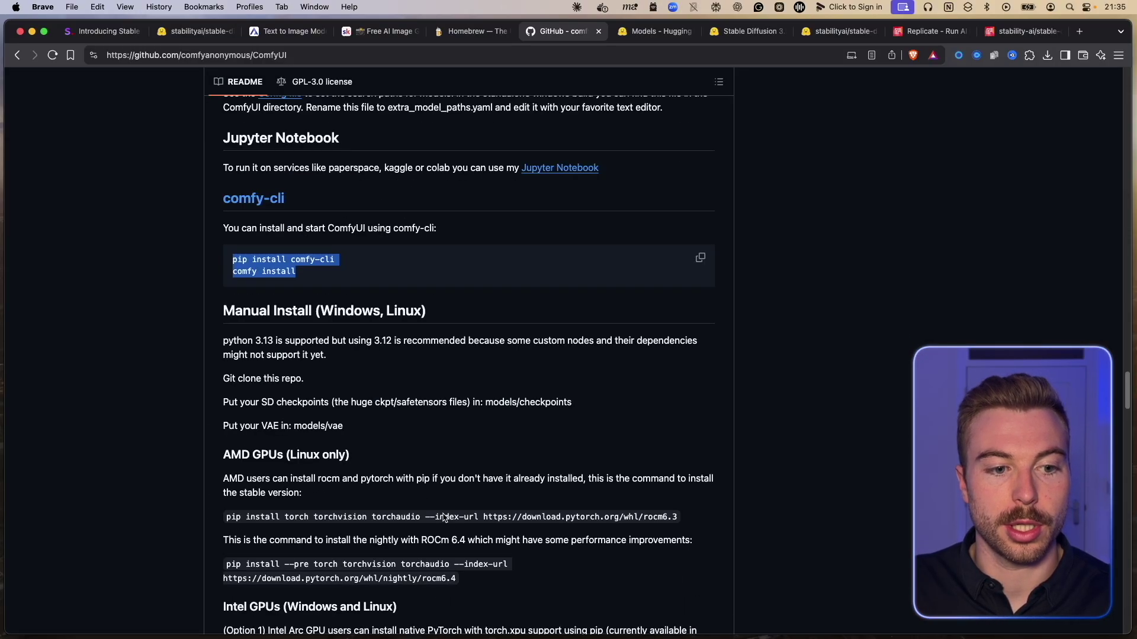
scroll(442, 515, "down", 5)
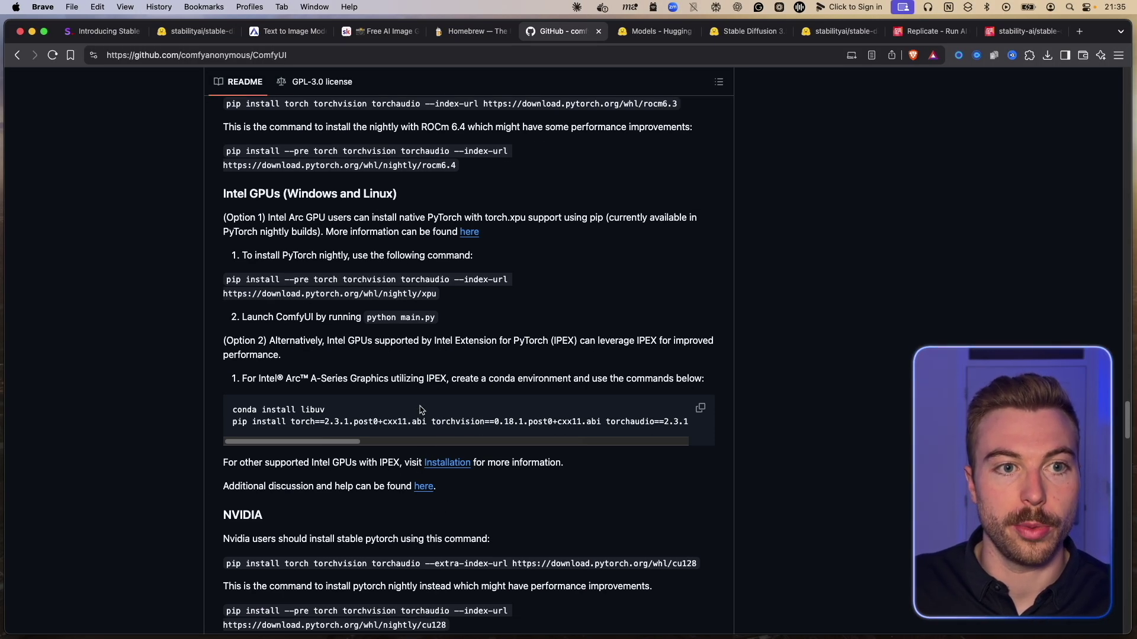
left_click(378, 30)
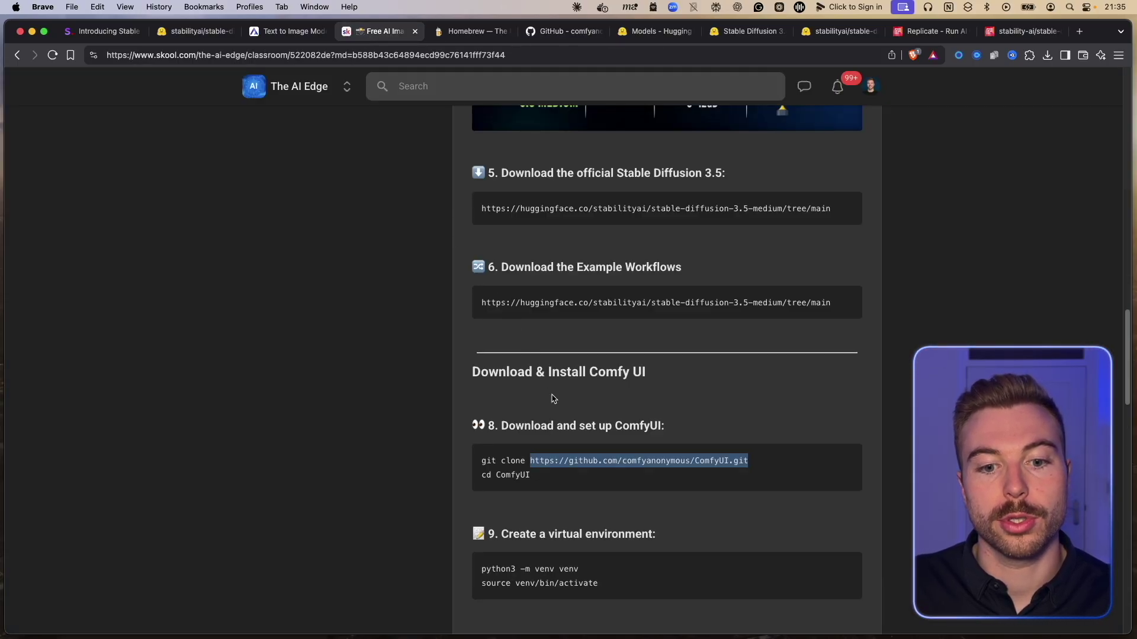
left_click_drag(547, 479, 482, 464)
key("super+c")
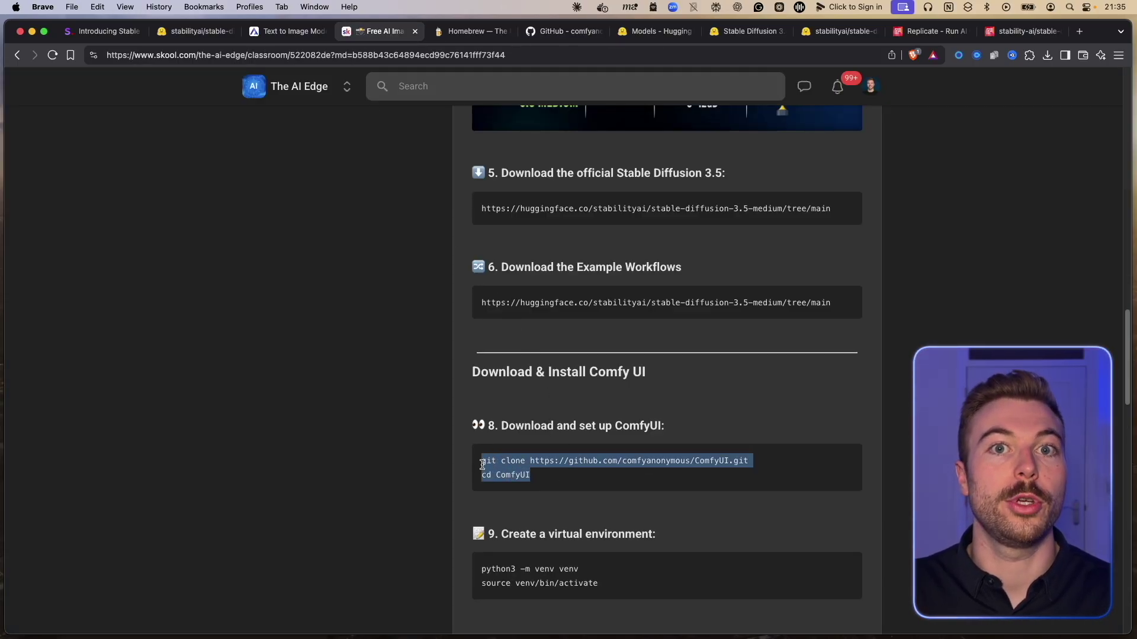
key("super+space")
type("t")
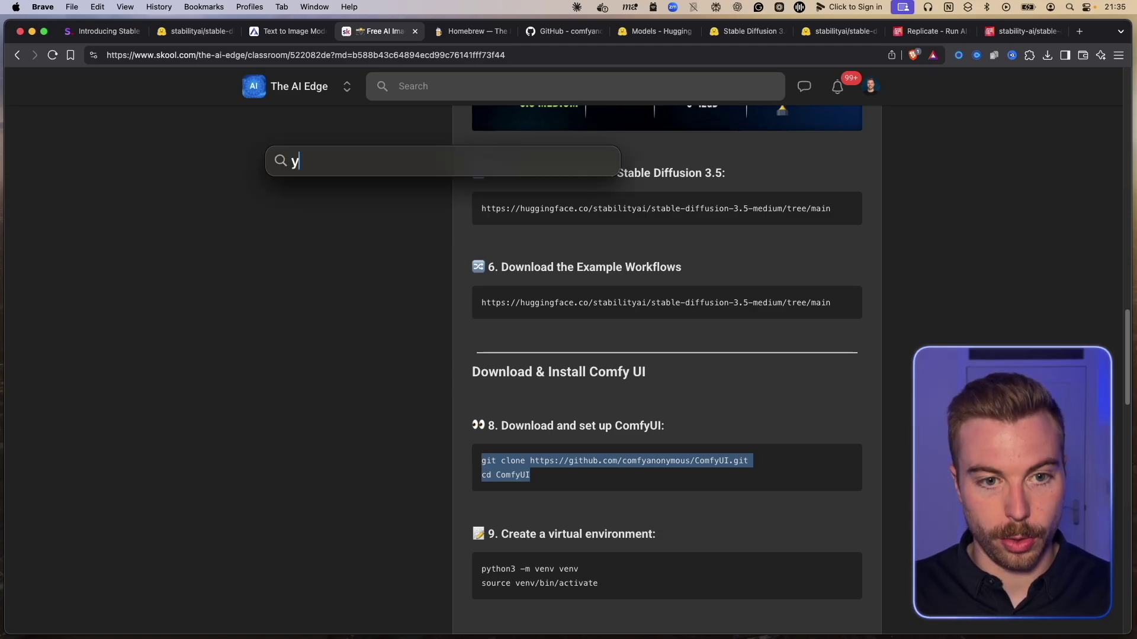
key("Return")
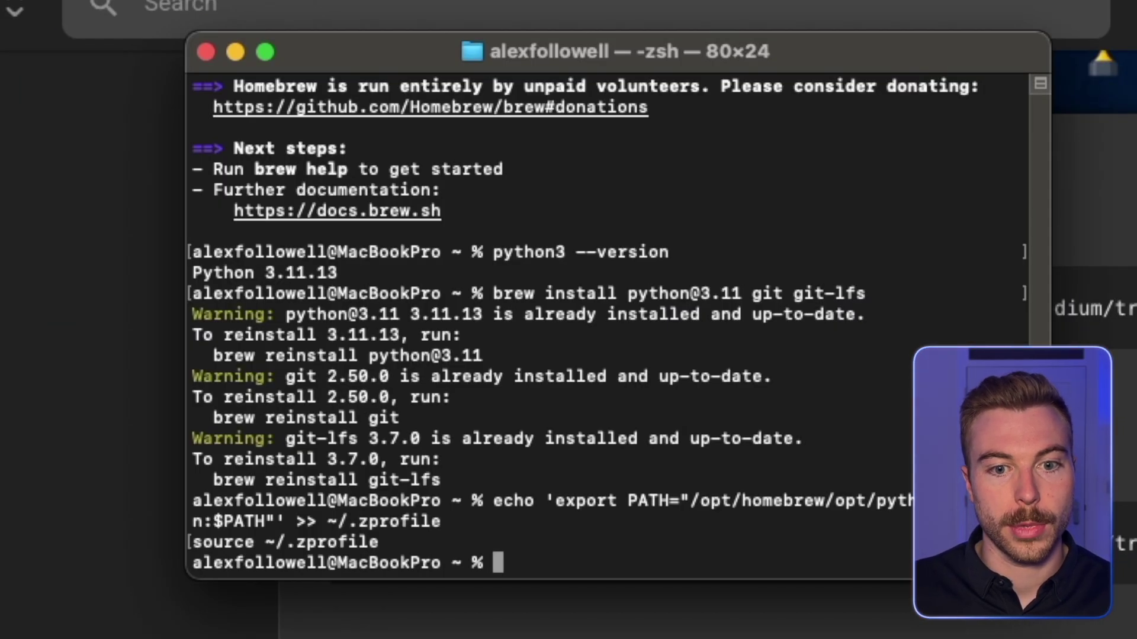
key("super+v")
key("Return")
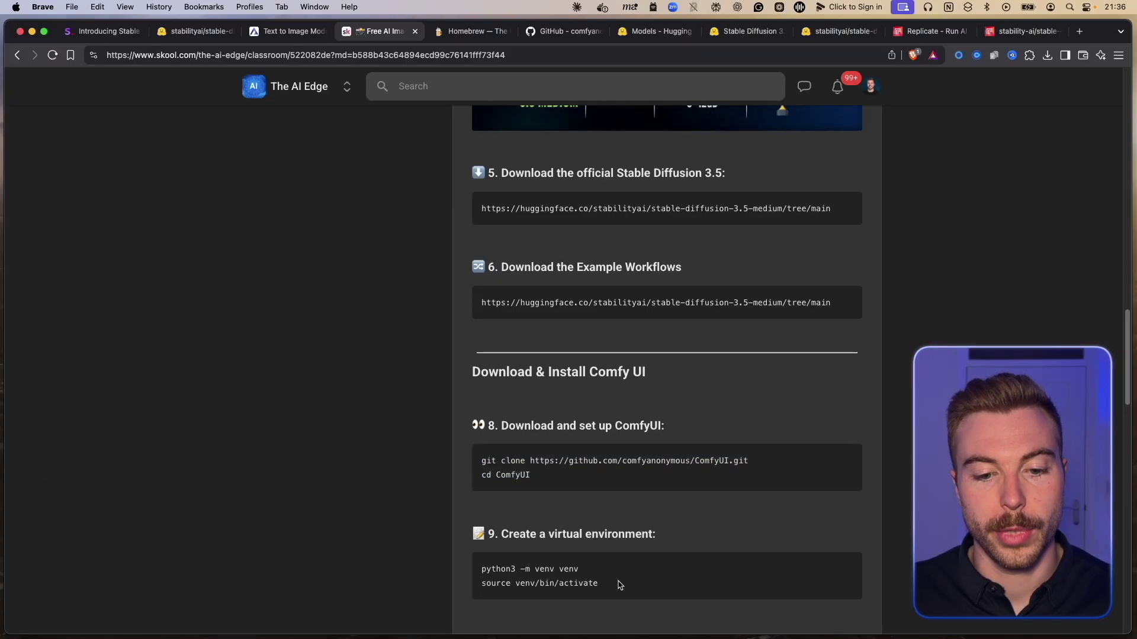
Step: Copy python3 -m venv venv and source venv/bin/activate from lesson step 9 and run them in Terminal
left_click_drag(617, 586, 453, 566)
key("super+c")
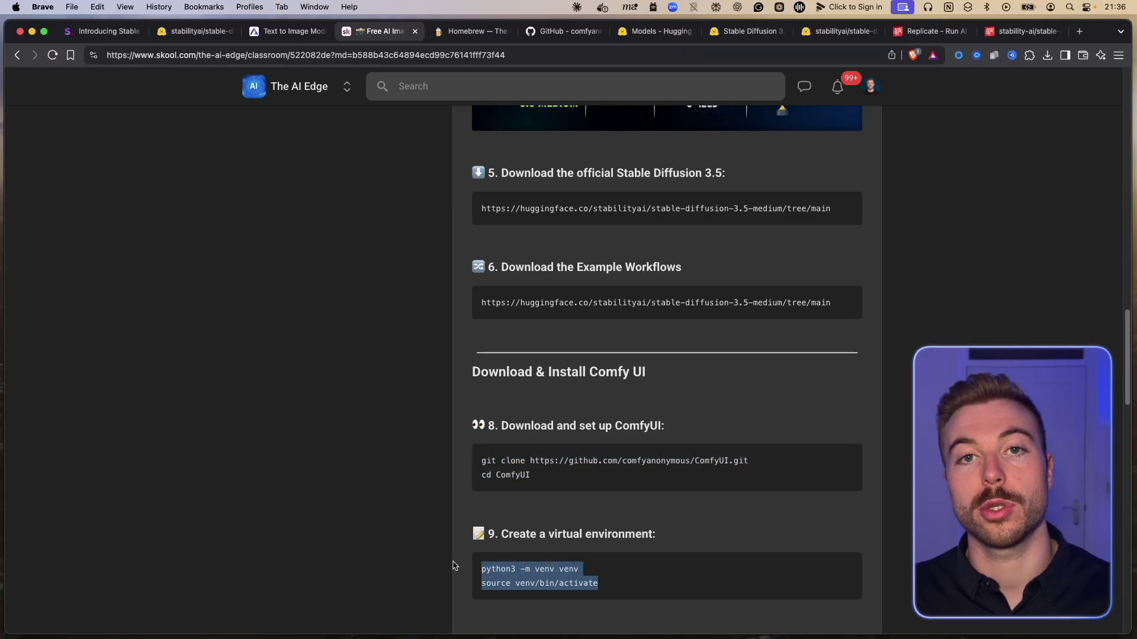
key("super+space")
type("ter")
key("Return")
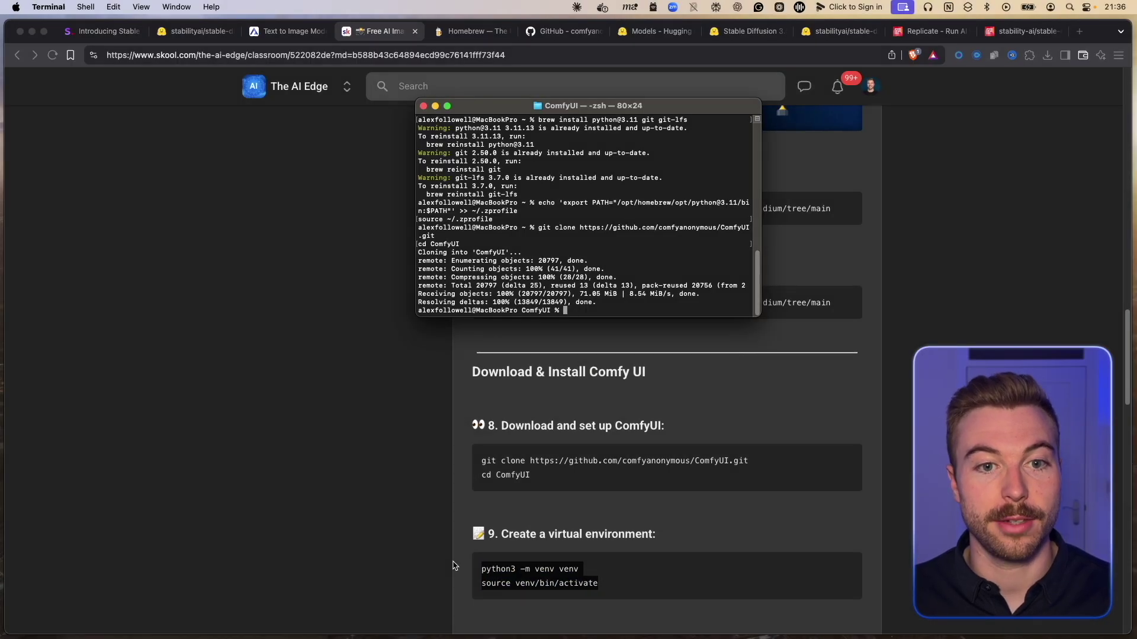
key("super+v")
key("Return")
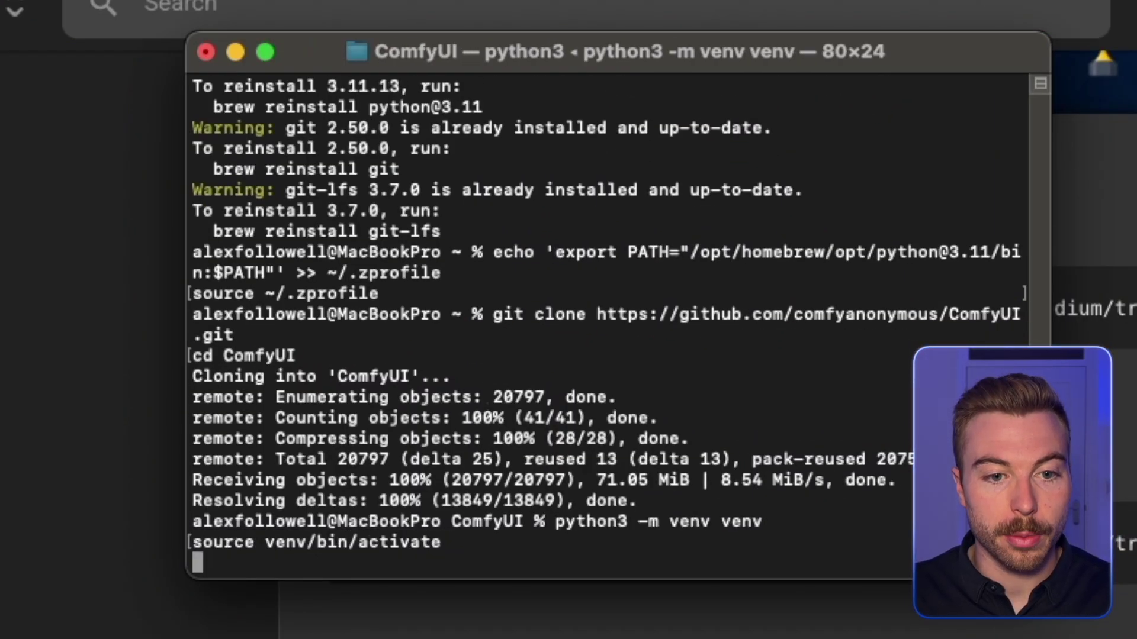
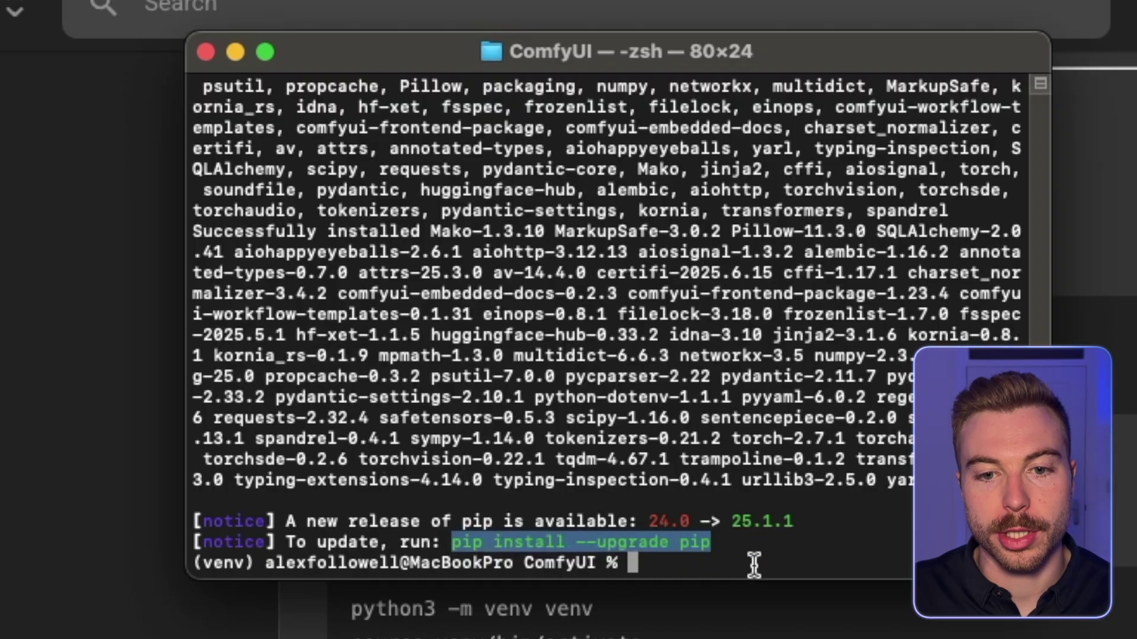
Step: Run pip install --upgrade pip inside the activated ComfyUI virtual environment
type("pip install --upgrade pip")
key("Return")
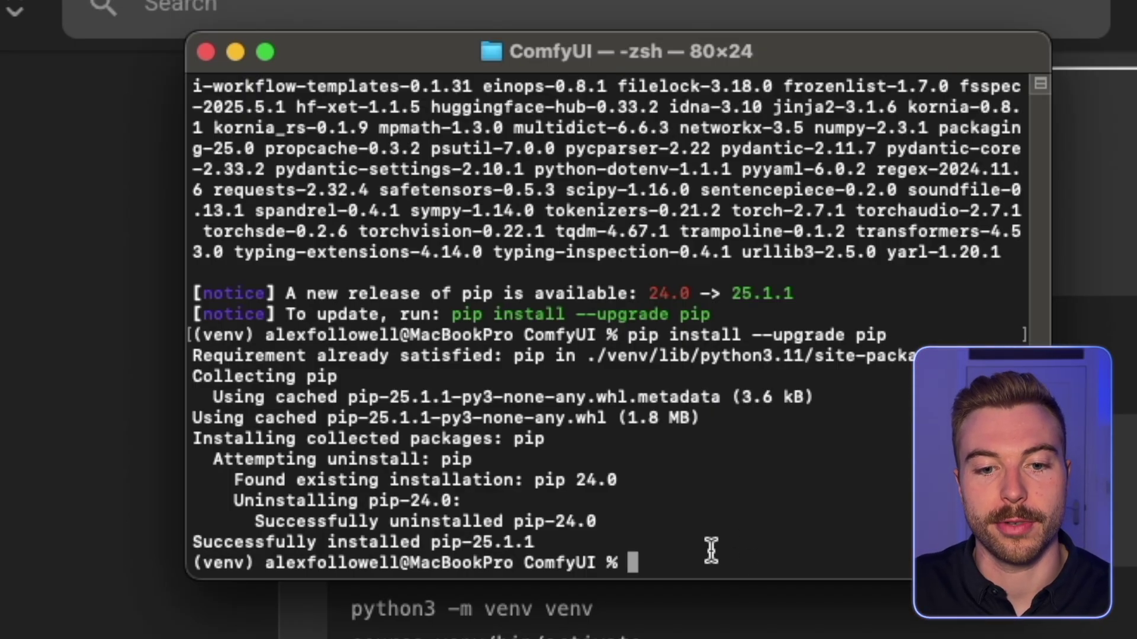
scroll(592, 610, "down", 3)
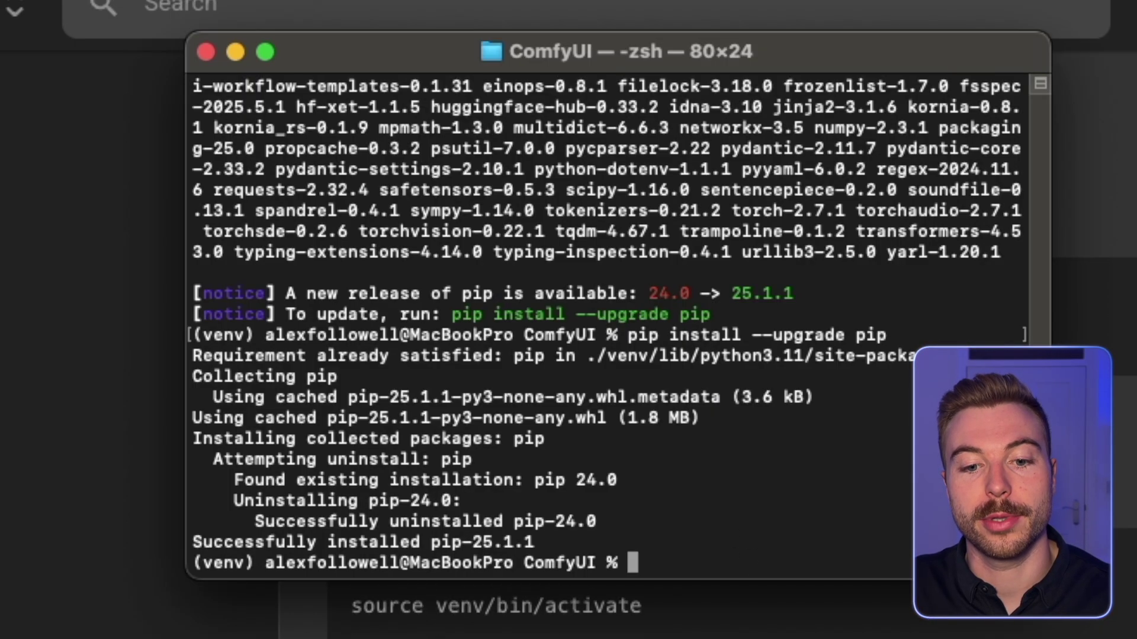
scroll(592, 610, "down", 3)
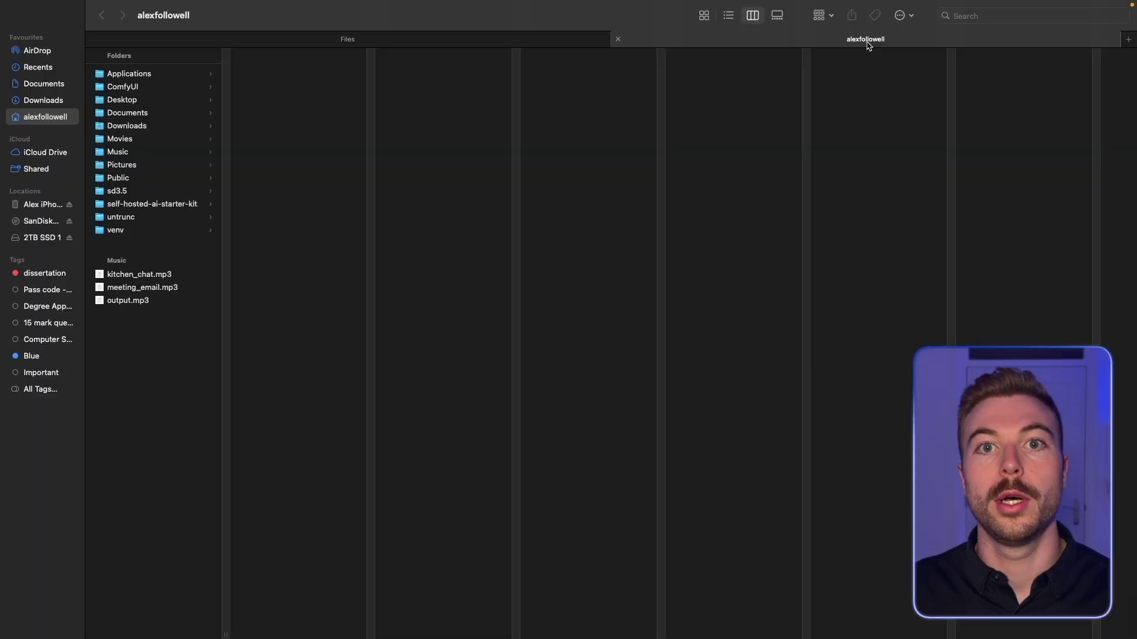
Step: In Finder, copy sd3.5_medium.safetensors from the Files folder into ComfyUI/models/checkpoints
left_click(133, 89)
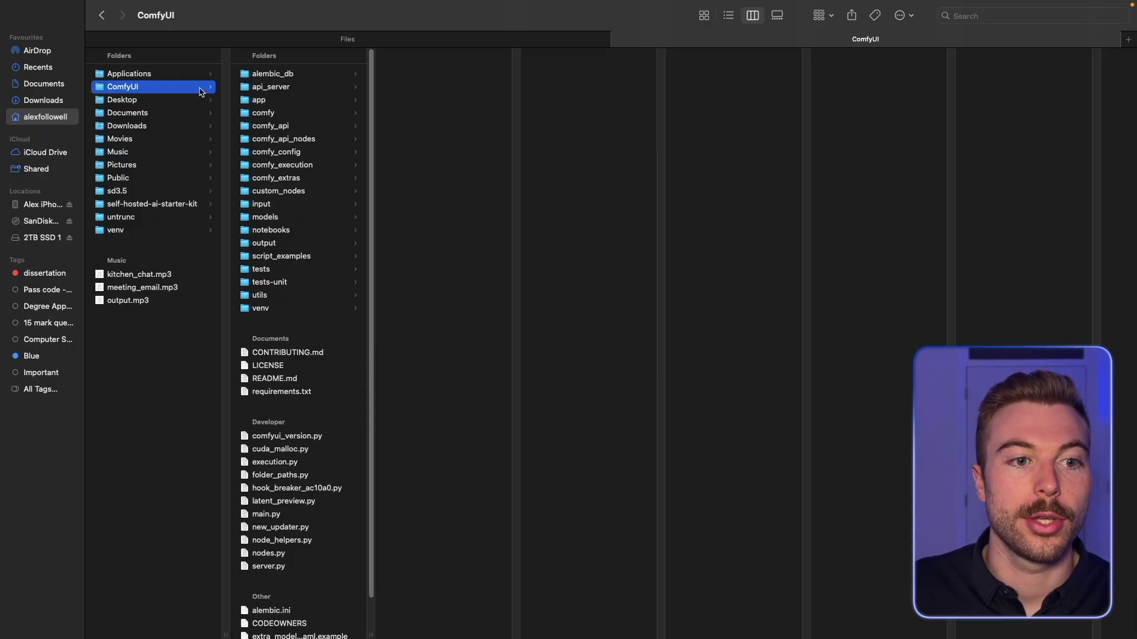
left_click(274, 217)
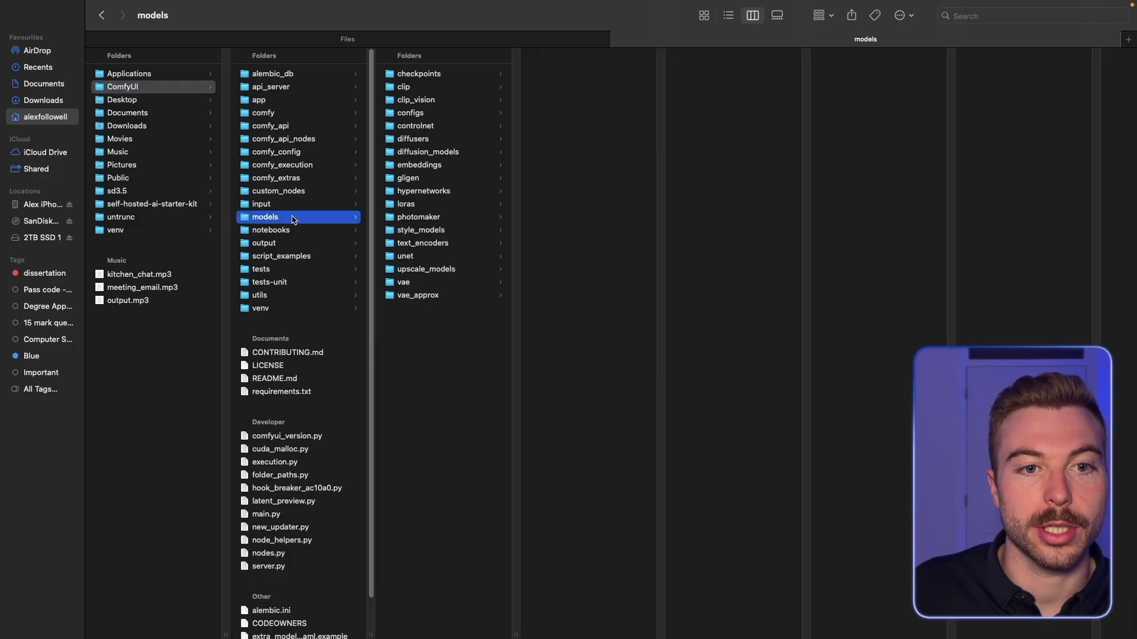
left_click(469, 78)
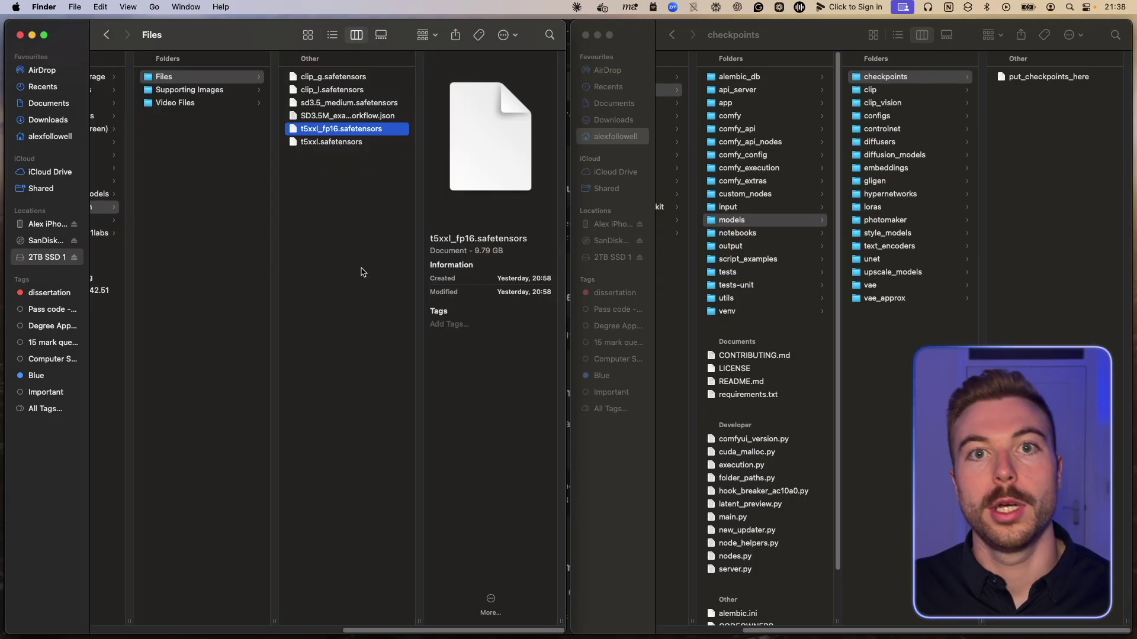
left_click(384, 103)
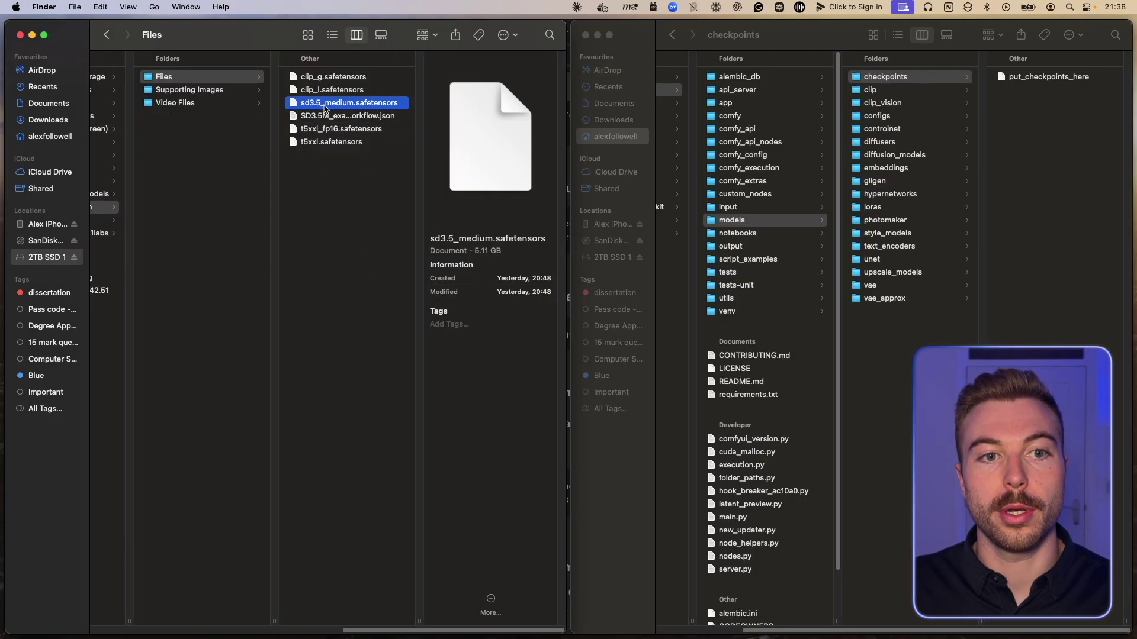
left_click_drag(325, 109, 1059, 136)
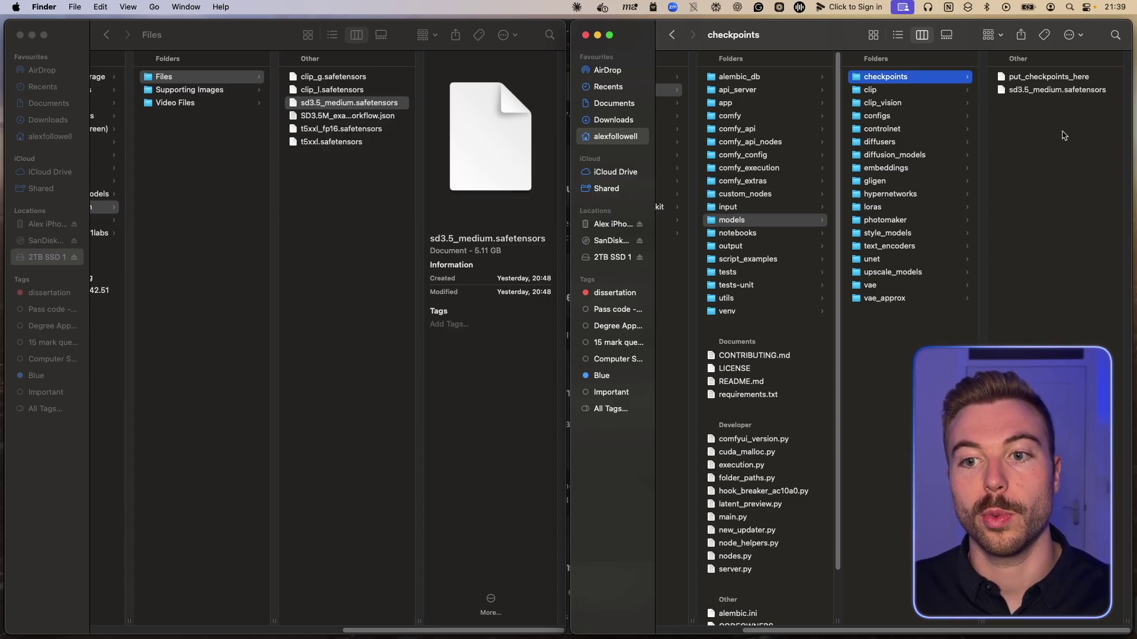
Step: Copy clip_g.safetensors and clip_l.safetensors from the Files folder into ComfyUI/models/clip
left_click(936, 91)
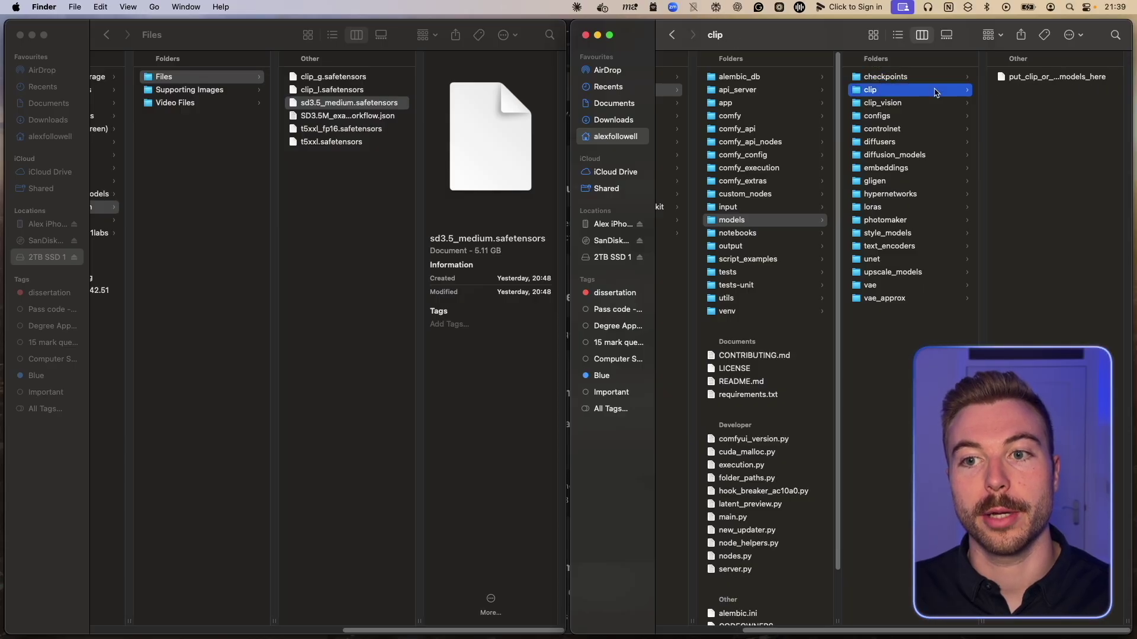
left_click(484, 78)
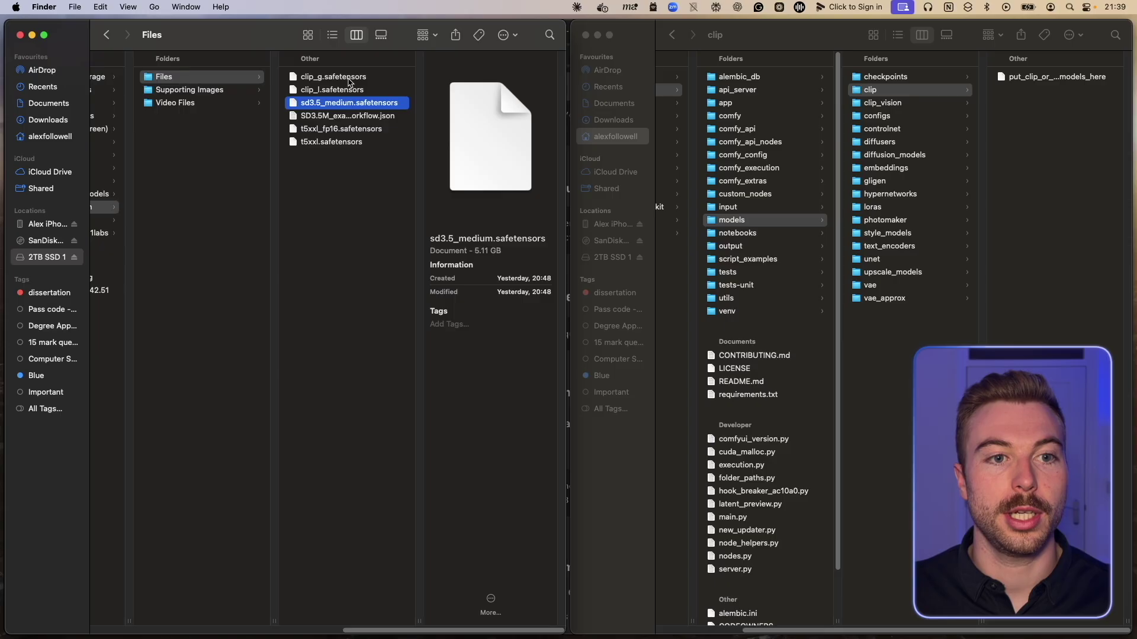
left_click(348, 78)
left_click(318, 90, "shift")
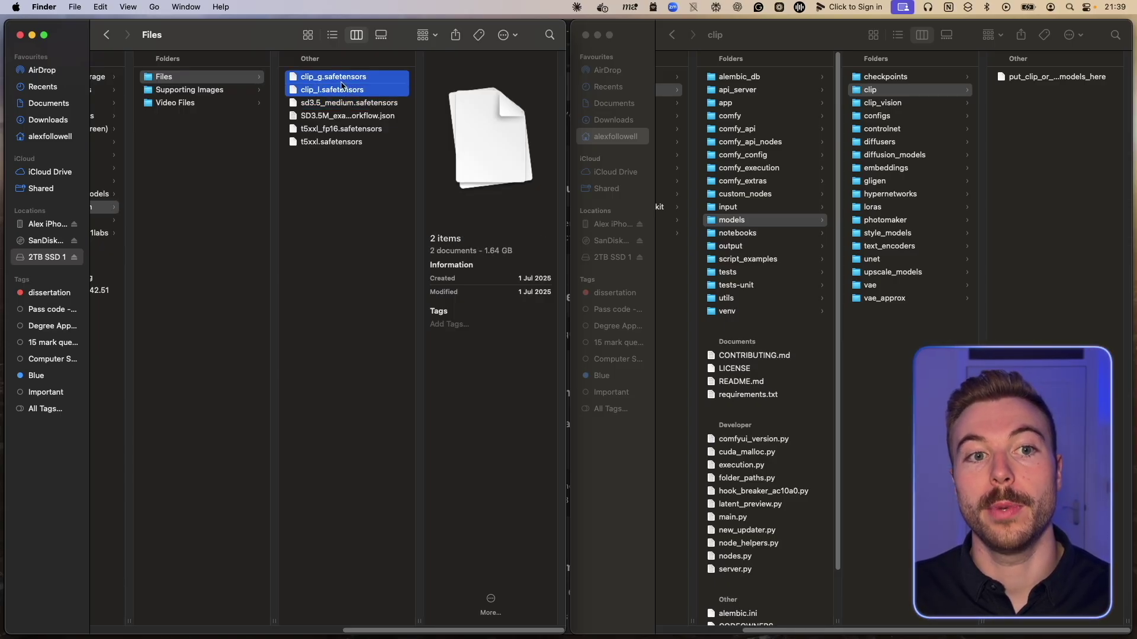
left_click_drag(342, 86, 1047, 155)
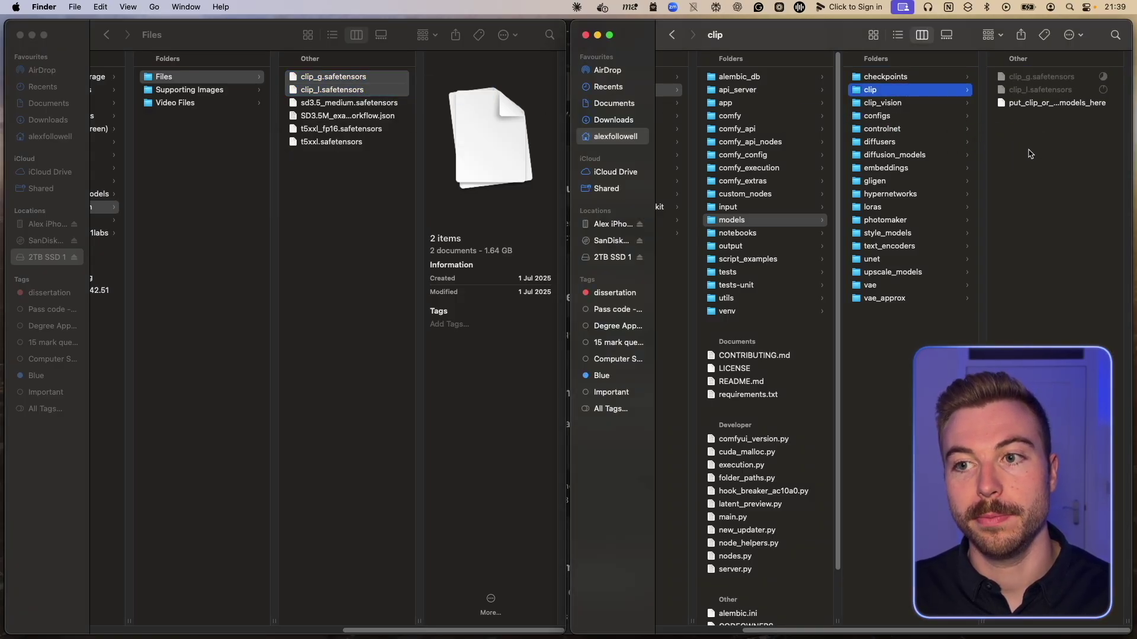
Step: Copy t5xxl.safetensors and t5xxl_fp16.safetensors from the Files folder into ComfyUI/models/text_encoders
left_click(371, 143)
left_click(314, 141)
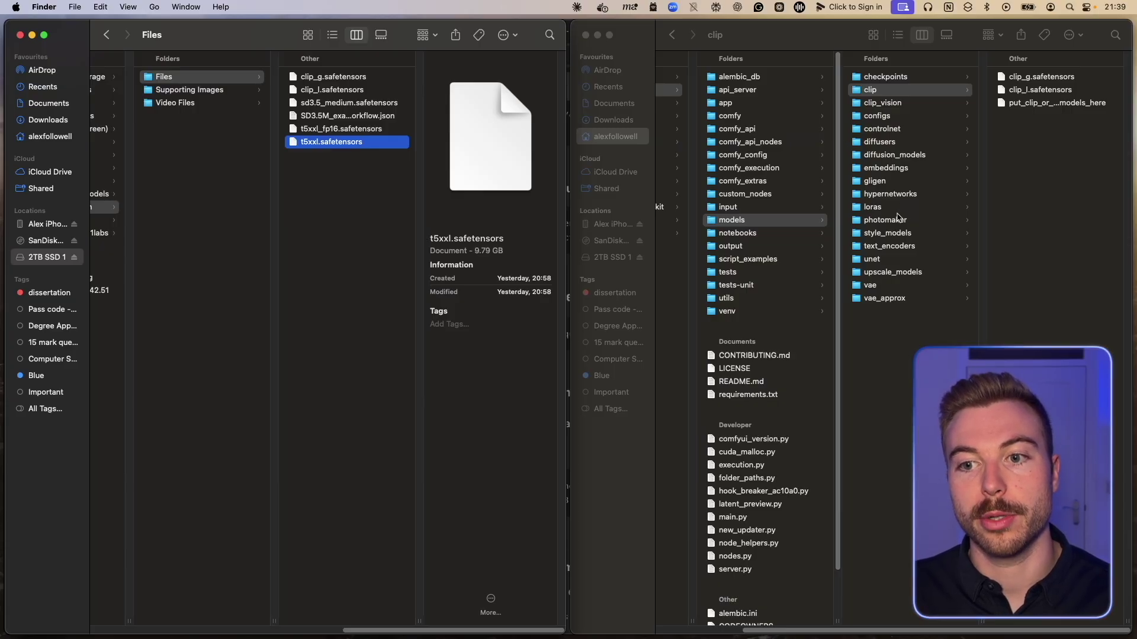
left_click(889, 246)
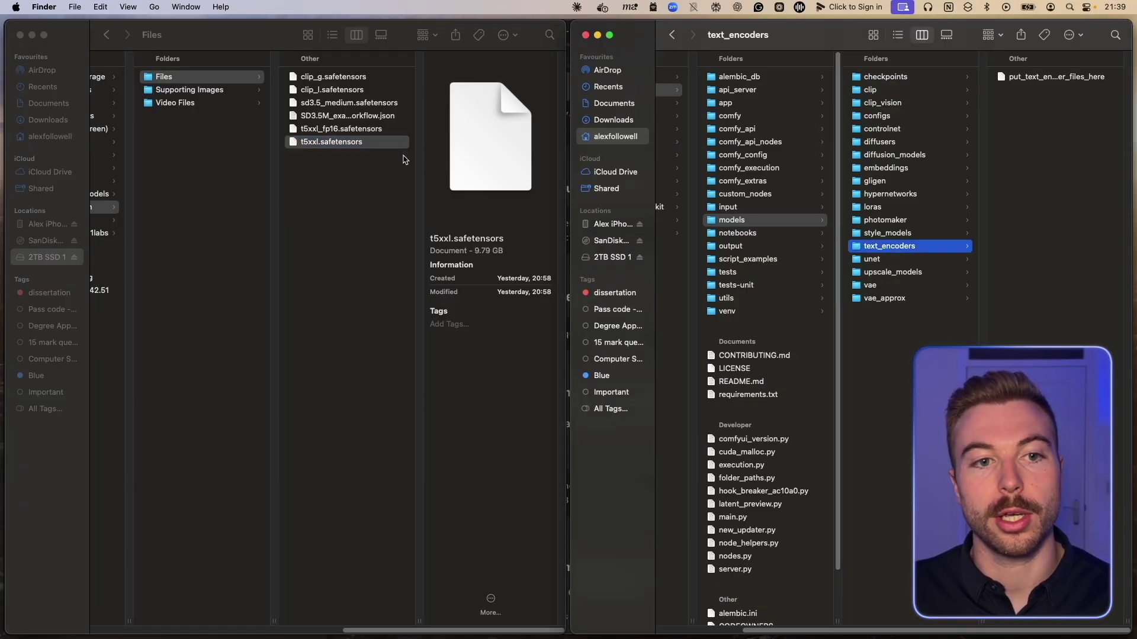
left_click_drag(331, 142, 1060, 173)
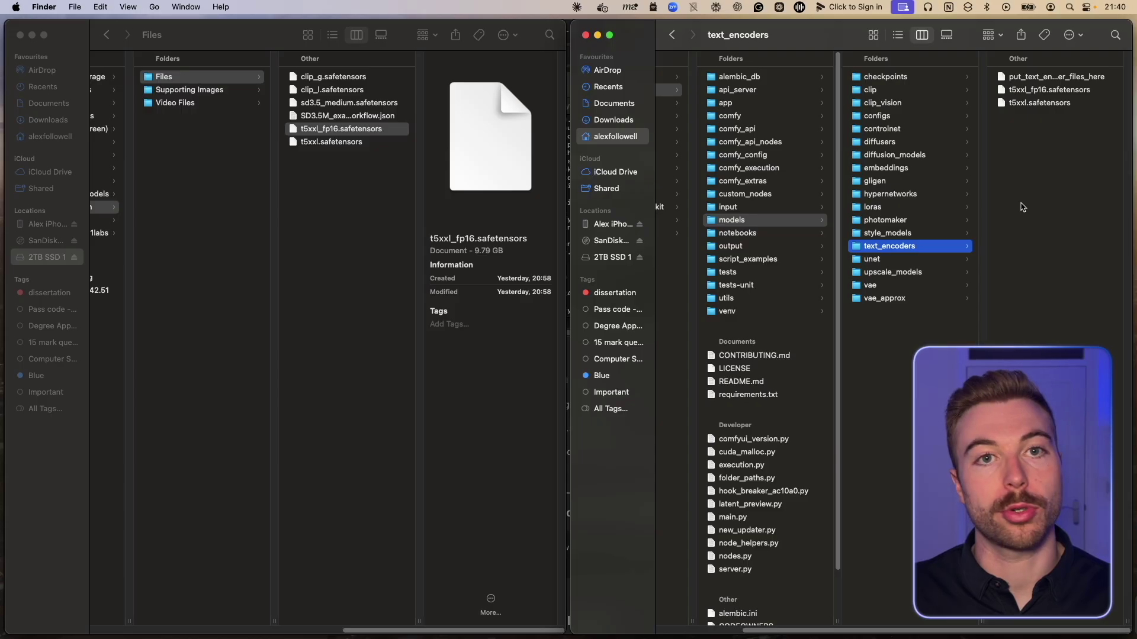
Step: Copy python main.py from the lesson's Generate Your First AI Image section and run it in Terminal to launch ComfyUI
key("ctrl+Up")
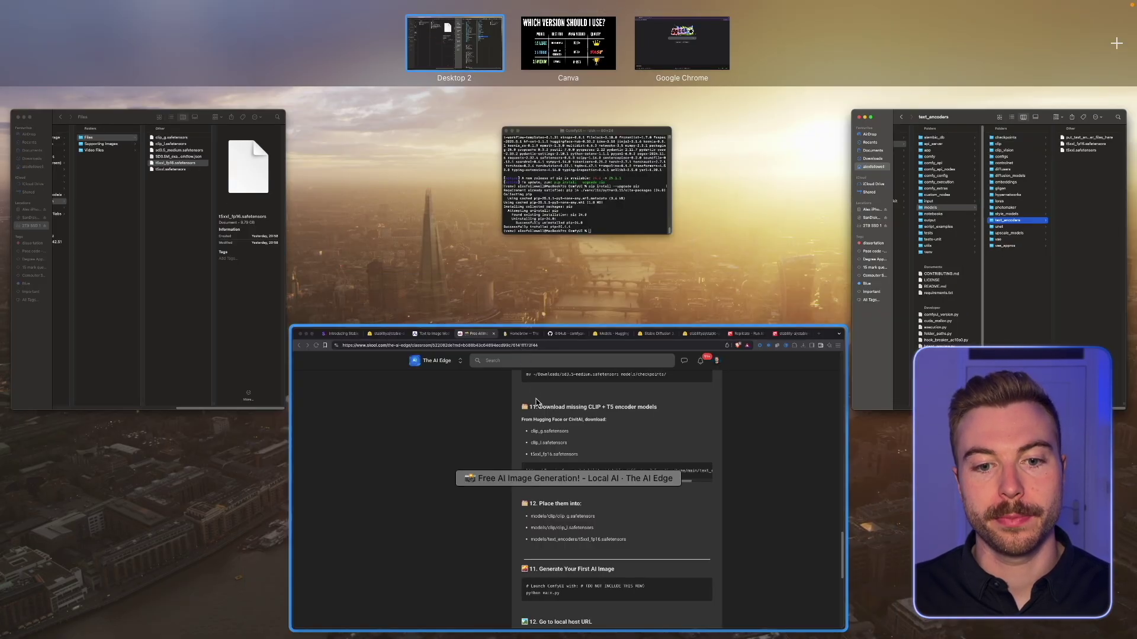
left_click(545, 358)
scroll(541, 338, "down", 5)
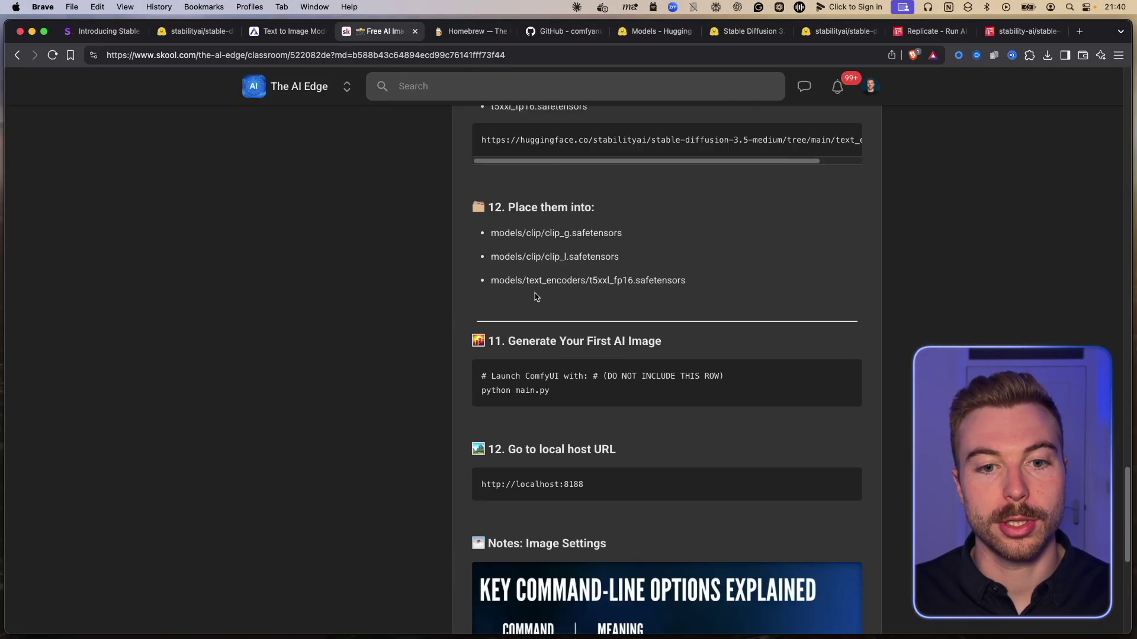
left_click_drag(602, 246, 467, 257)
key("super+c")
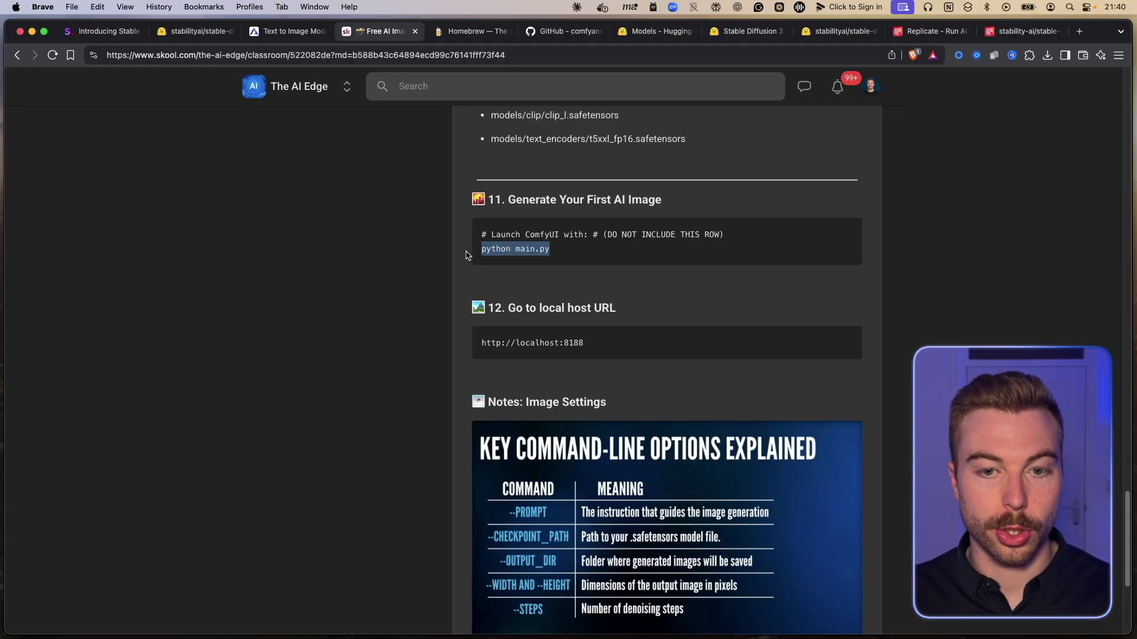
key("ctrl+Up")
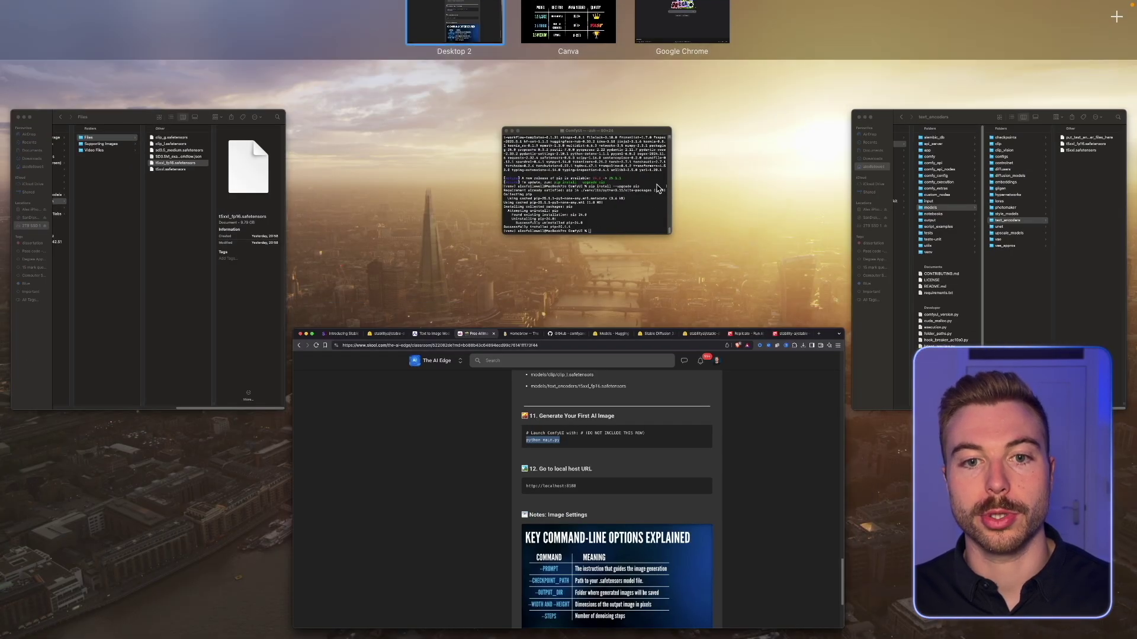
left_click(669, 195)
key("super+v")
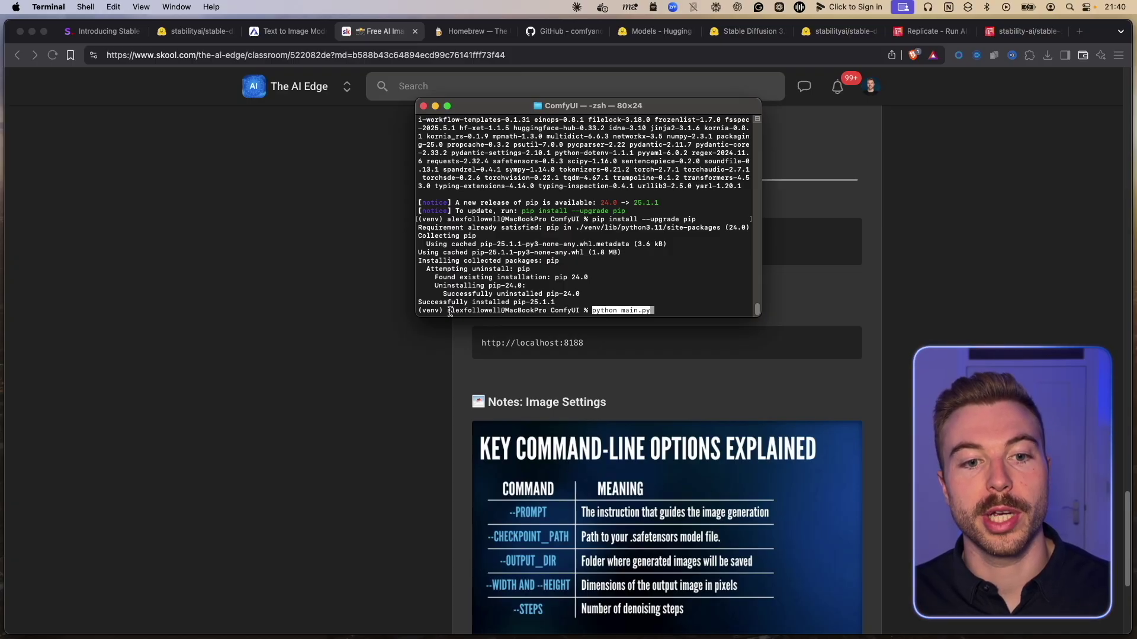
left_click(515, 308)
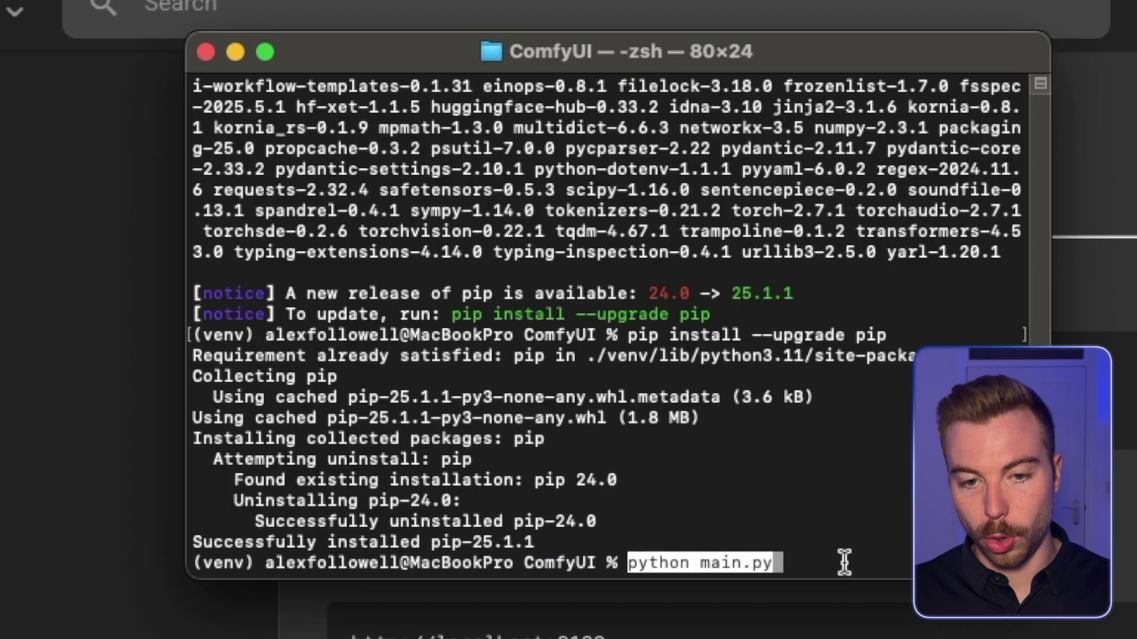
key("Return")
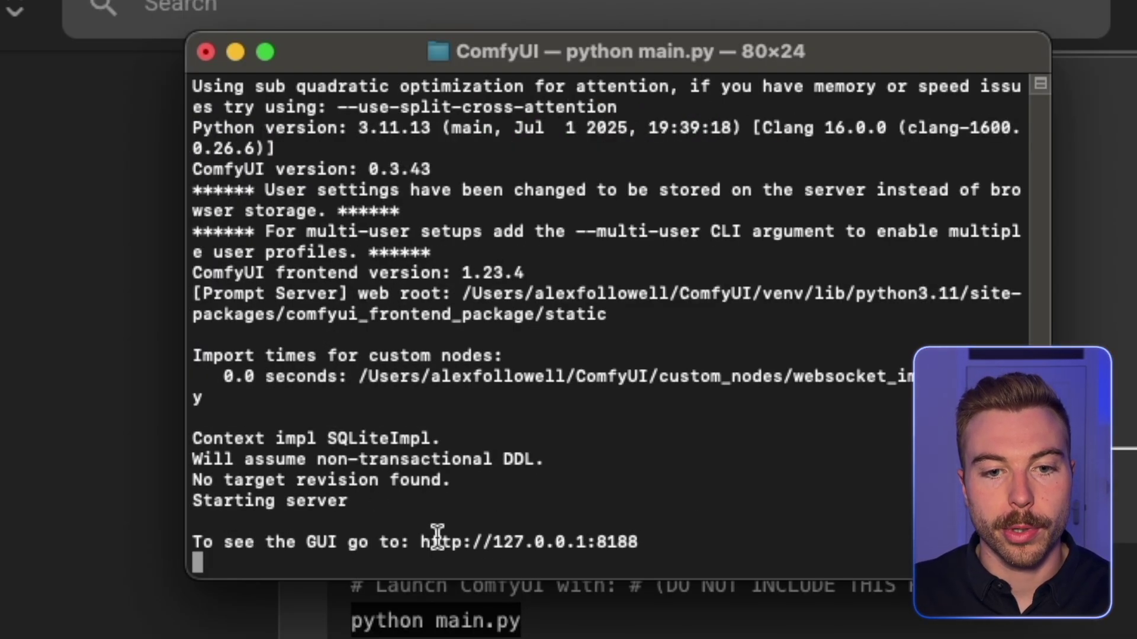
mouse_move(412, 542)
left_mouse_down()
mouse_move(641, 536)
mouse_move(645, 523)
mouse_move(644, 535)
mouse_move(419, 520)
mouse_move(422, 542)
left_mouse_up()
key("super+c")
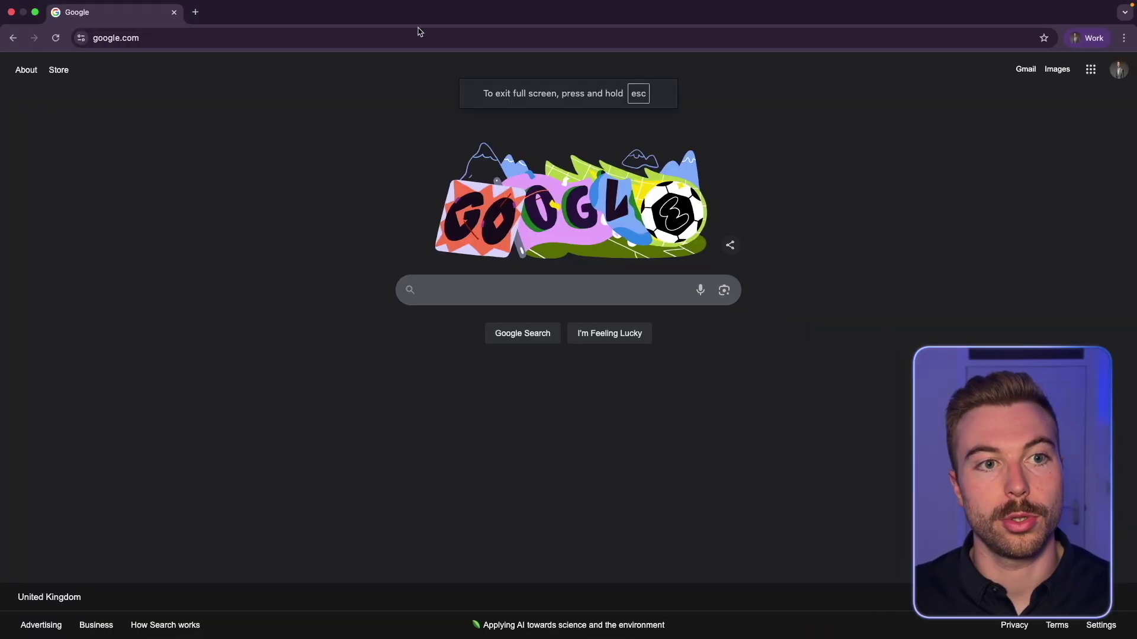
left_click(422, 40)
key("super+v")
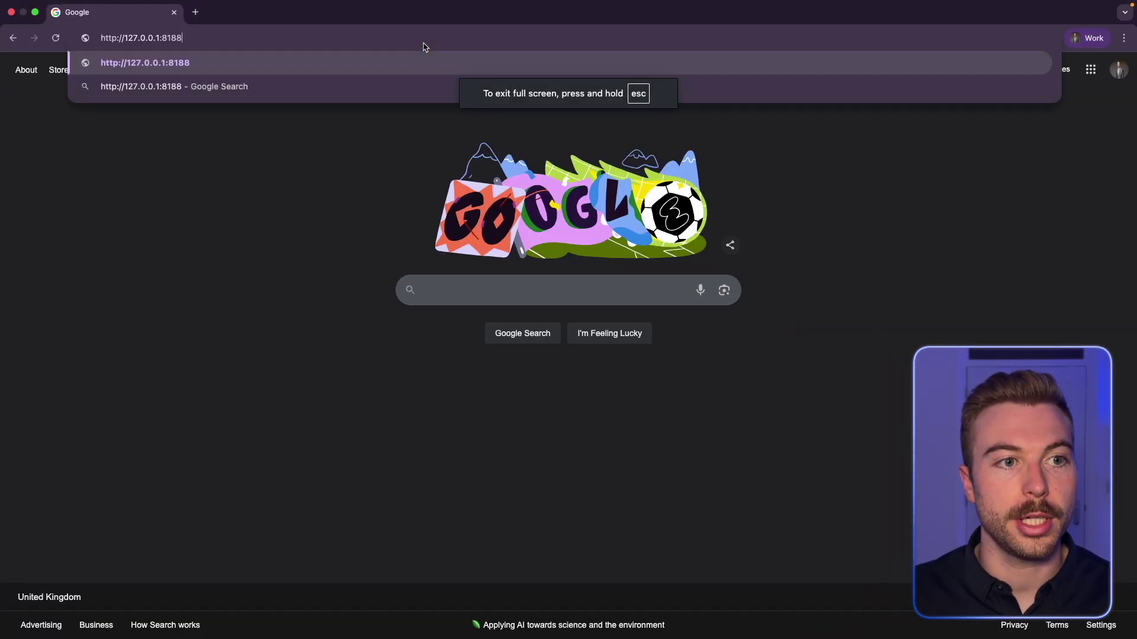
key("Return")
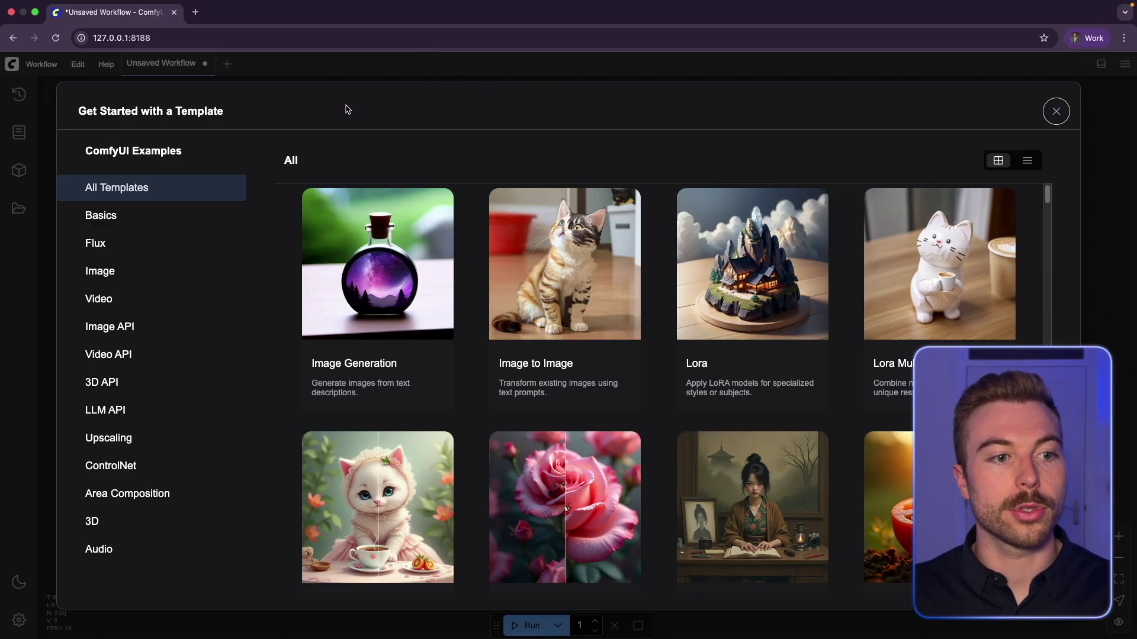
left_click(1056, 112)
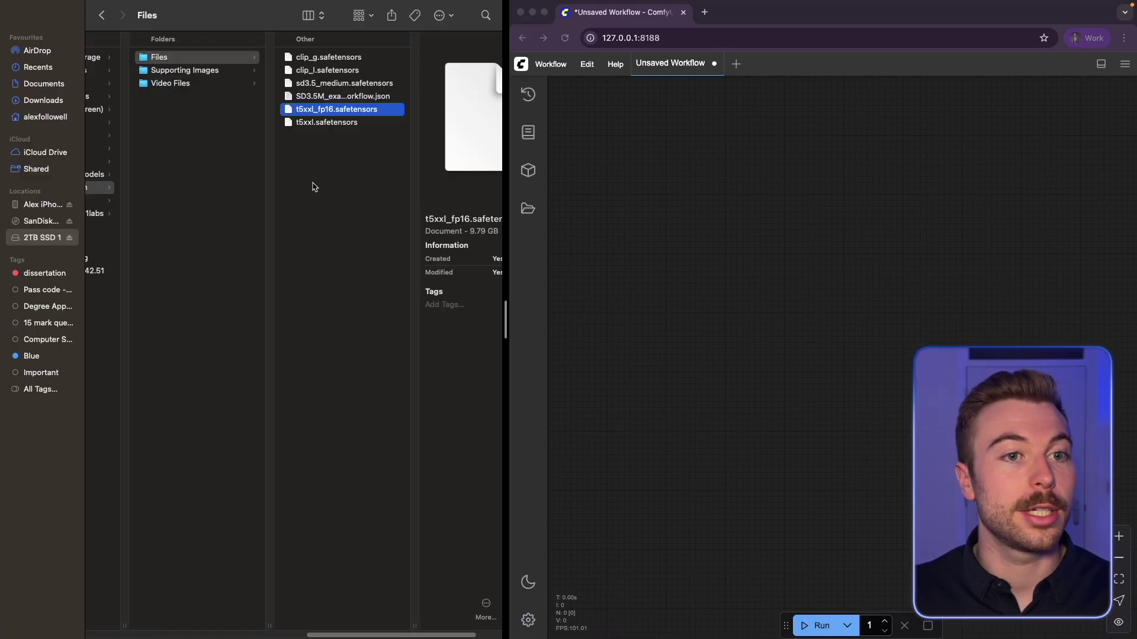
Step: Load SD3.5M_example_workflow.json from the Files folder onto the ComfyUI canvas and make the browser window full screen
left_click(338, 100)
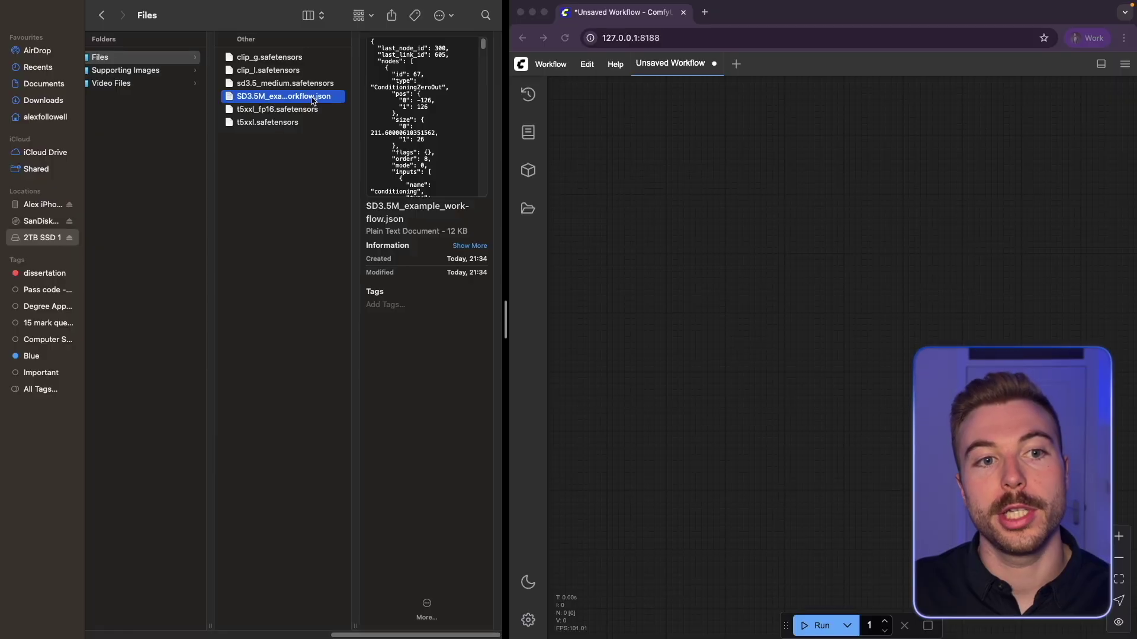
left_click_drag(312, 101, 745, 202)
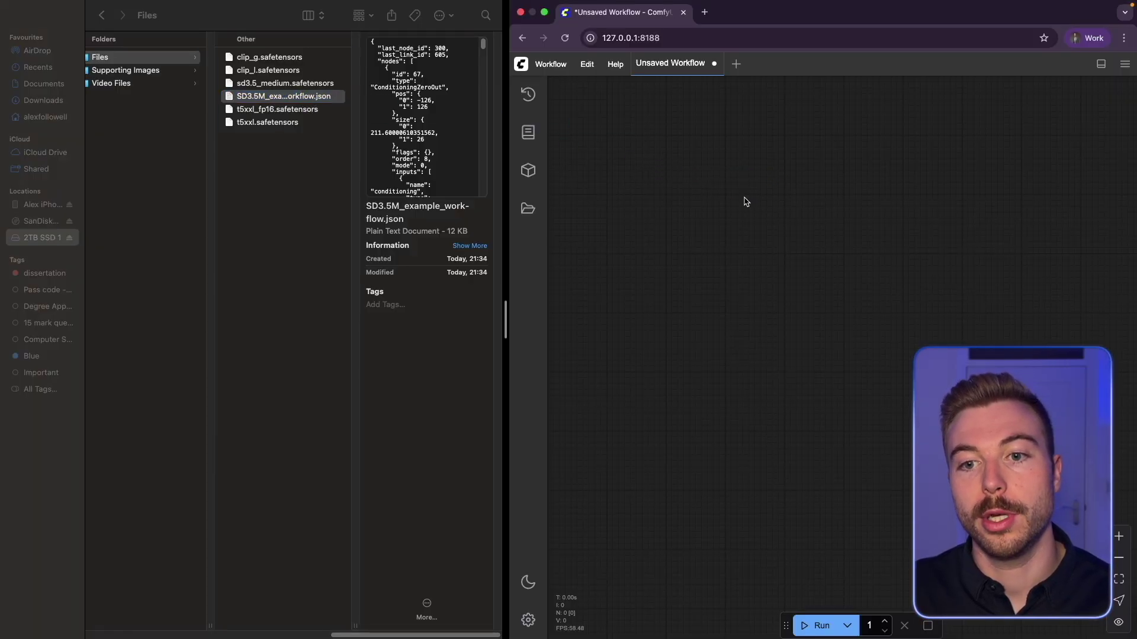
scroll(858, 168, "down", 6)
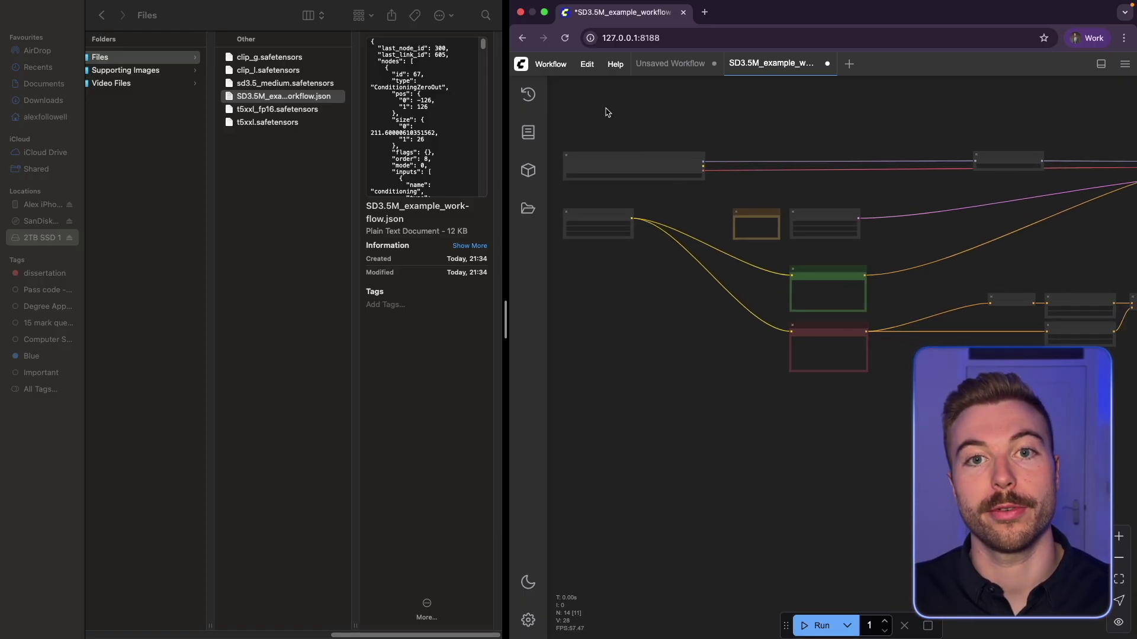
key("ctrl+super+f")
Step: In the TripleCLIPLoader node, set clip_name1 to clip_g.safetensors
scroll(207, 237, "up", 10)
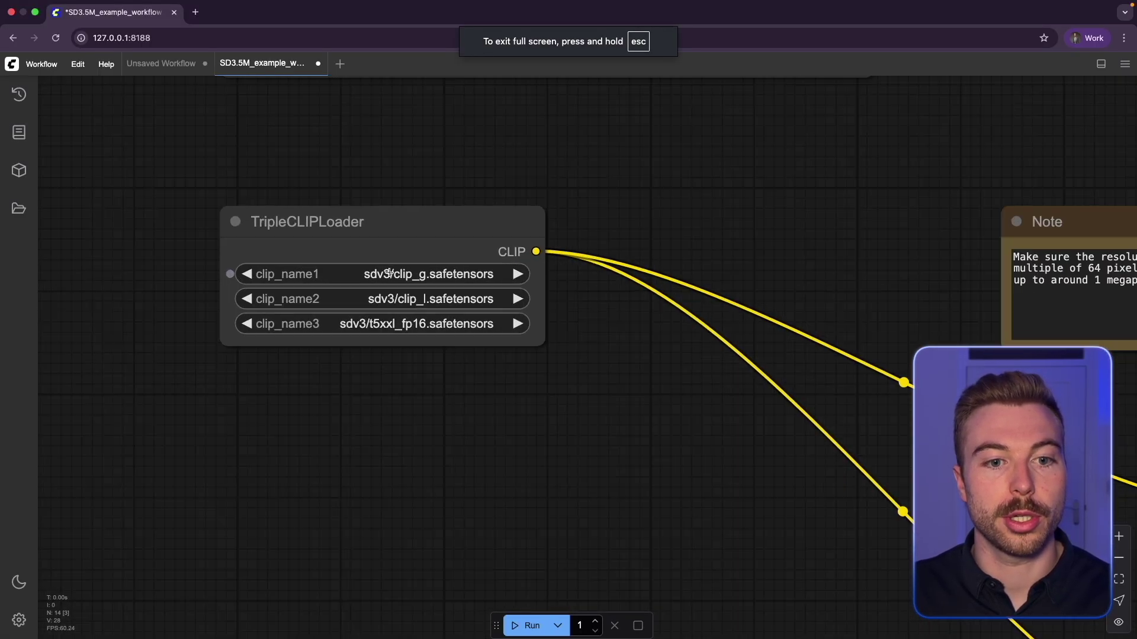
scroll(389, 273, "up", 5)
left_click(402, 273)
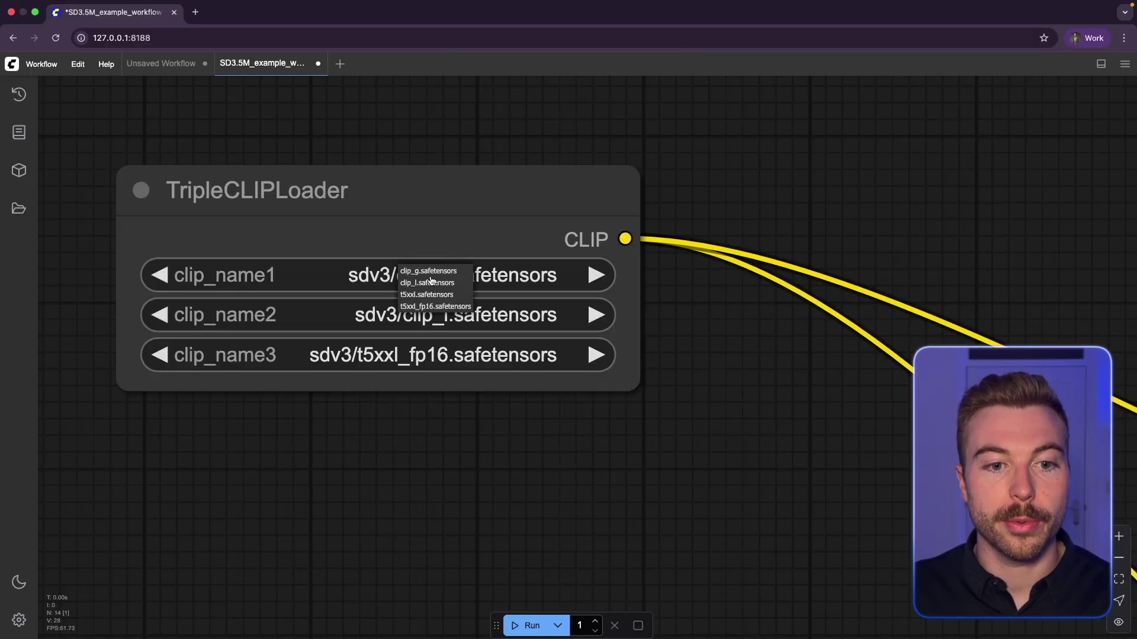
left_click(446, 183)
scroll(447, 182, "down", 10)
scroll(406, 293, "up", 10)
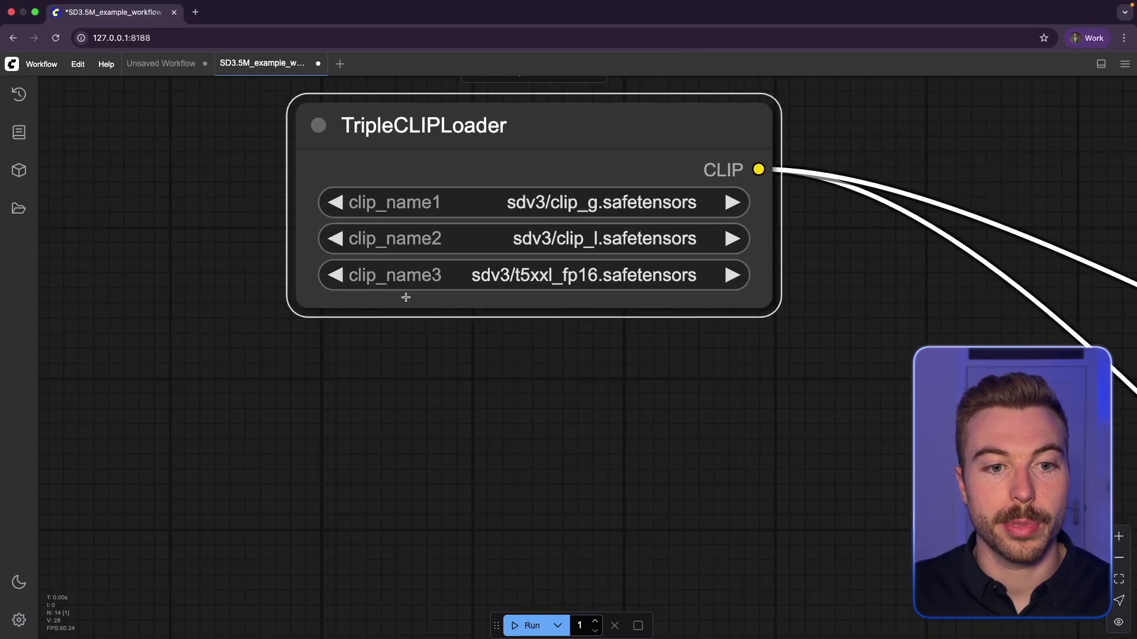
scroll(405, 297, "up", 4)
left_click(602, 266)
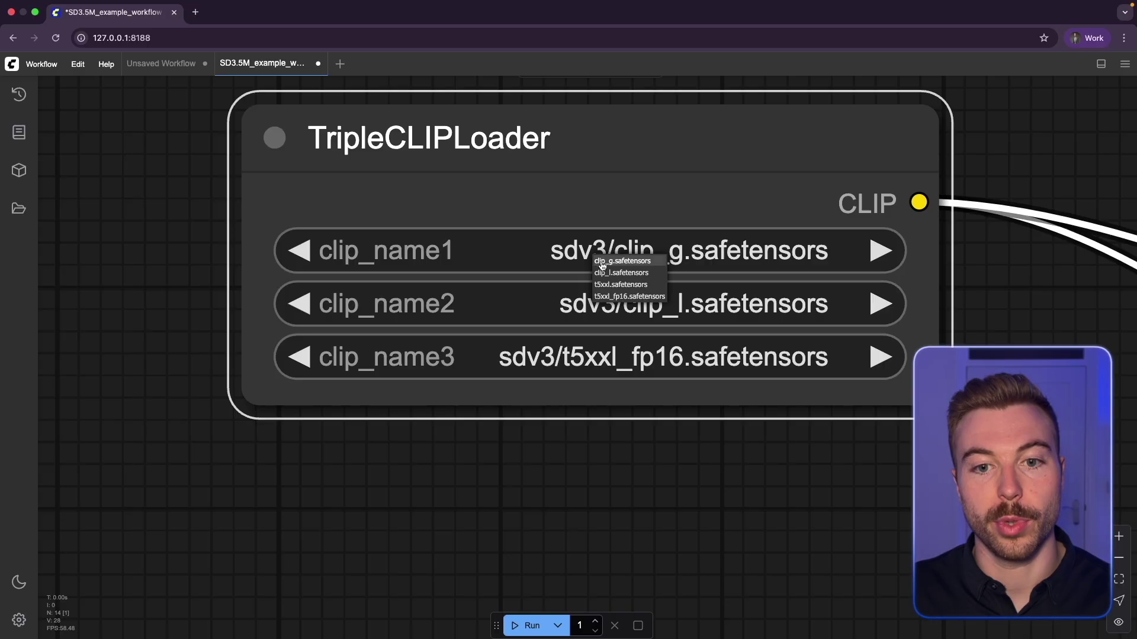
left_click(609, 264)
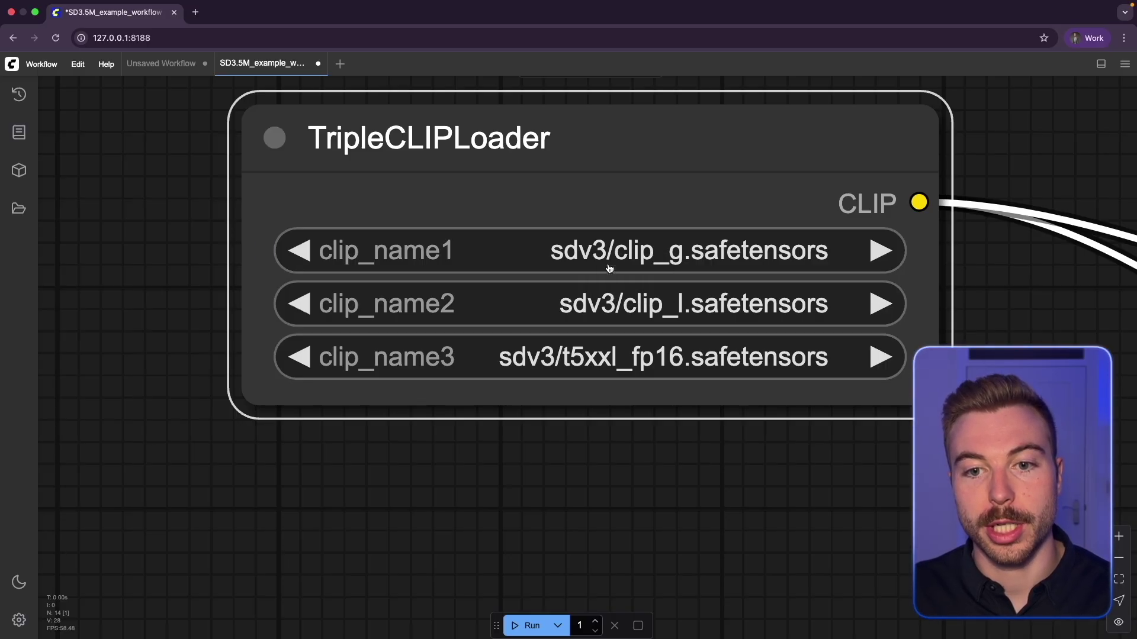
Step: Set the TripleCLIPLoader's clip_name2 to clip_l.safetensors and clip_name3 to t5xxl_fp16.safetensors
left_click(693, 300)
left_click(697, 309)
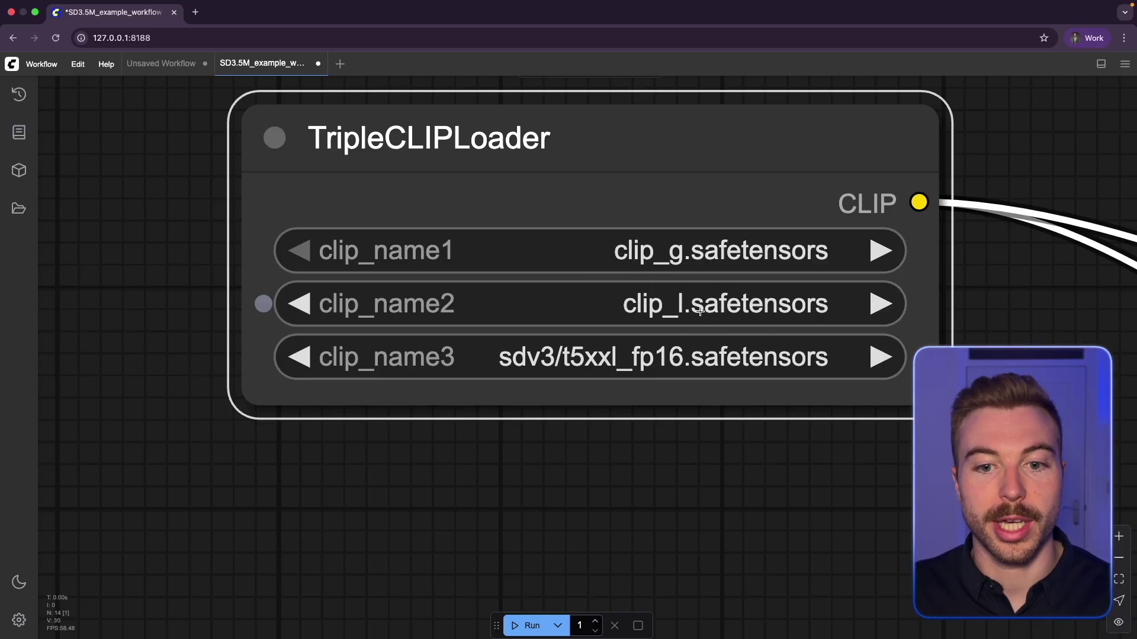
left_click(695, 356)
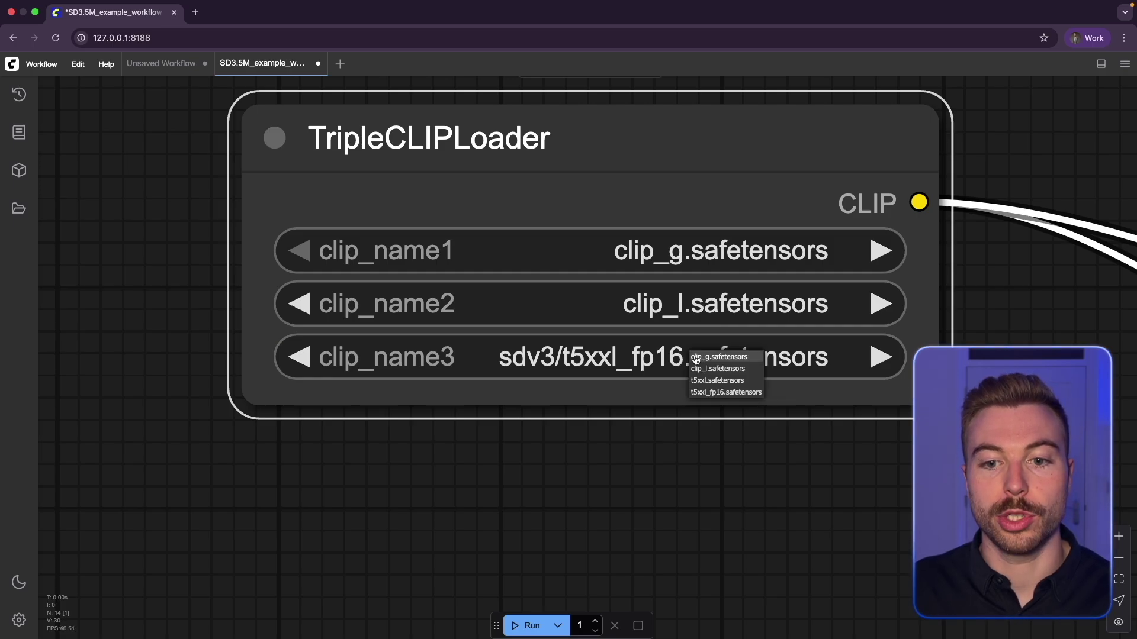
left_click(726, 394)
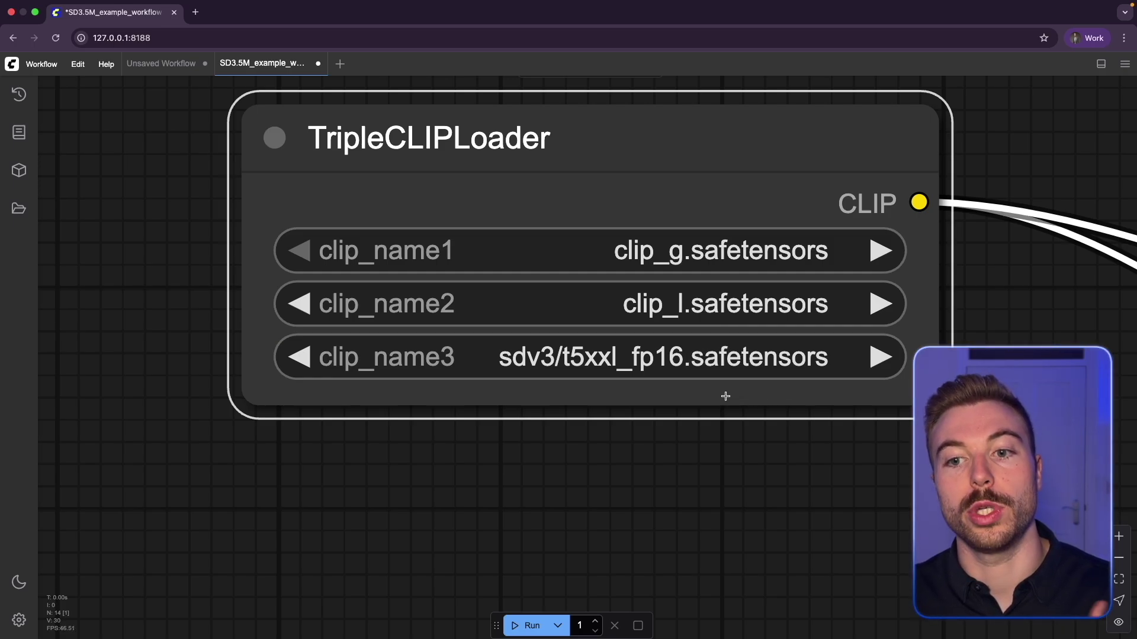
left_click(744, 360)
left_click(732, 494)
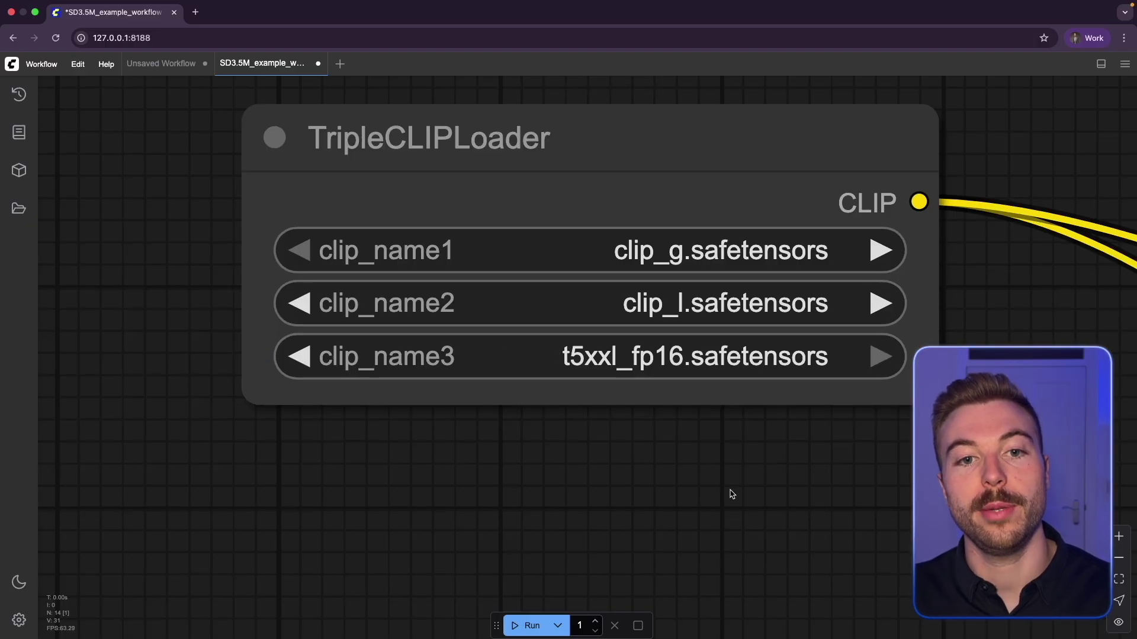
Step: Review the workflow's Load Checkpoint, EmptySD3LatentImage and two CLIP Text Encode prompt nodes
scroll(732, 490, "down", 10)
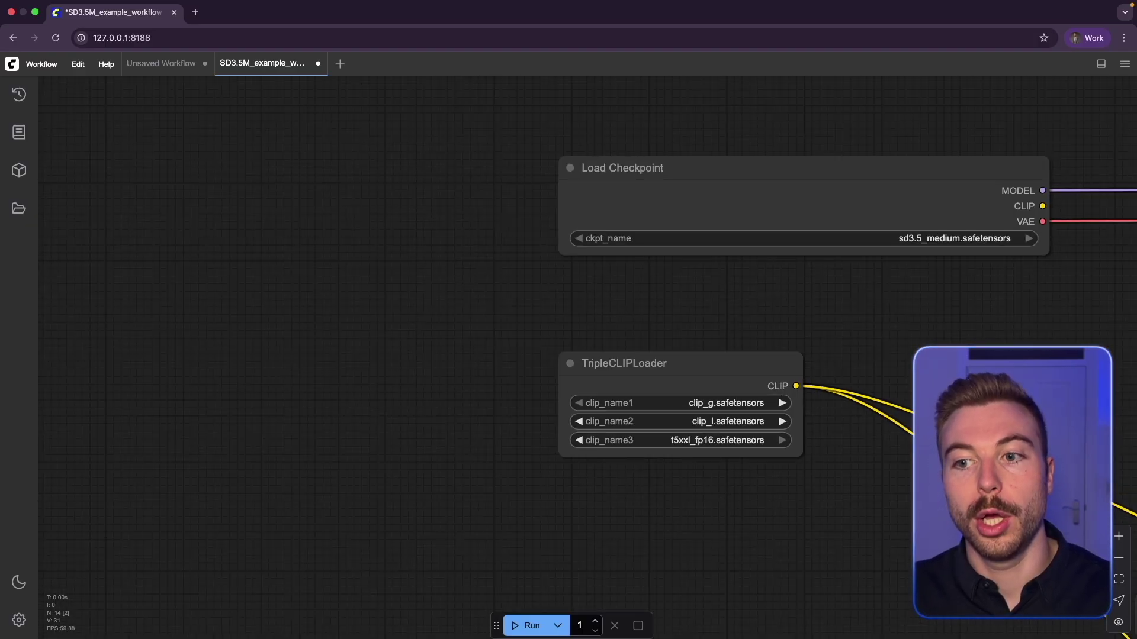
left_click_drag(933, 511, 596, 451)
left_click_drag(880, 528, 330, 403)
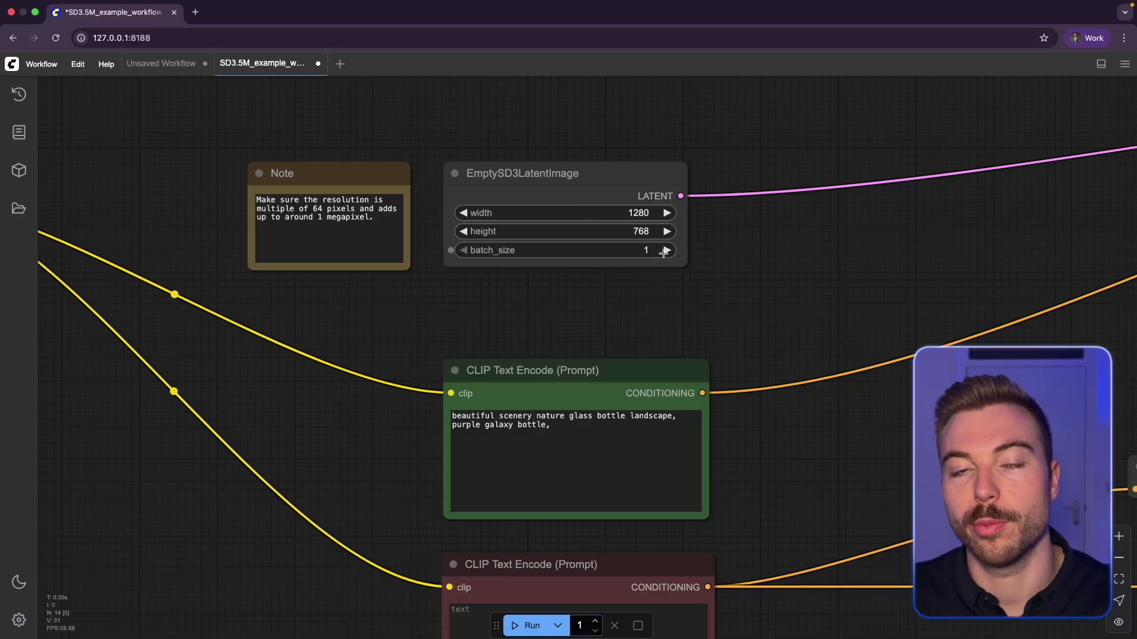
left_click_drag(788, 362, 774, 112)
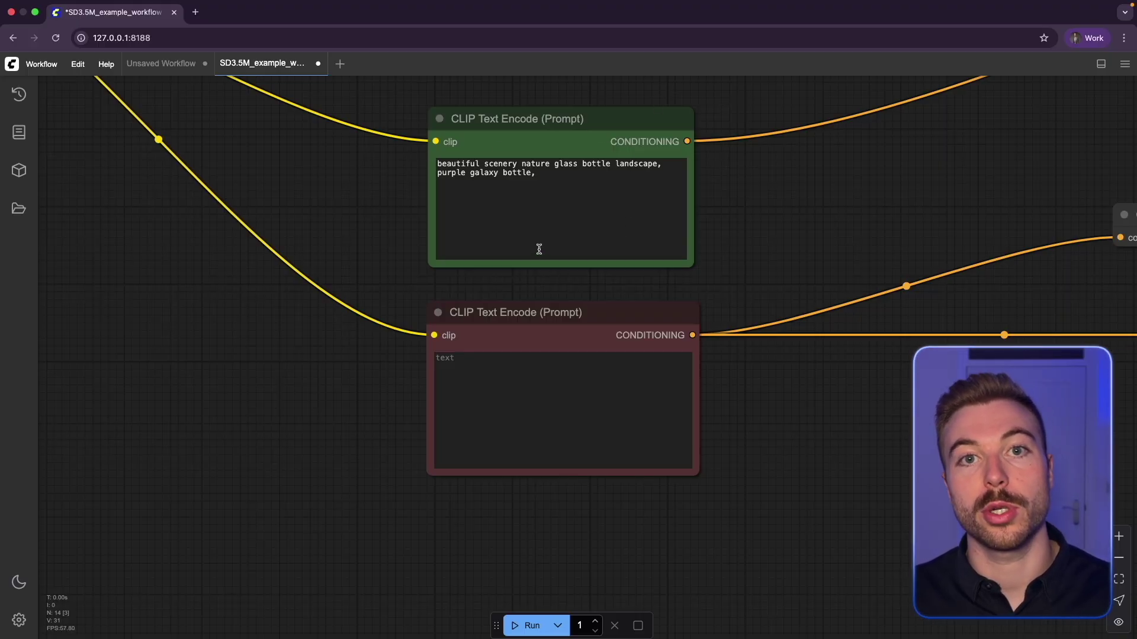
Step: Switch to the Skool classroom in Brave and open the AI Image Generation course's advanced prompt techniques and image prompt engineering lessons
key("ctrl+Left")
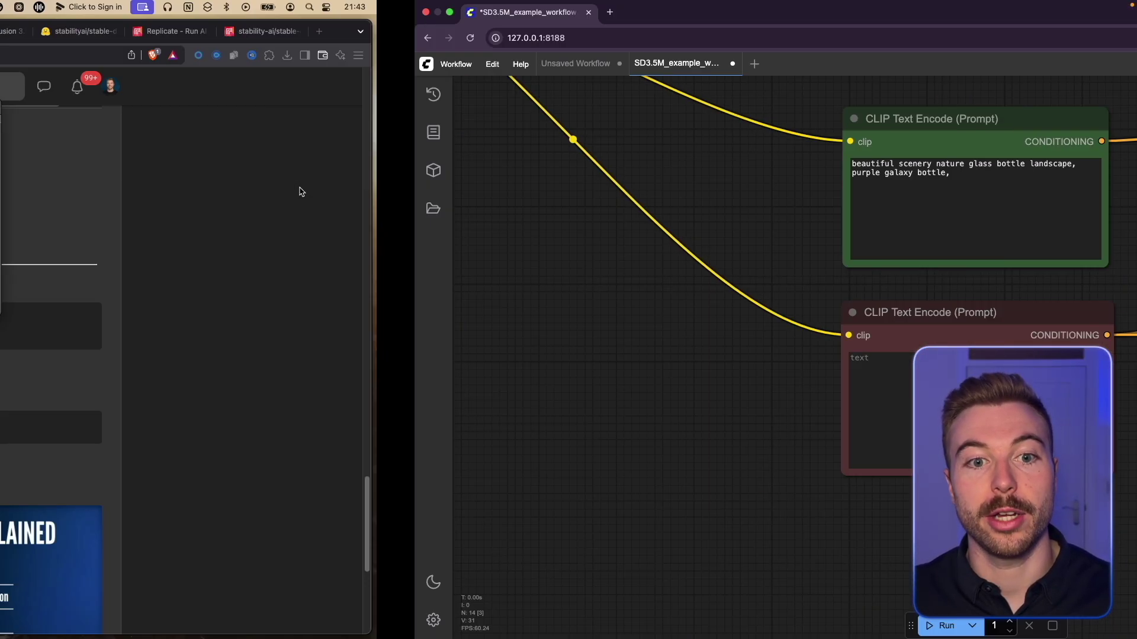
left_click(351, 127)
scroll(414, 219, "up", 20)
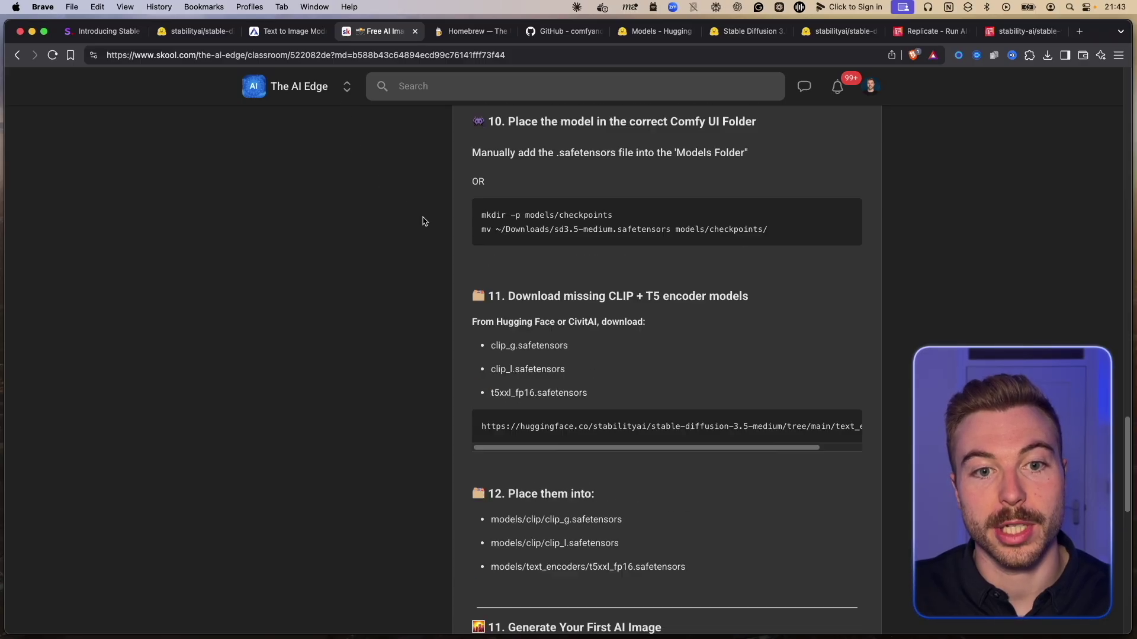
left_click(340, 124)
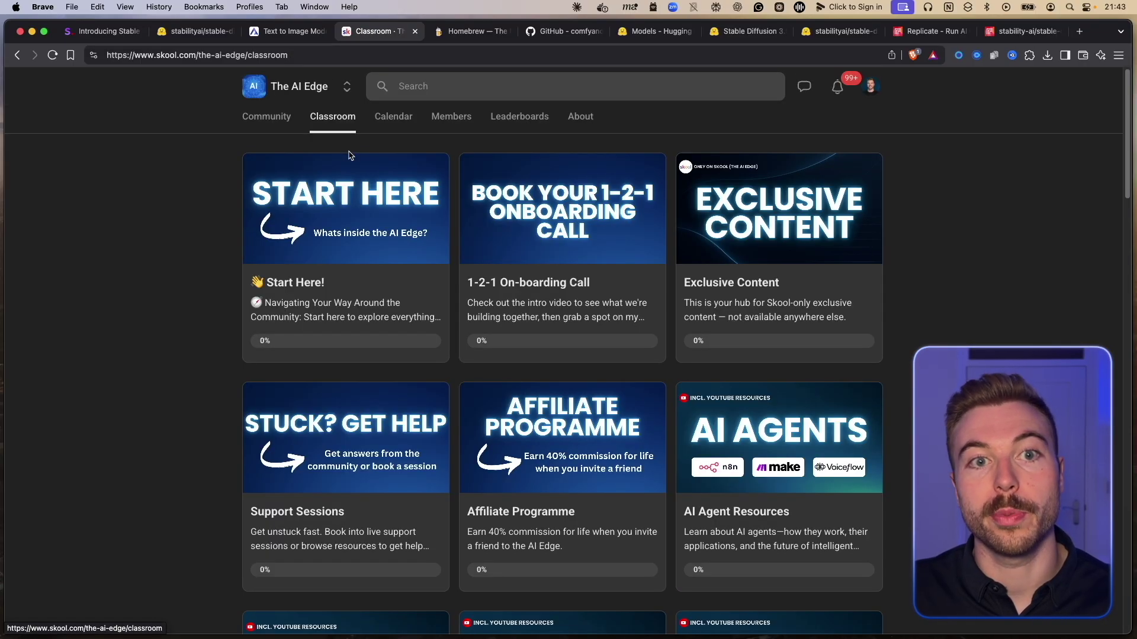
scroll(516, 363, "down", 6)
scroll(515, 362, "down", 10)
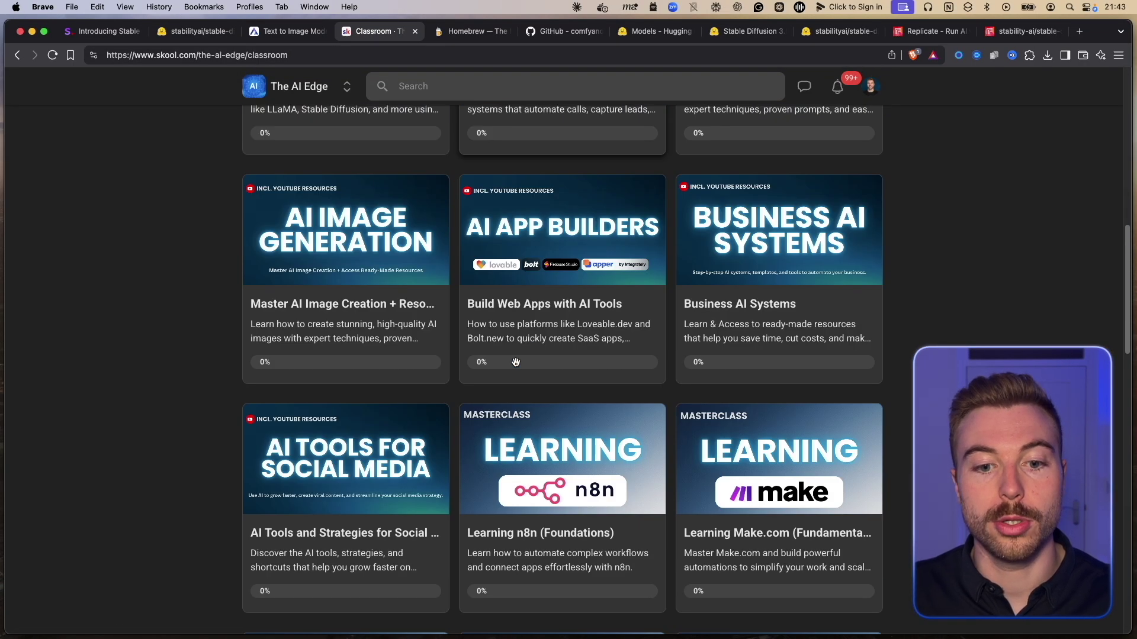
left_click(547, 419)
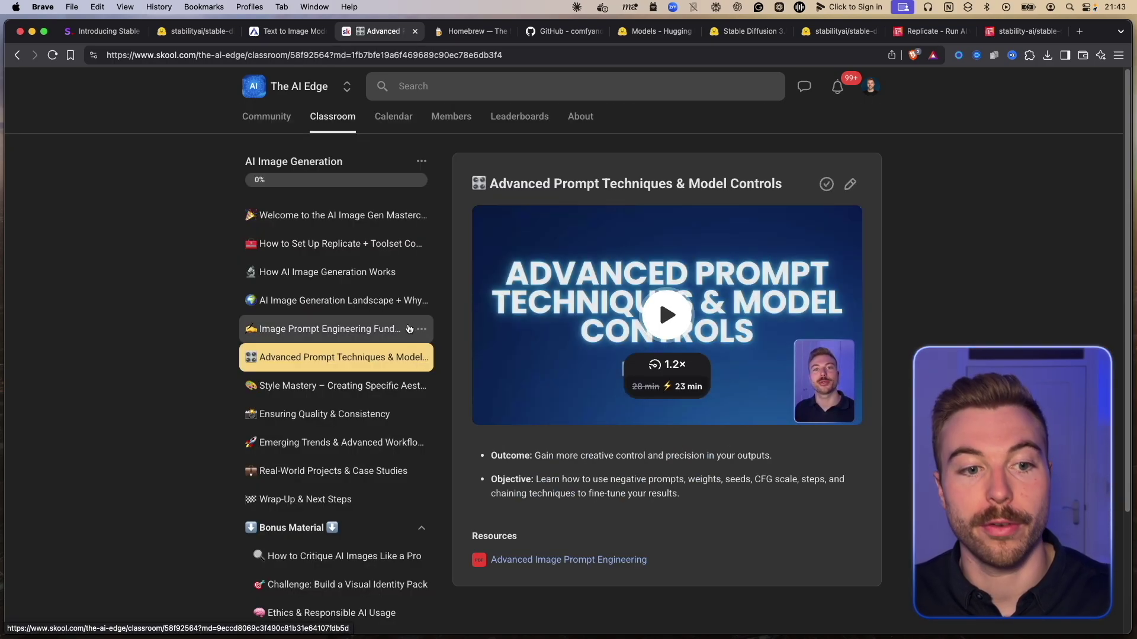
left_click(364, 330)
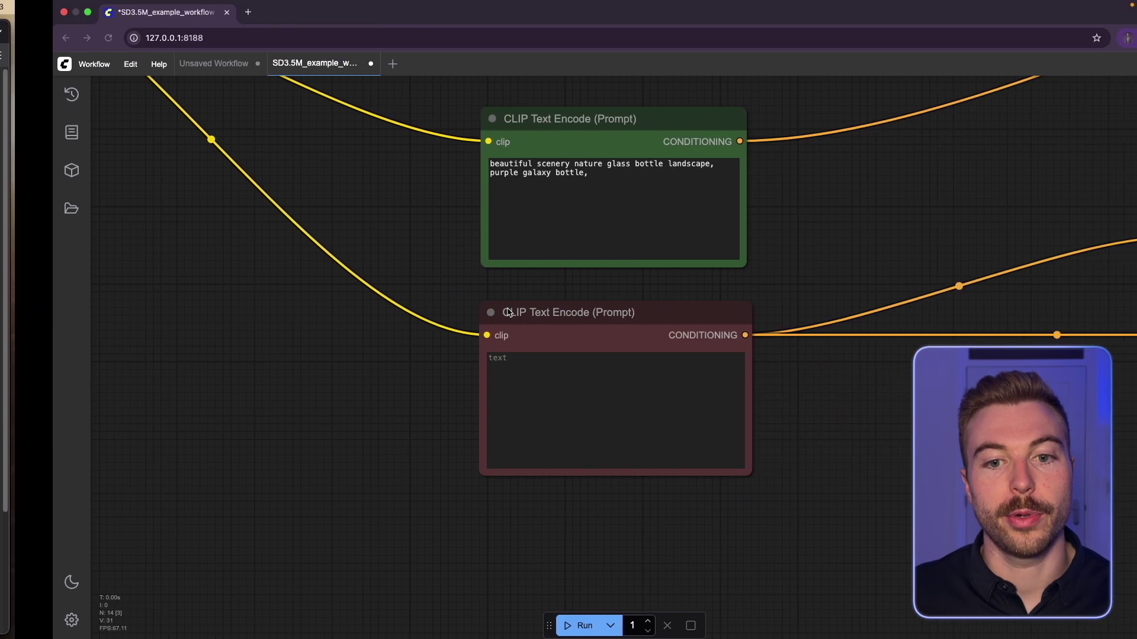
Step: Examine the ConditioningZeroOut, ConditioningSetTimestepRange and Conditioning (Combine) nodes and the KSampler's seed, steps, cfg, sampler and scheduler settings
scroll(763, 471, "down", 4)
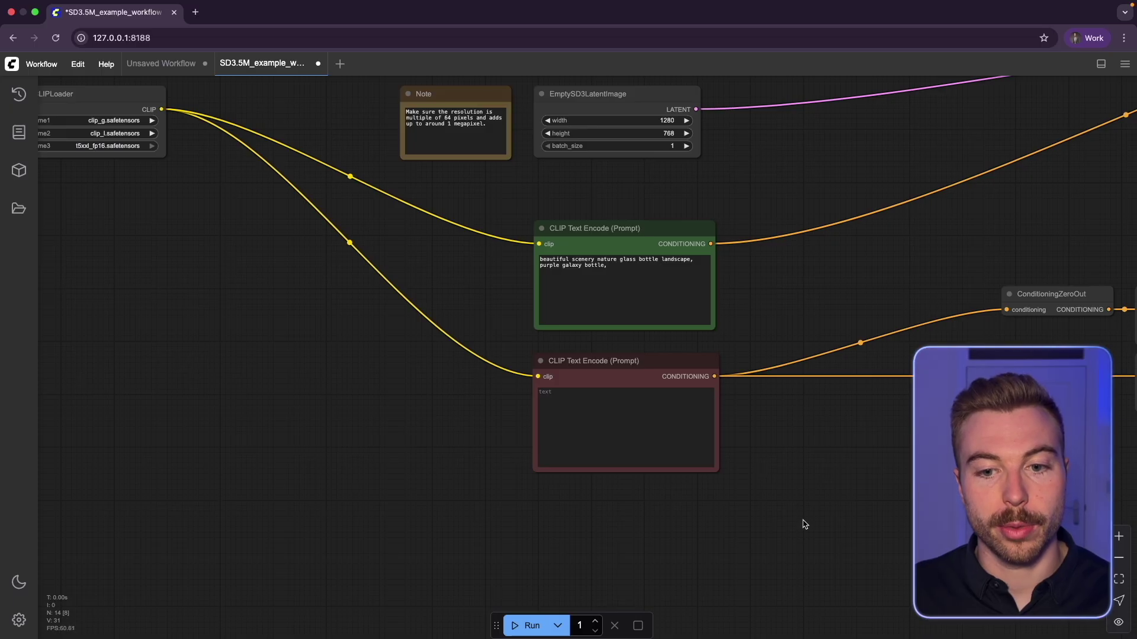
left_click_drag(804, 522, 477, 503)
left_click_drag(840, 421, 606, 441)
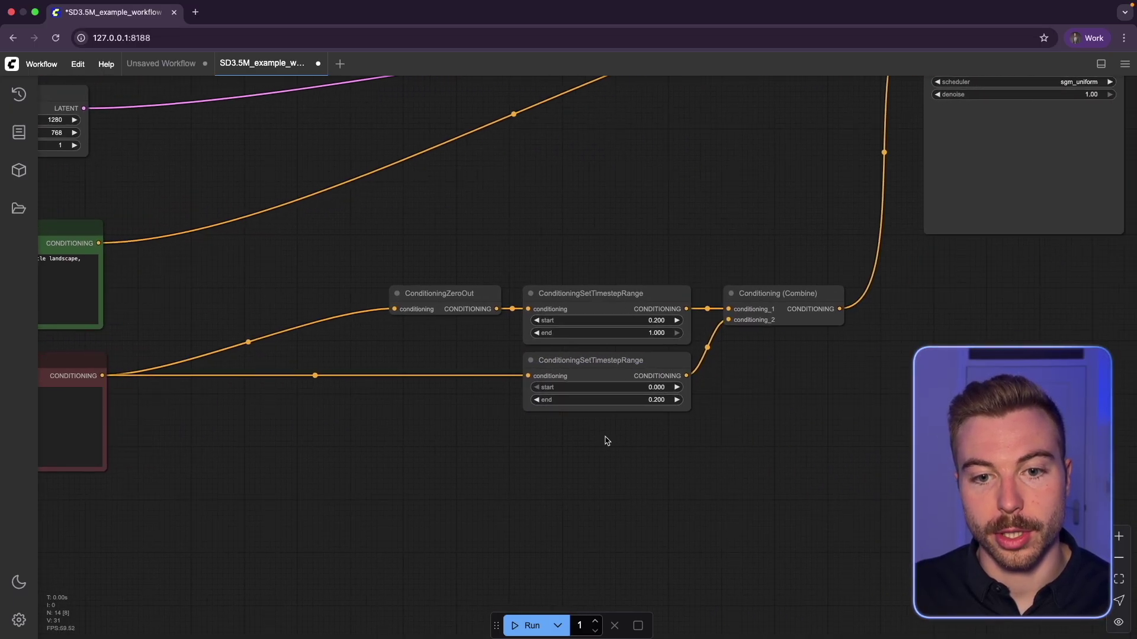
scroll(852, 468, "right", 3)
scroll(853, 468, "right", 10)
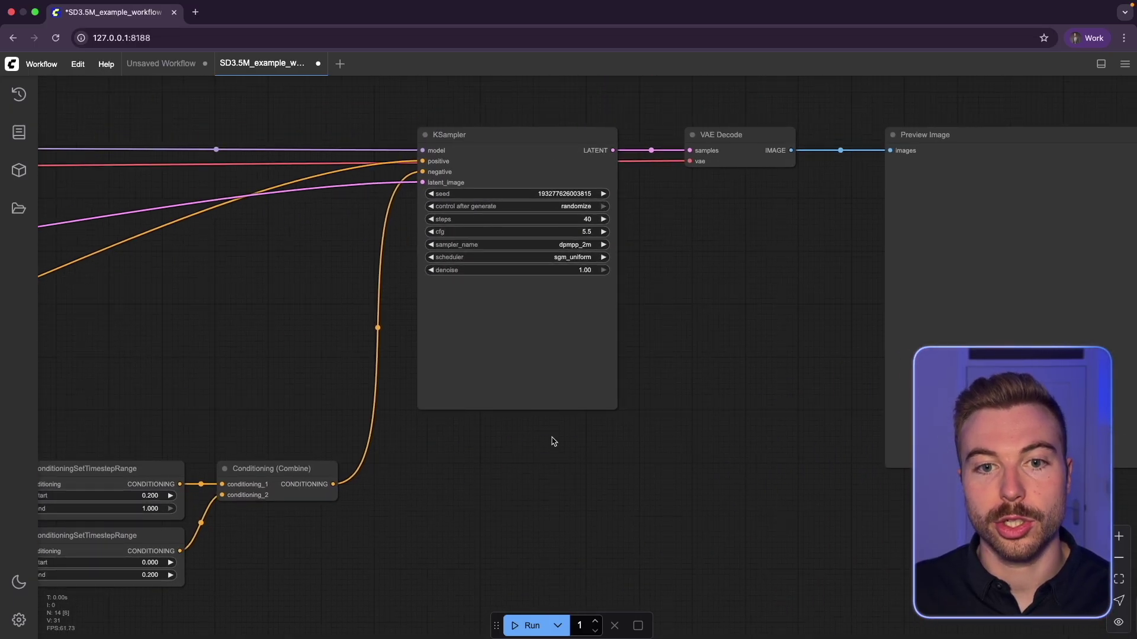
scroll(552, 441, "up", 8)
scroll(711, 414, "down", 2)
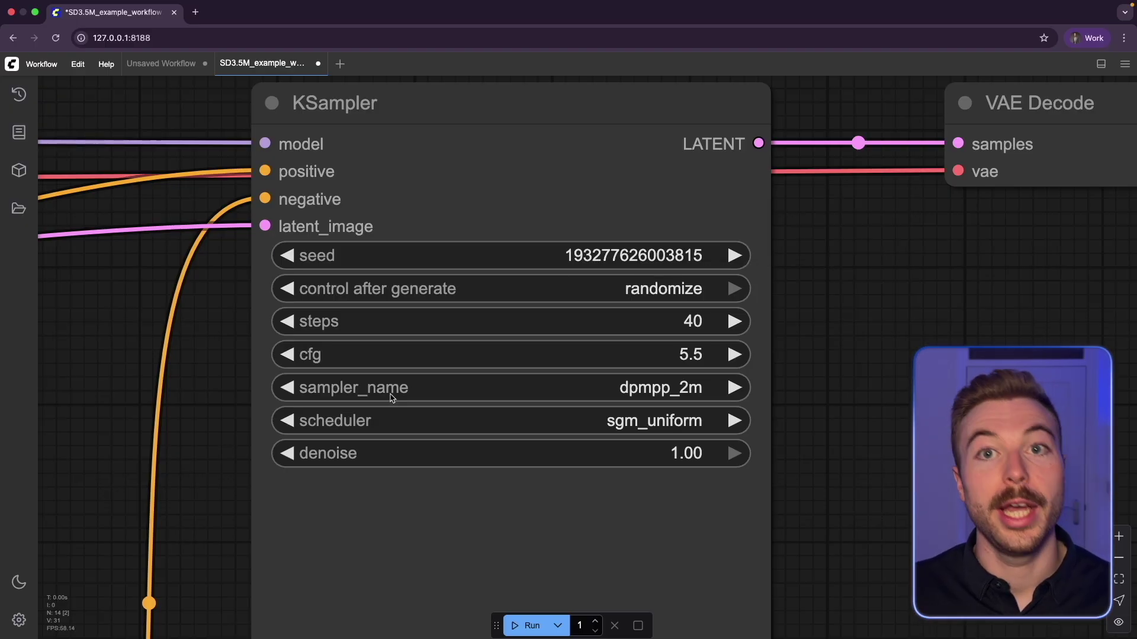
scroll(403, 398, "down", 5)
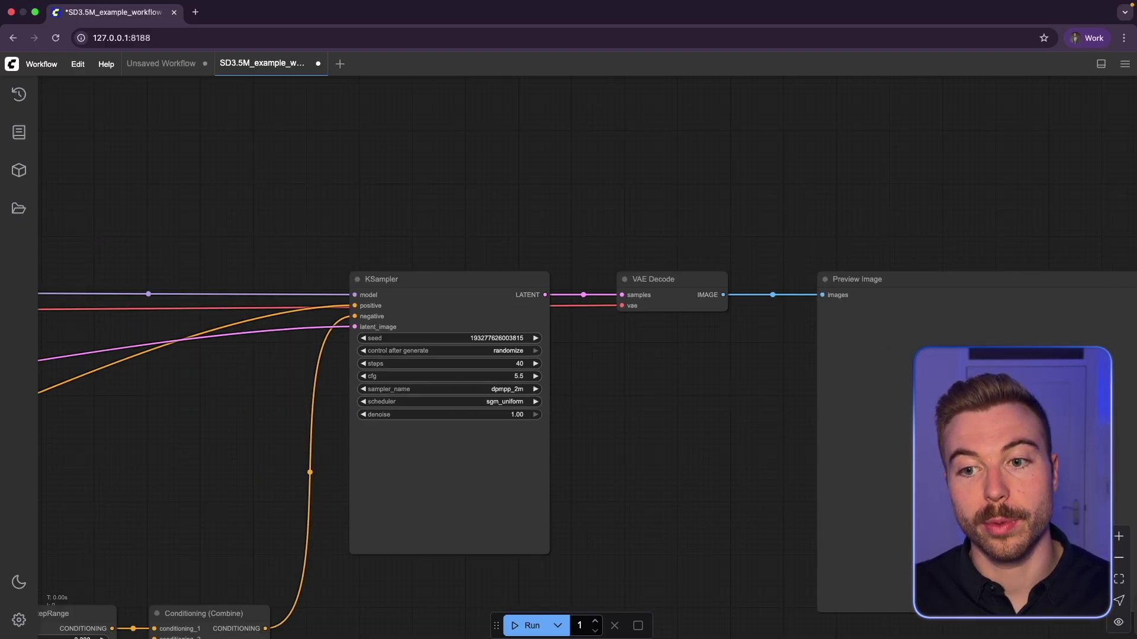
Step: Replace the positive CLIP Text Encode prompt with "A detailed cyberpunk city skyline at night, glowing neon signs, flying cars, atmospheric lighting, cinematic and photorealistic"
scroll(498, 552, "left", 10)
scroll(756, 317, "left", 10)
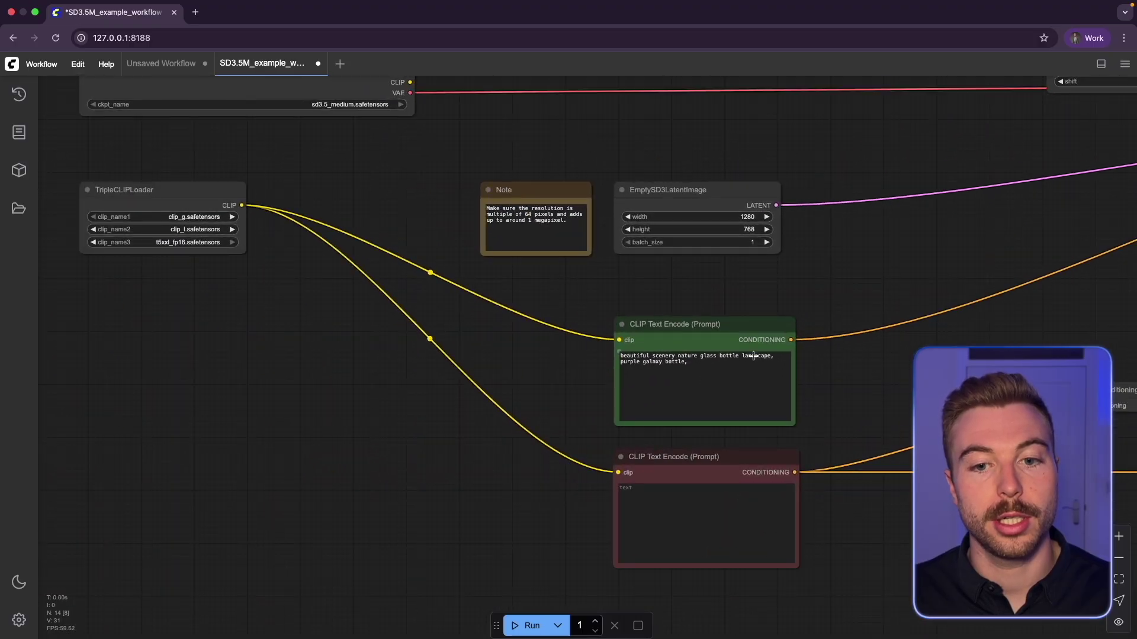
scroll(695, 390, "up", 5)
left_click(686, 346)
key("ctrl+a")
type("A detailed cyberpunk city skyline at night, glowing neon signs, flying cars, atmospheric lighting, cinematic and photorealistic")
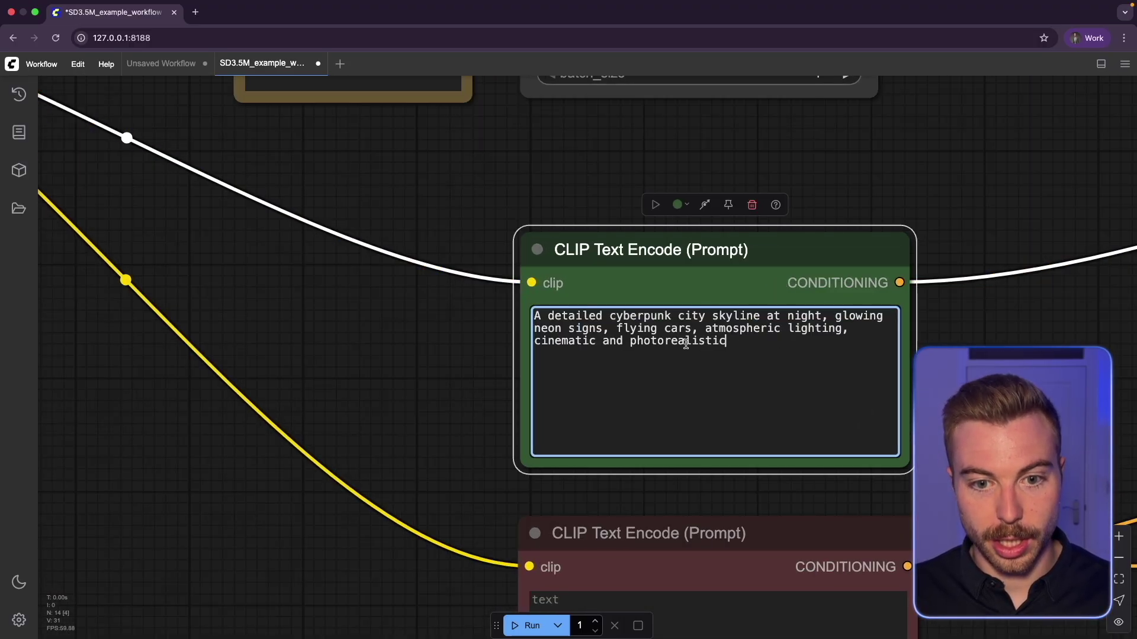
left_click(411, 355)
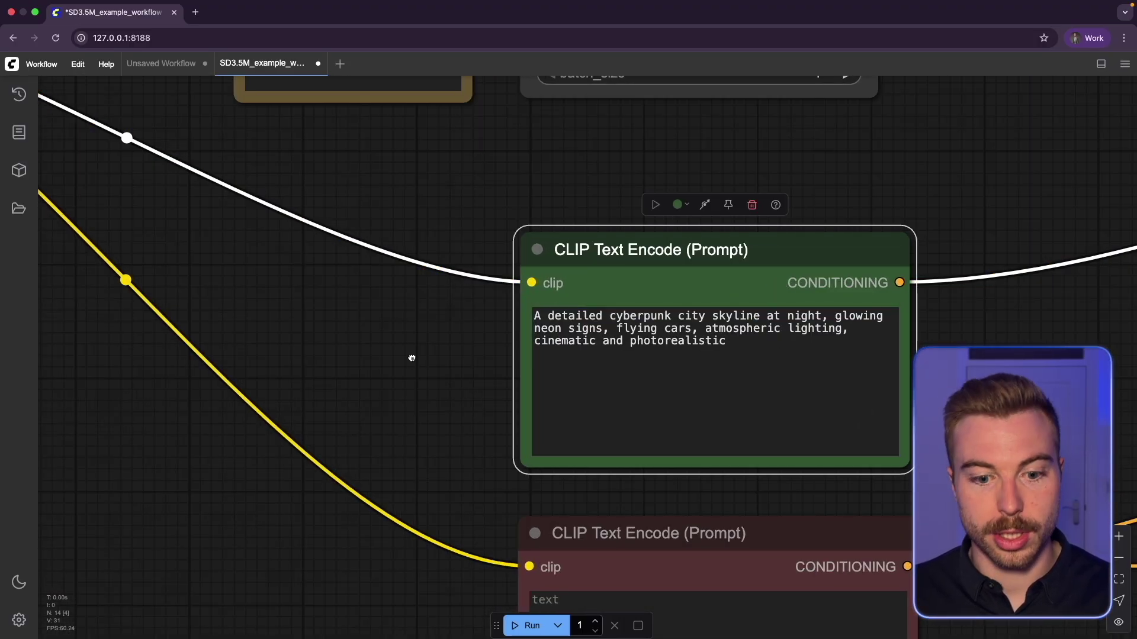
Step: Run the SD3.5M example workflow once to generate an image from the cyberpunk prompt
left_click(562, 627)
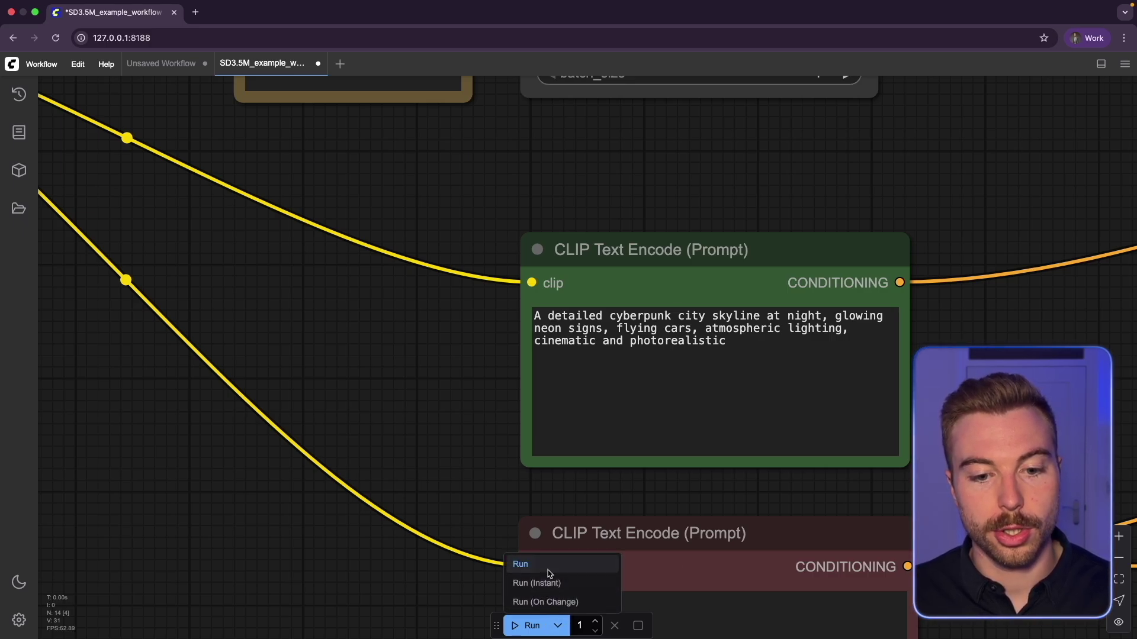
left_click(424, 477)
scroll(424, 477, "down", 5)
left_click_drag(317, 513, 619, 529)
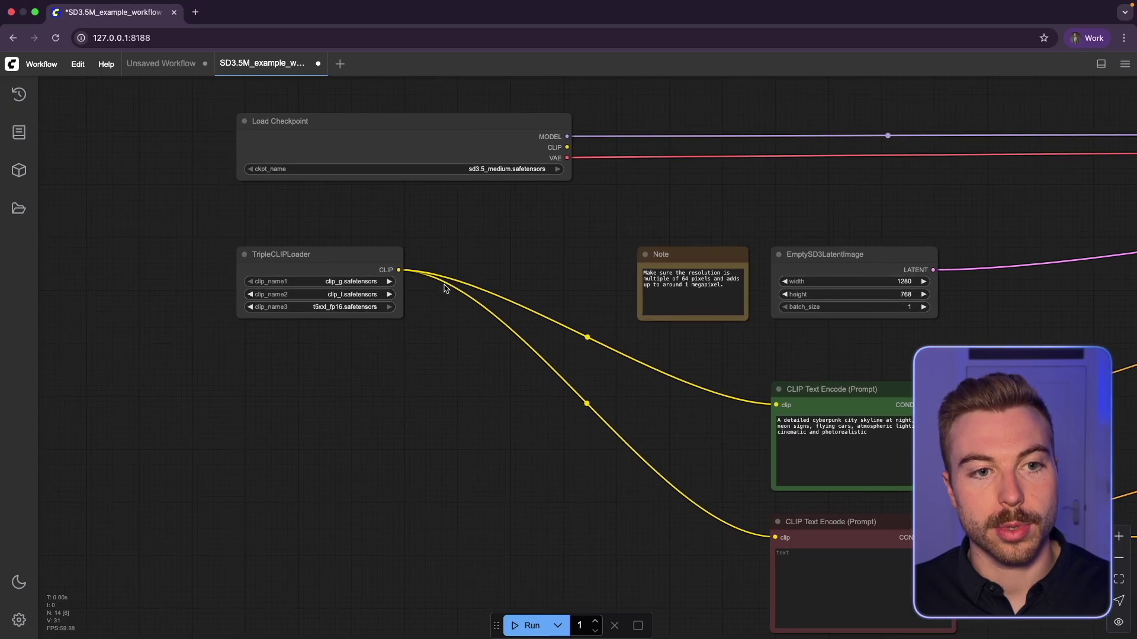
left_click(521, 626)
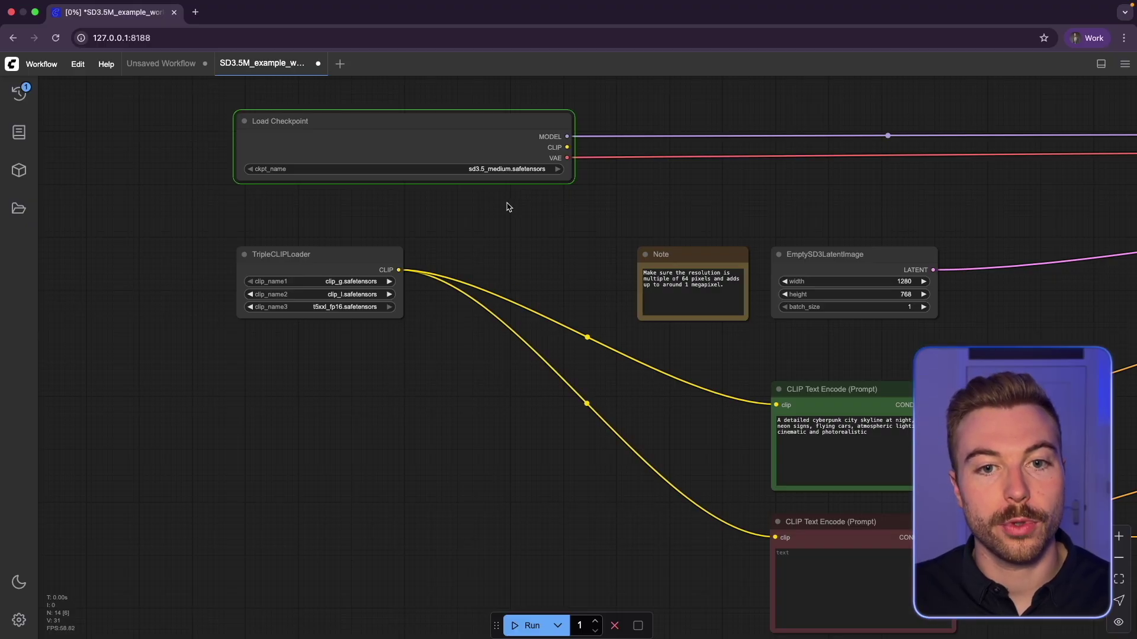
Step: Follow the workflow's execution from Load Checkpoint and TripleCLIPLoader through the conditioning nodes to KSampler, VAE Decode and Preview Image
scroll(507, 207, "down", 3)
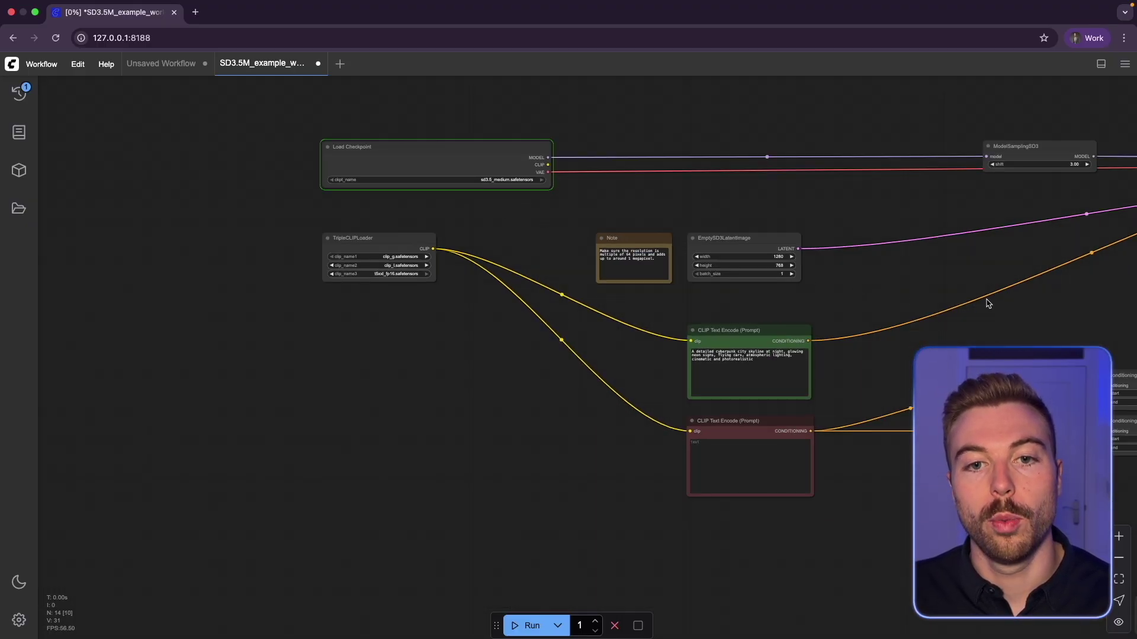
left_click_drag(988, 304, 807, 282)
left_click_drag(912, 284, 822, 270)
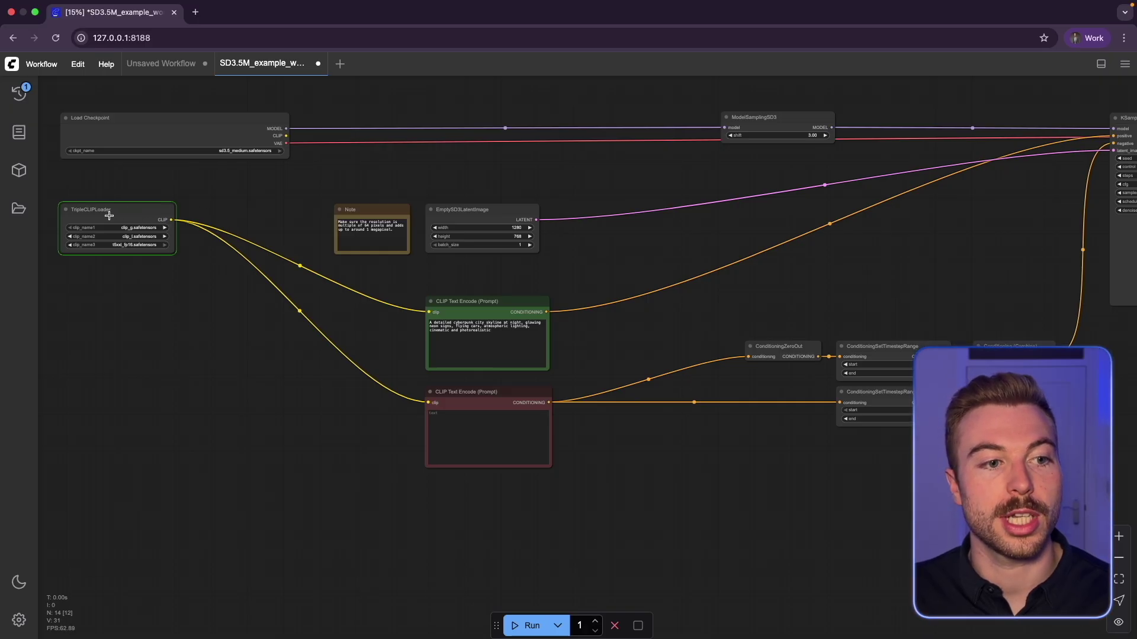
scroll(109, 215, "up", 14)
scroll(109, 216, "down", 14)
scroll(901, 317, "up", 1)
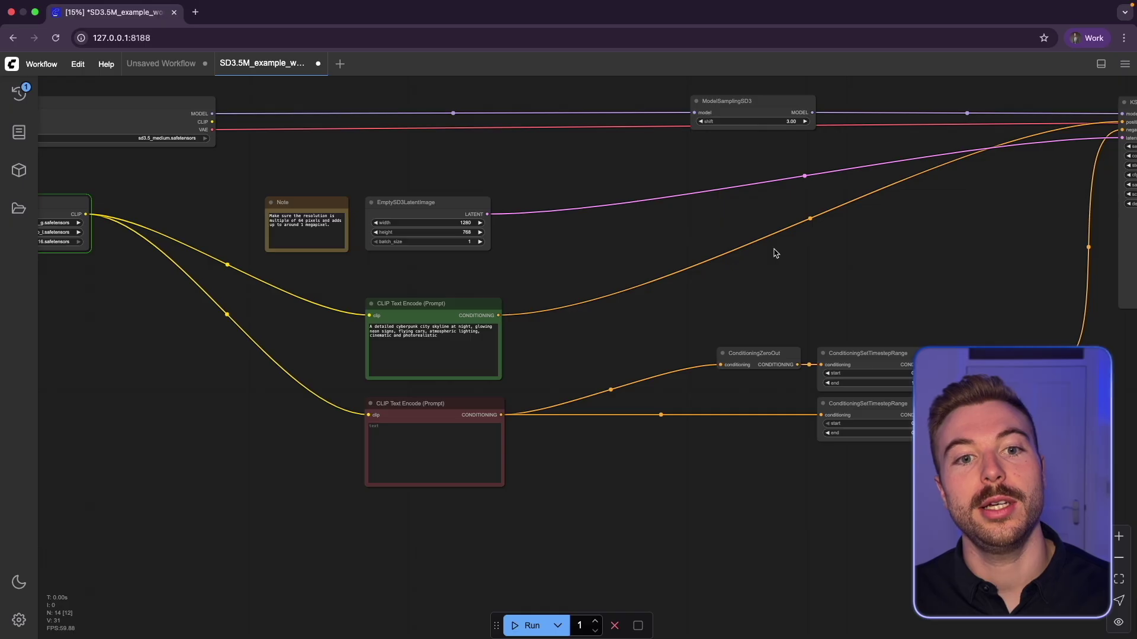
scroll(776, 253, "right", 5)
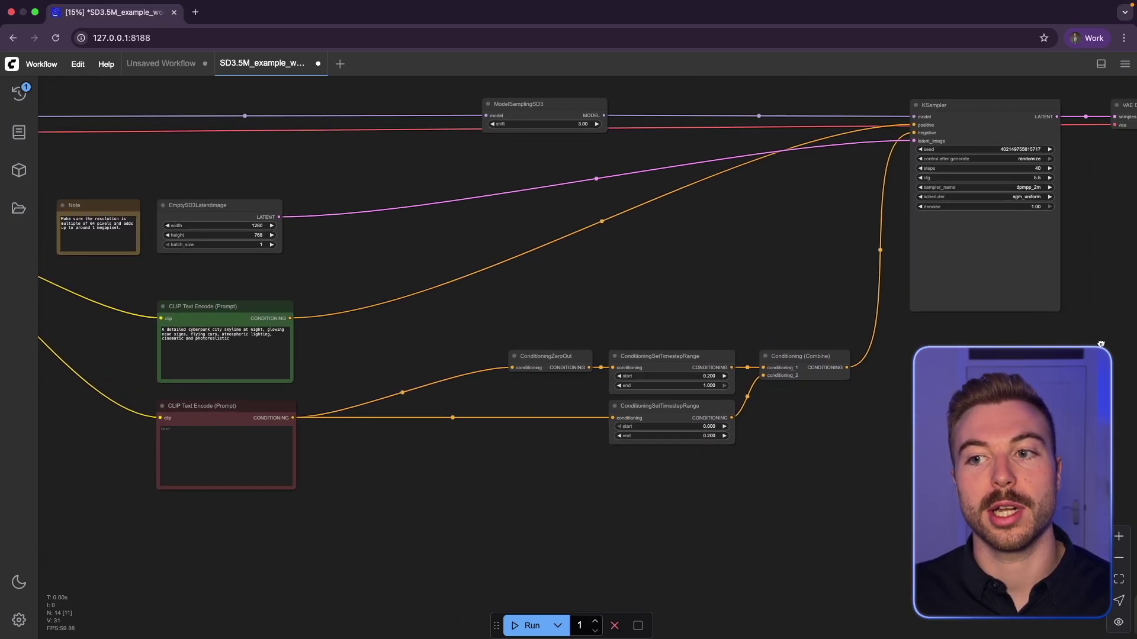
left_click_drag(1101, 344, 695, 379)
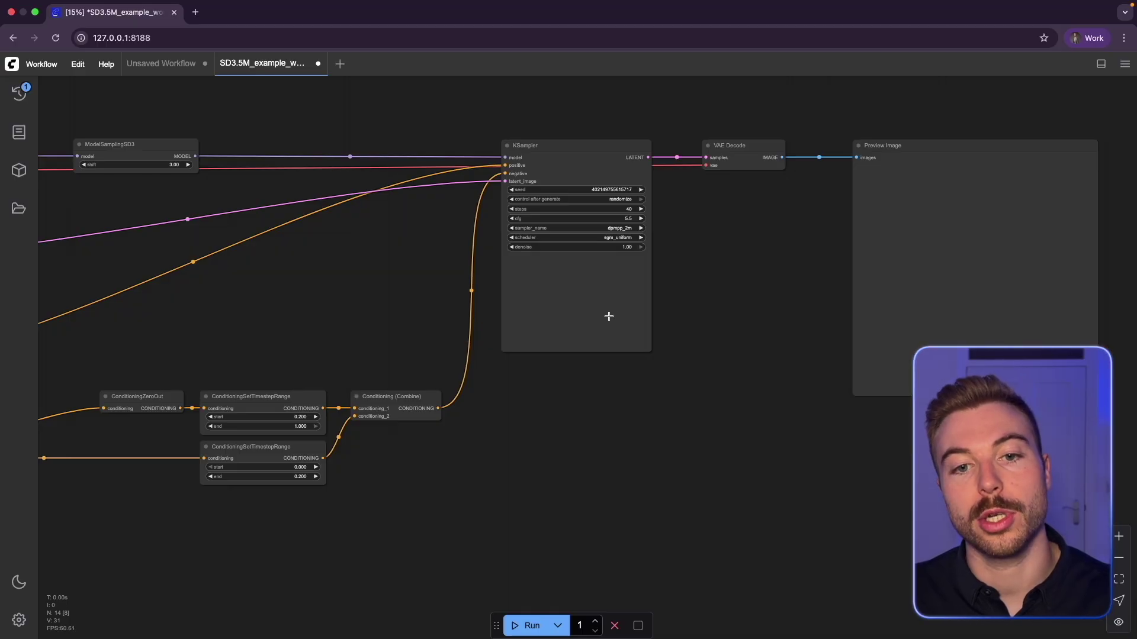
scroll(609, 316, "up", 3)
left_click_drag(609, 314, 596, 380)
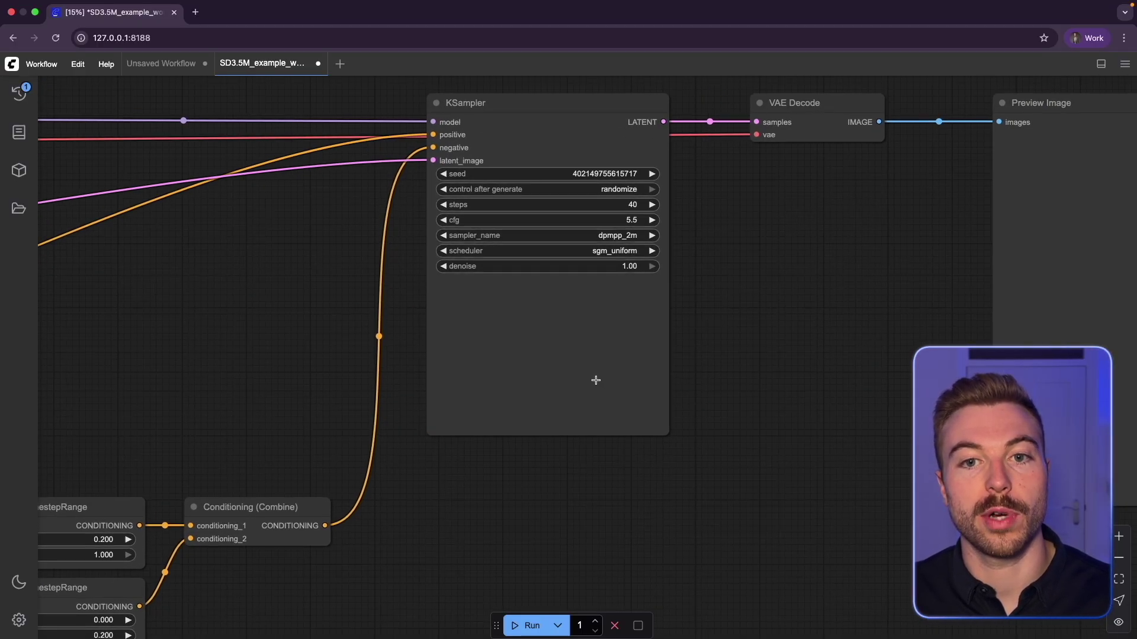
left_click_drag(991, 411, 644, 414)
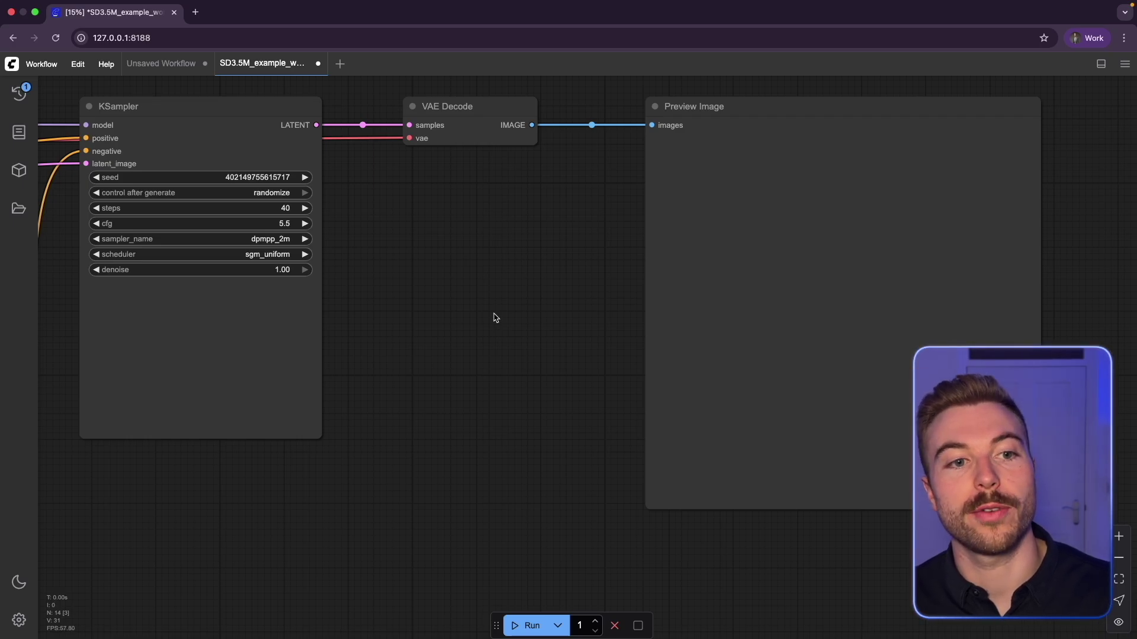
scroll(947, 271, "down", 5)
scroll(947, 272, "up", 6)
left_click_drag(947, 271, 773, 312)
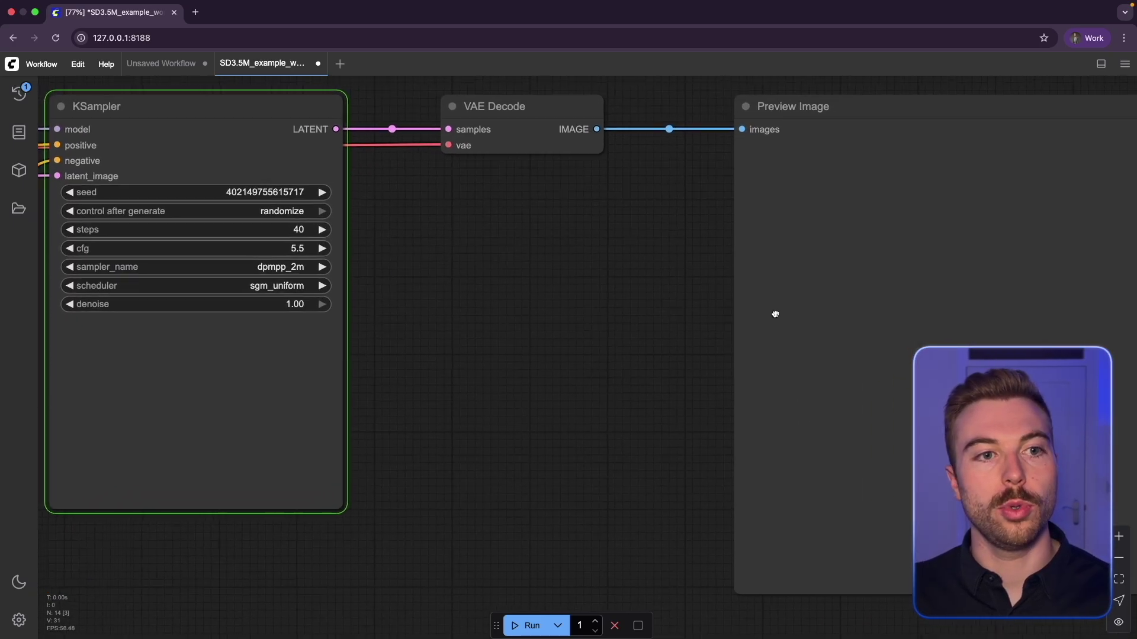
Step: Switch to Terminal and check the sampling progress of the running generation in the ComfyUI log
key("super+space")
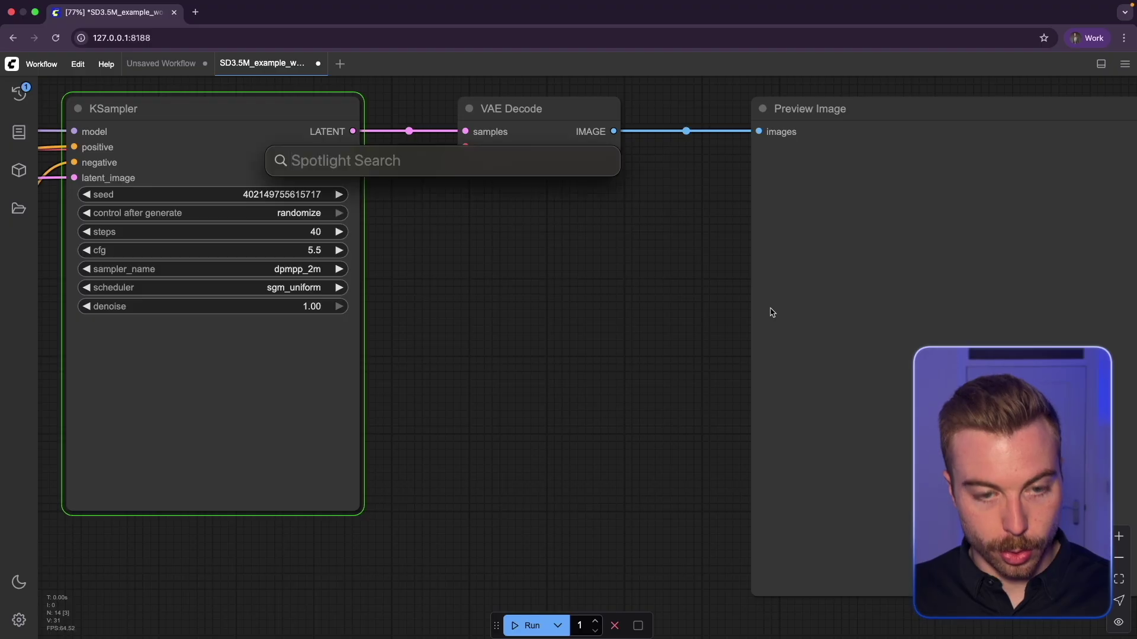
type("ter")
key("Return")
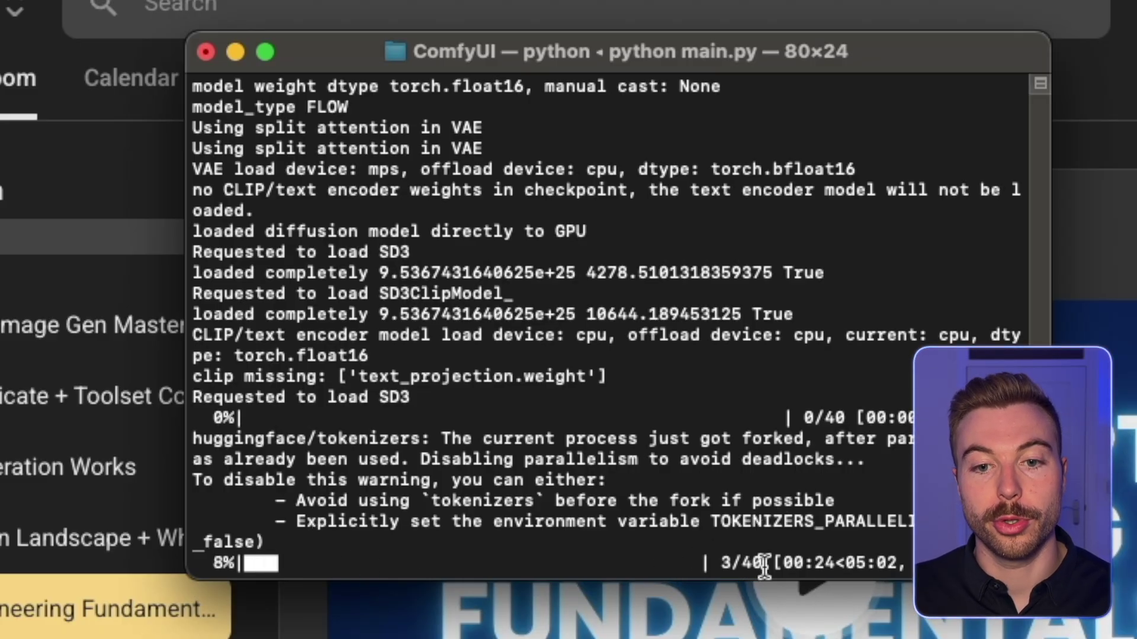
left_click_drag(762, 563, 715, 563)
left_click(741, 364)
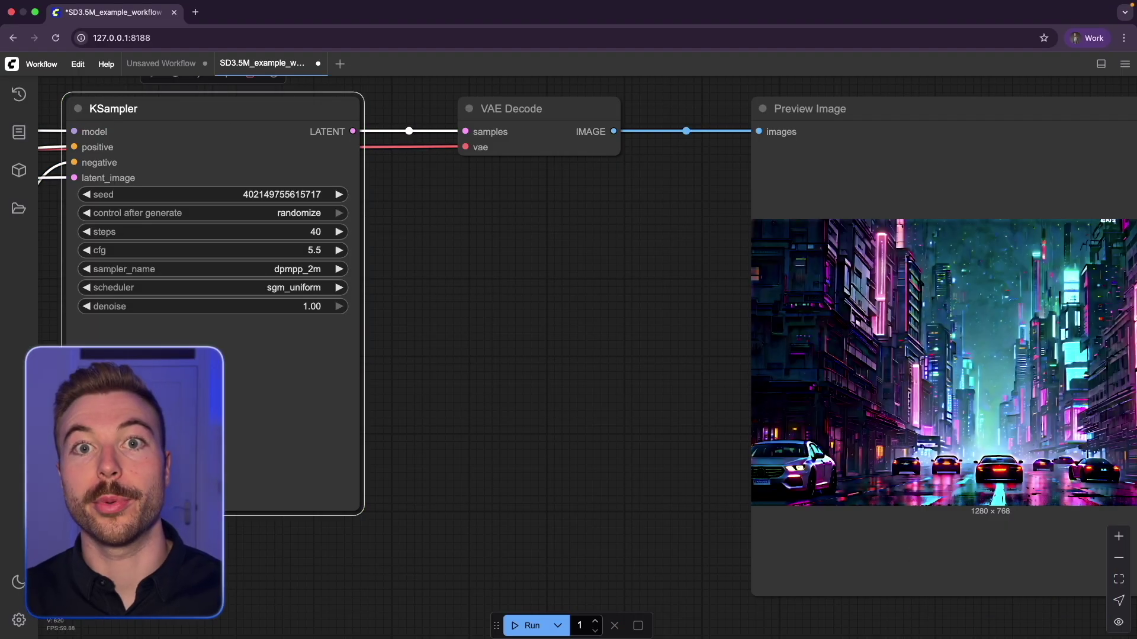
Step: Inspect the generated cyberpunk city in the Preview Image node up close, and check the KSampler's settings beside it
scroll(213, 422, "down", 5)
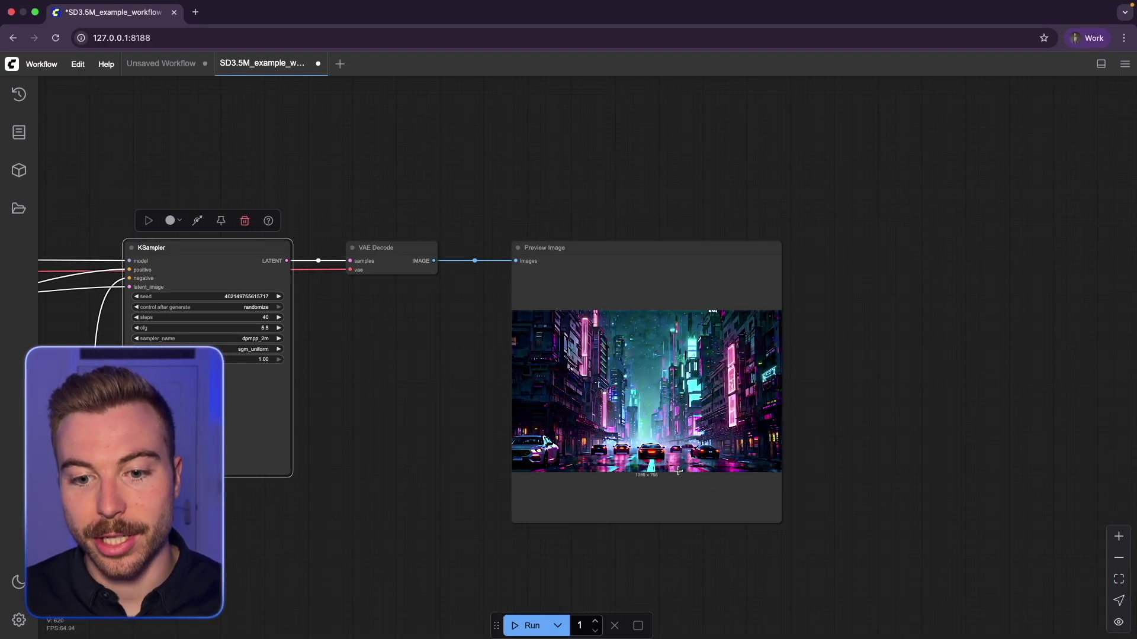
scroll(627, 397, "up", 10)
left_click_drag(635, 383, 623, 451)
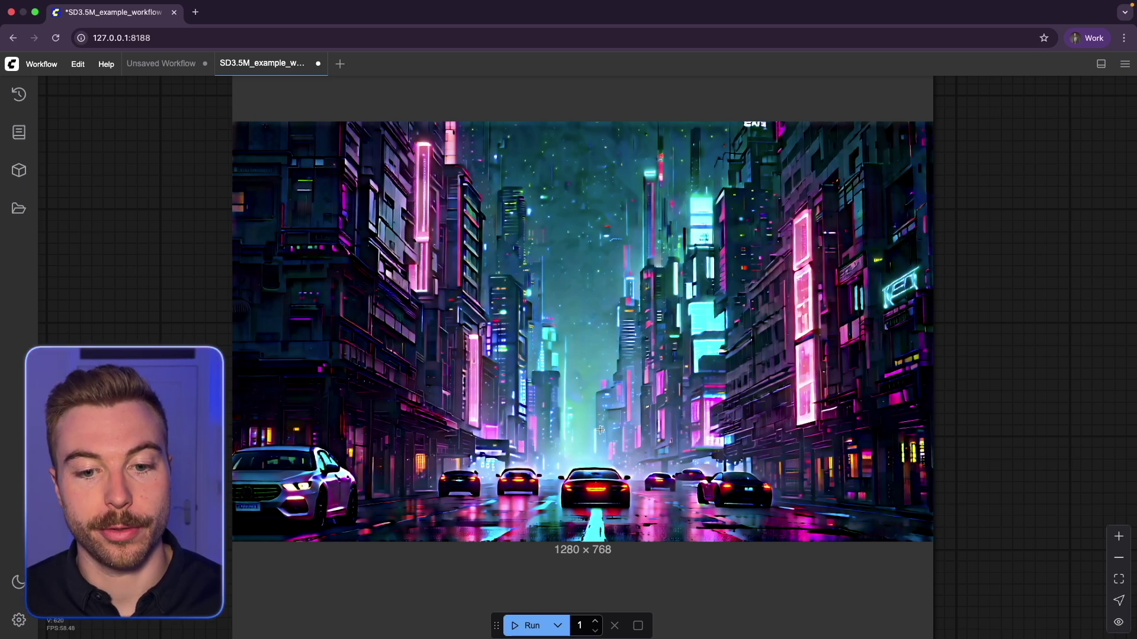
scroll(600, 430, "down", 5)
scroll(215, 283, "left", 5)
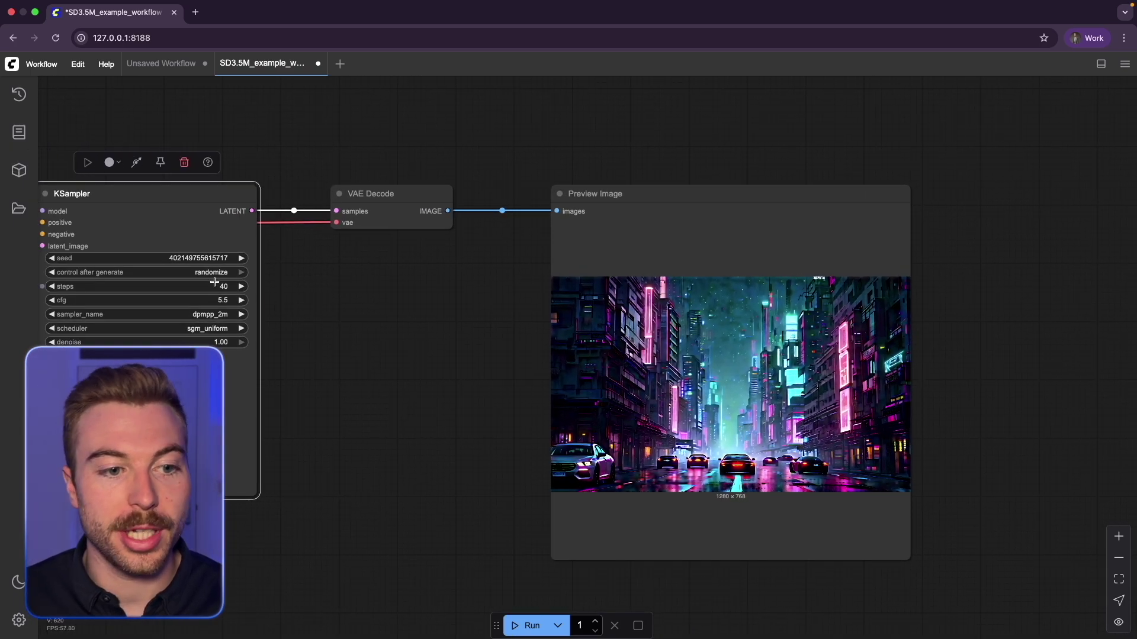
scroll(267, 286, "left", 3)
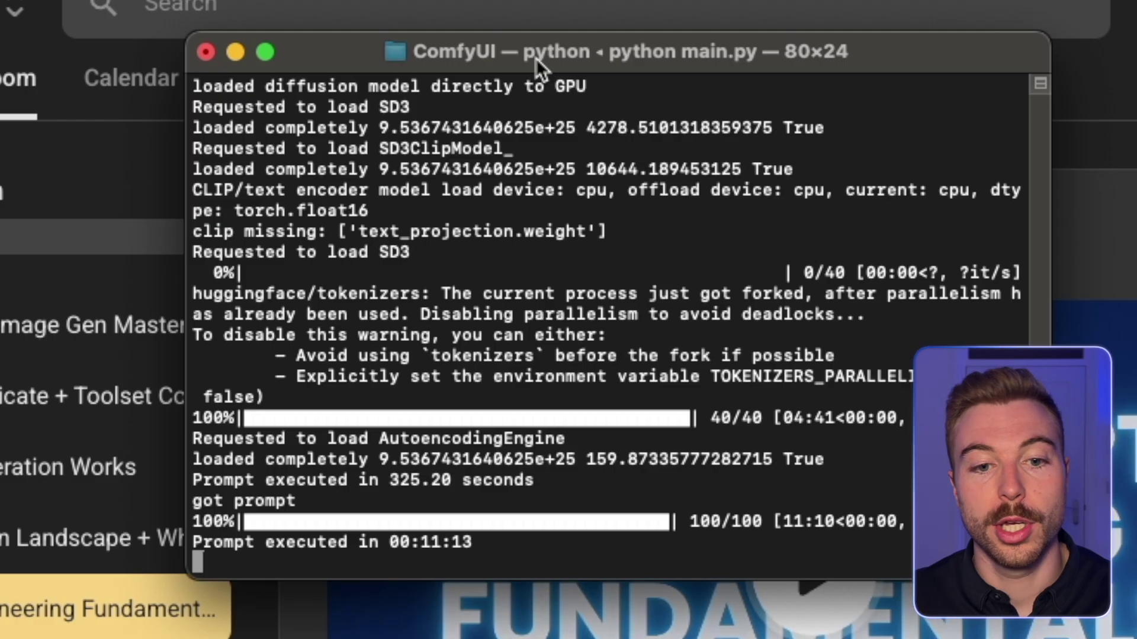
Step: Compare the execution times logged in Terminal for the two completed prompts
left_click_drag(472, 541, 373, 542)
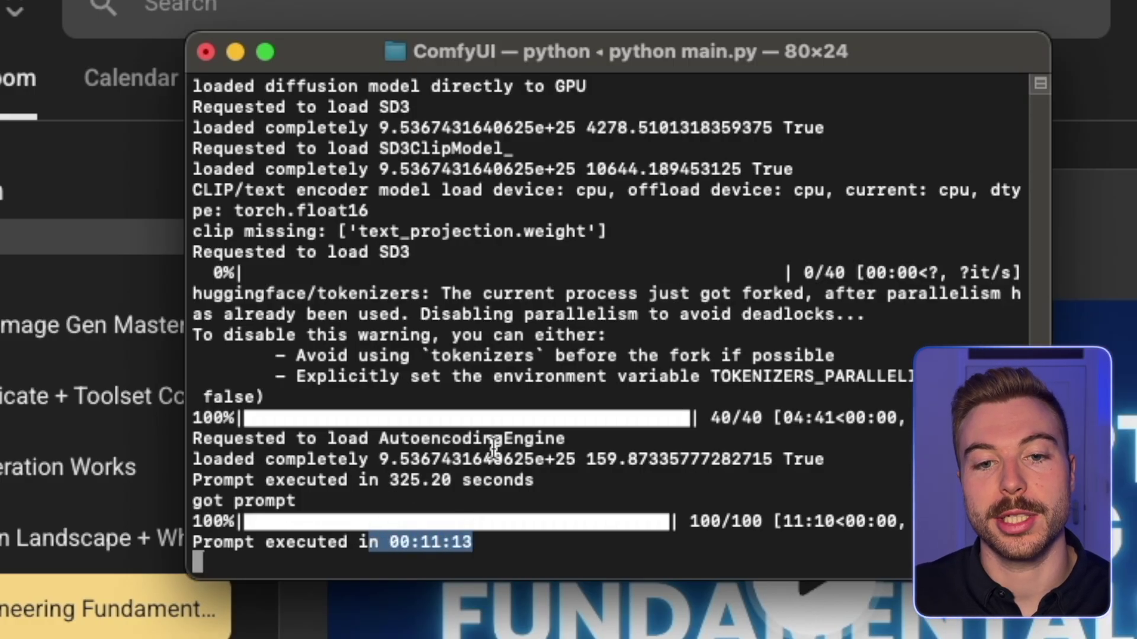
left_click_drag(560, 479, 401, 480)
double_click(437, 478)
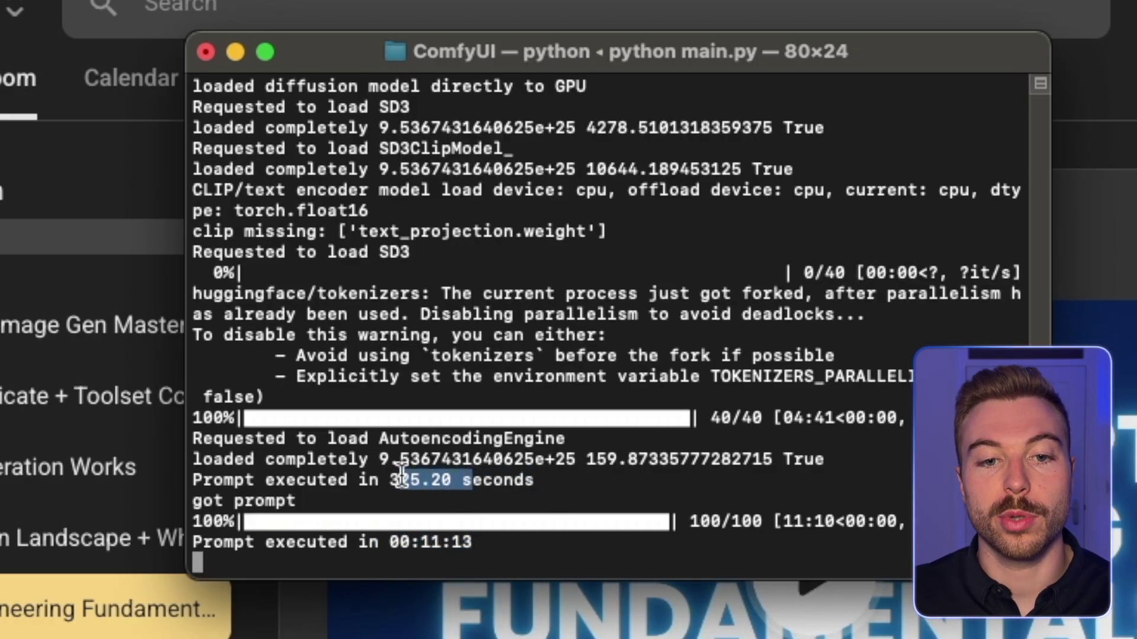
left_click(477, 490)
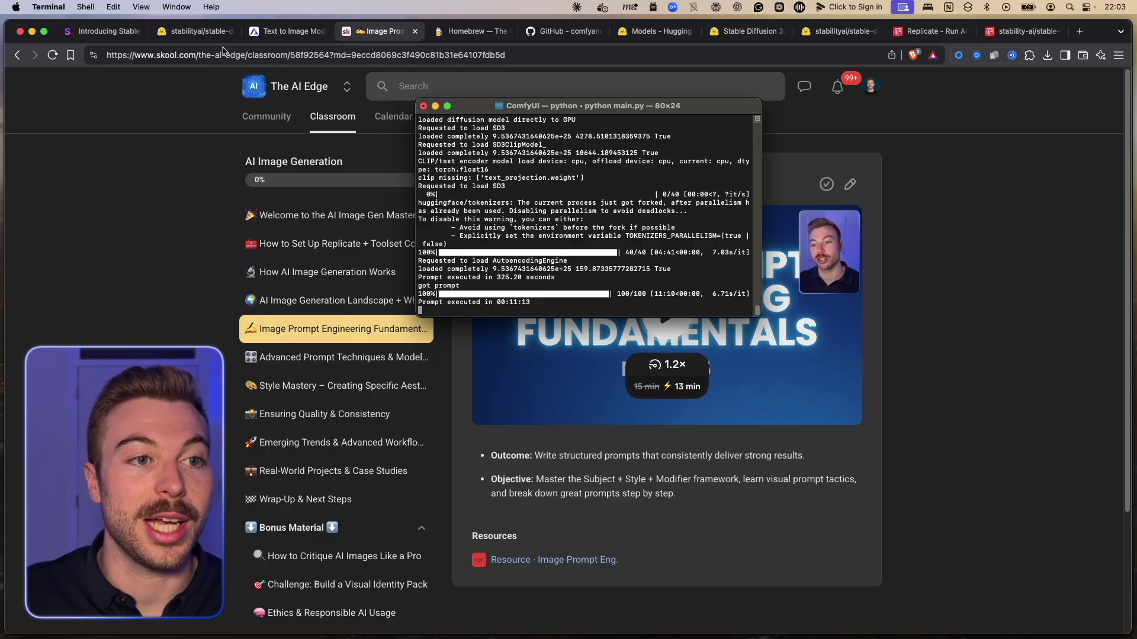
Step: Open the Hugging Face model library in Brave, filter it to Text-to-Image models and sort by Most downloads
left_click(194, 35)
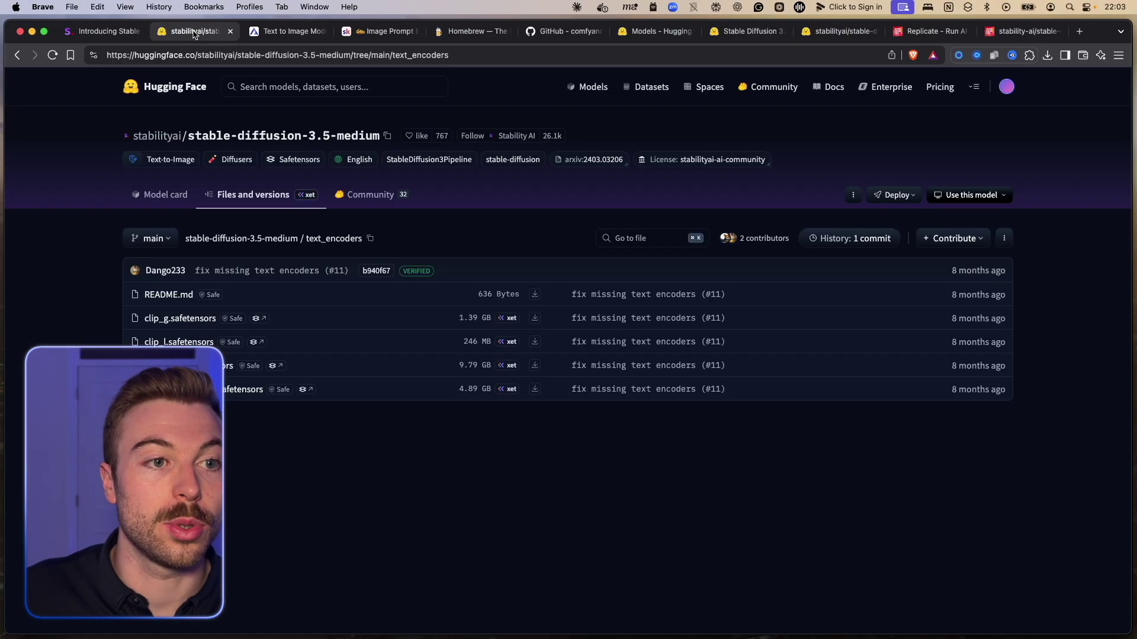
left_click(582, 93)
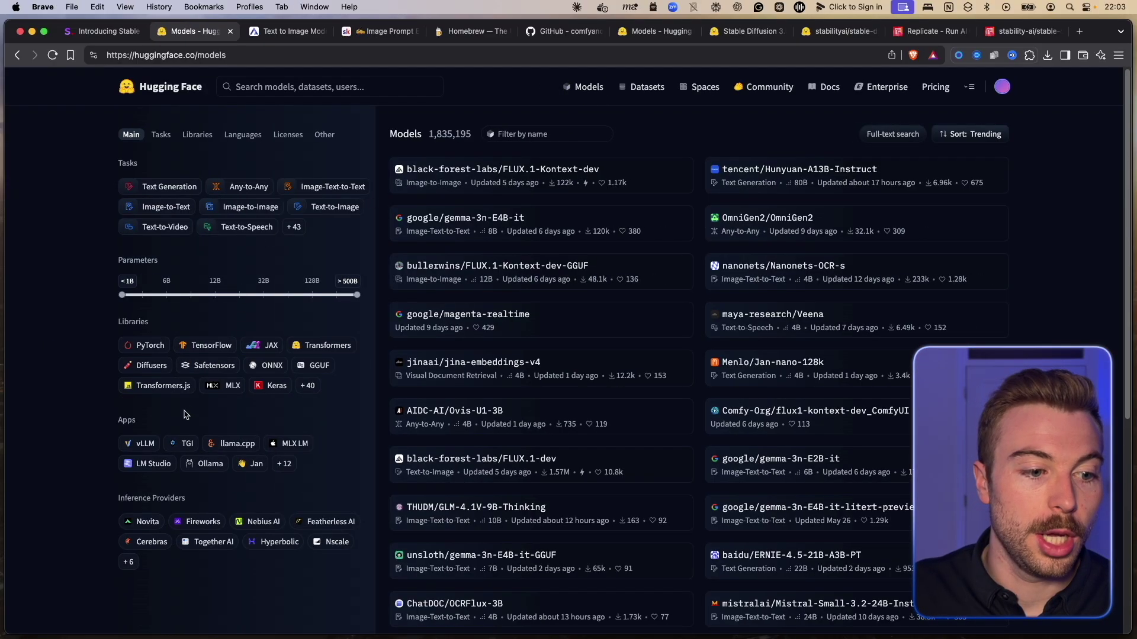
left_click(294, 227)
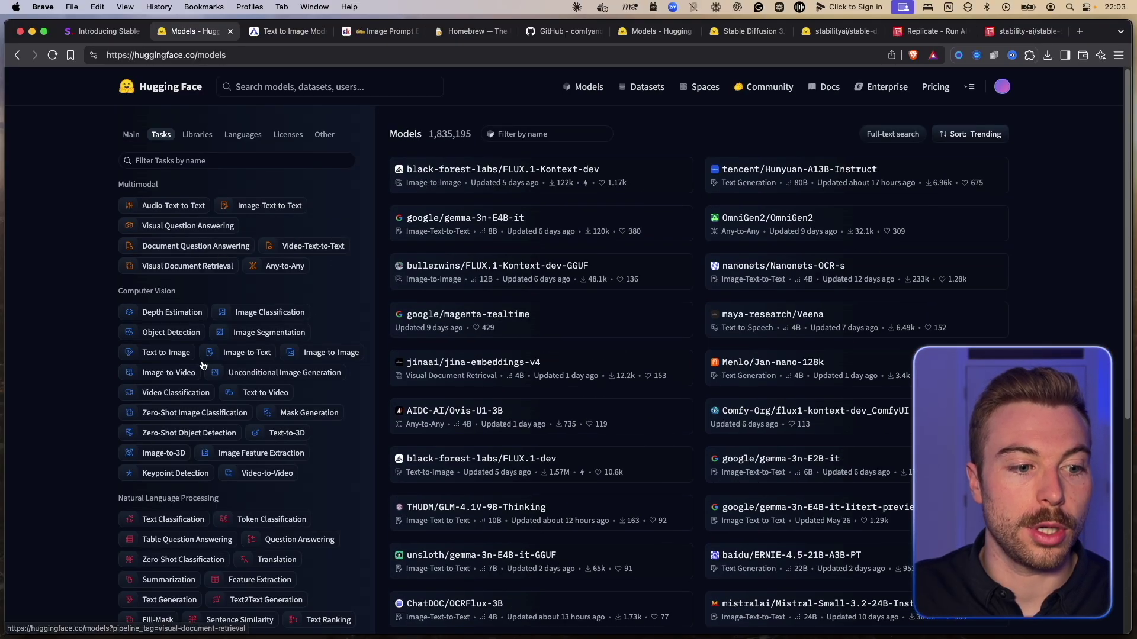
left_click(173, 357)
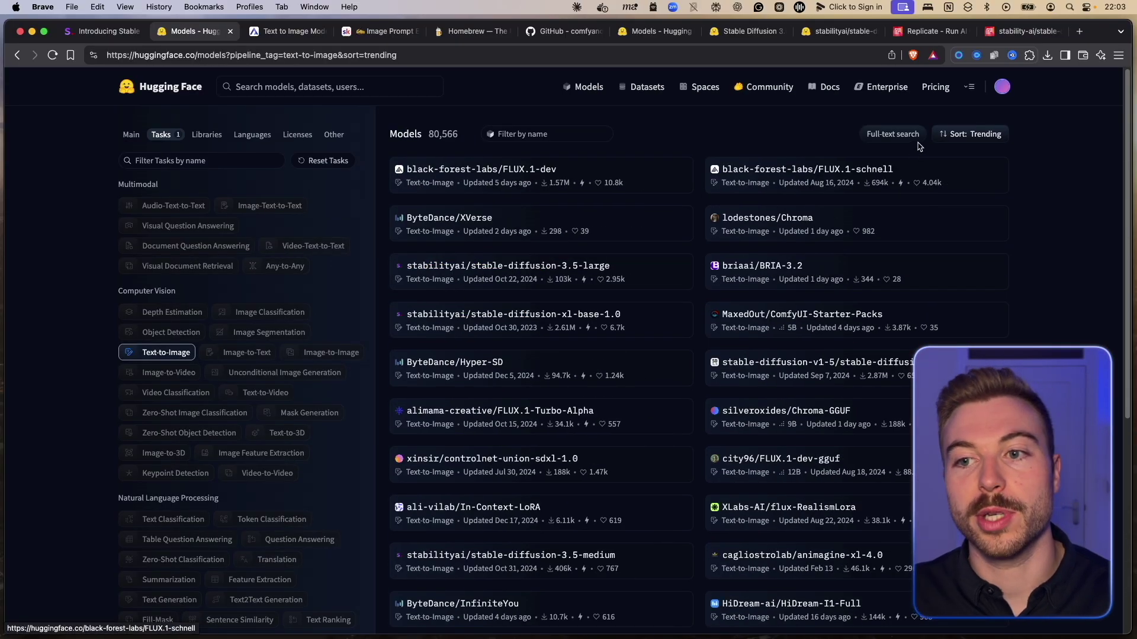
left_click(947, 138)
left_click(971, 193)
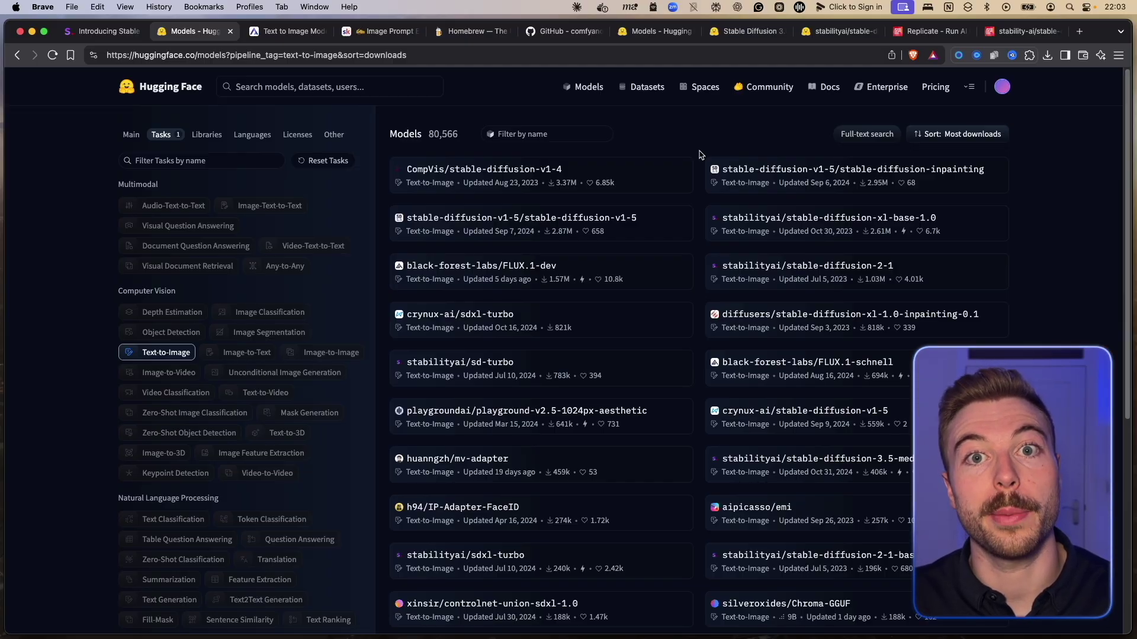
Step: Switch to the open Replicate model page and go to the site's collection of image models
left_click(991, 33)
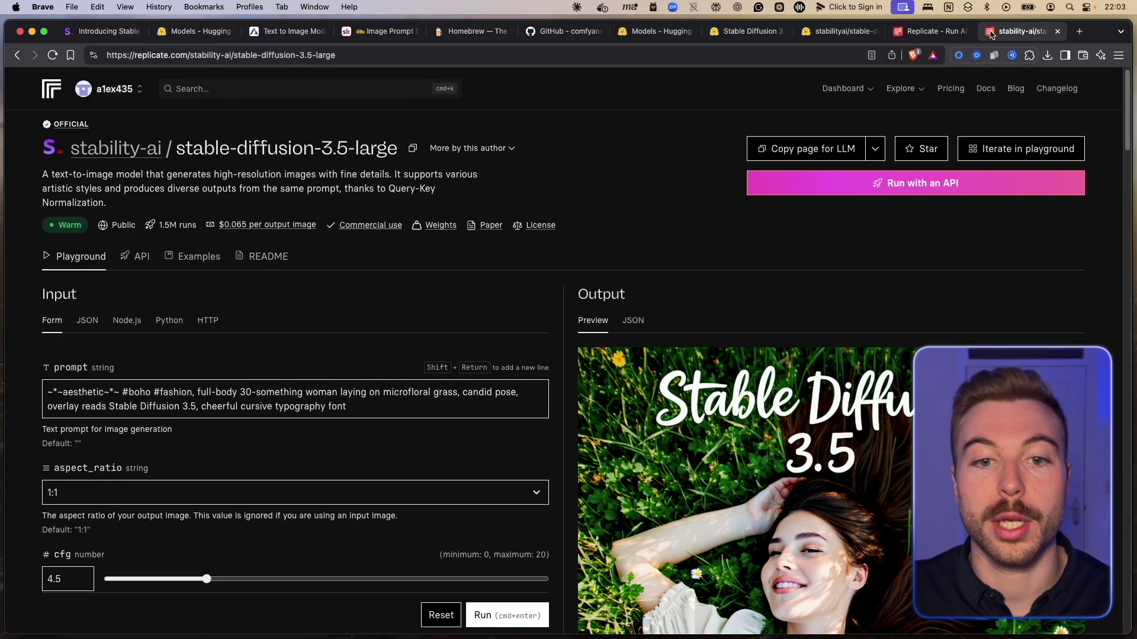
mouse_move(901, 89)
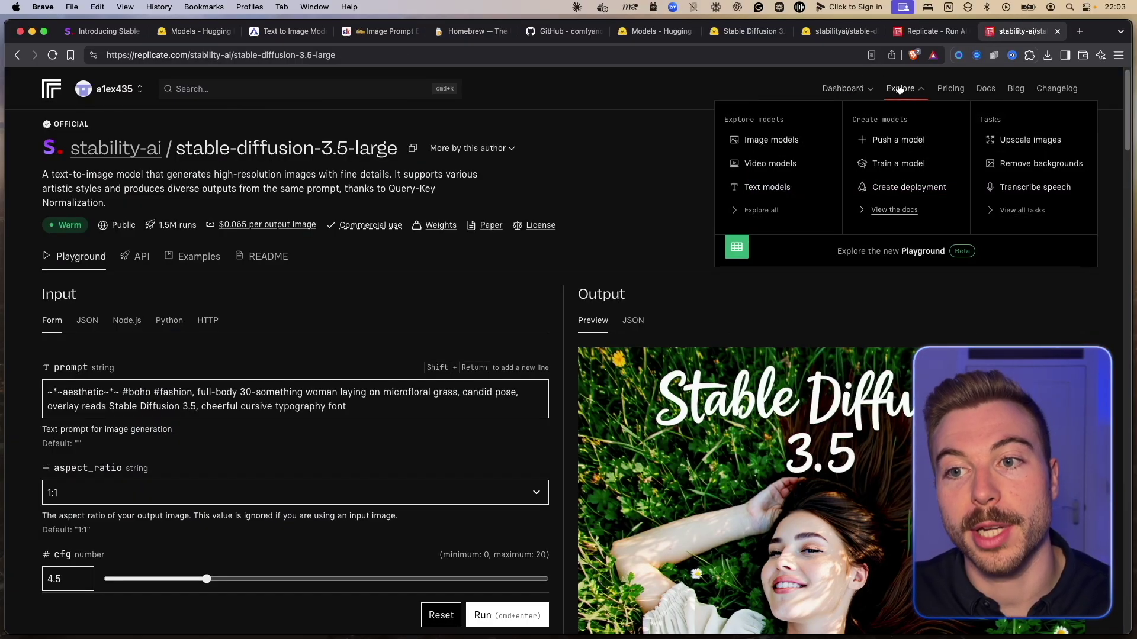
left_click(770, 142)
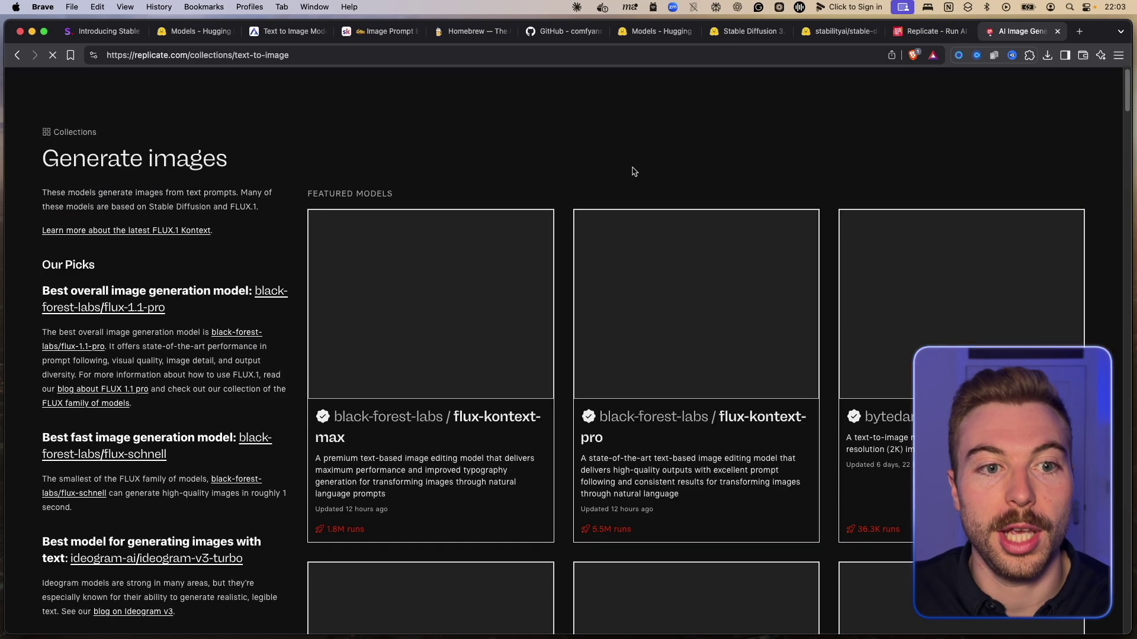
Step: Browse the featured image generation models and open the black-forest-labs/flux-dev model page
scroll(592, 195, "down", 2)
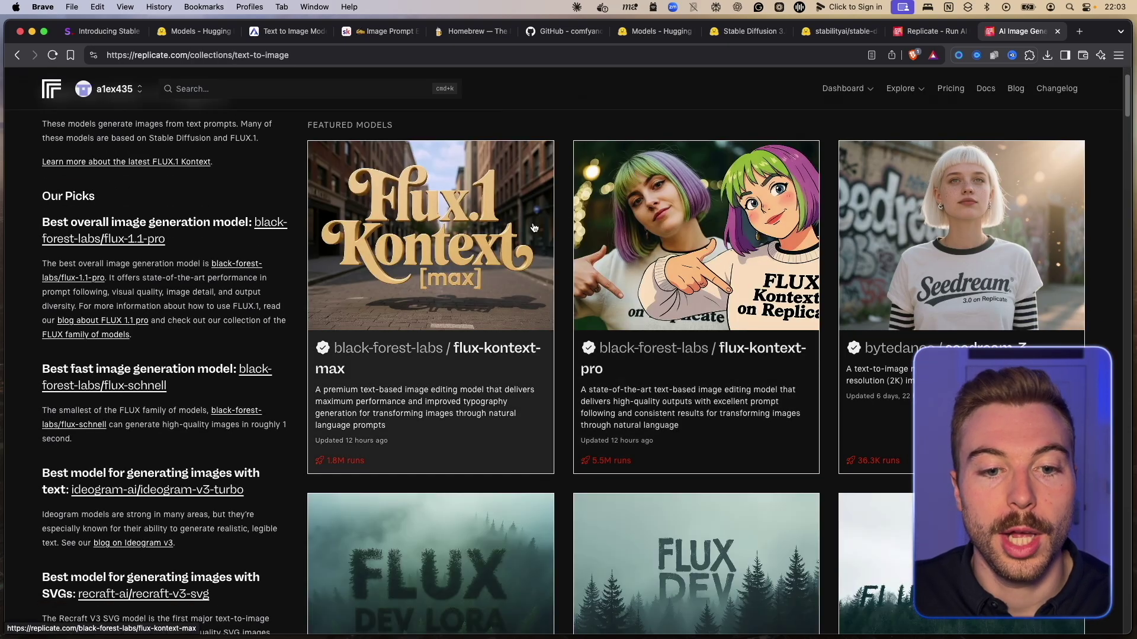
scroll(540, 241, "down", 4)
scroll(674, 330, "down", 2)
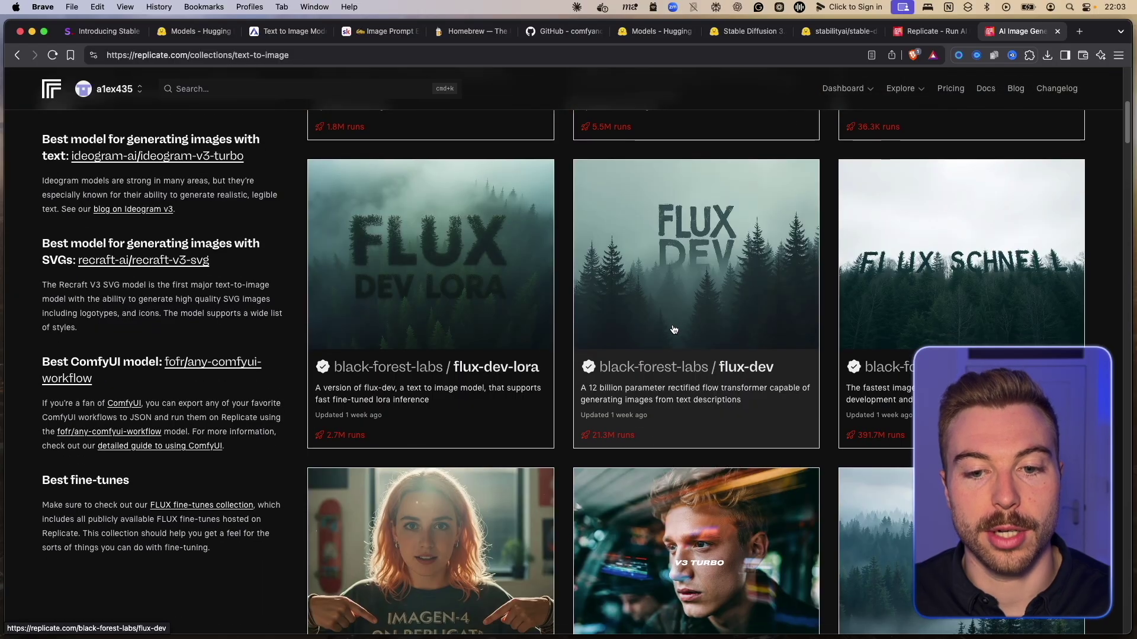
left_click(667, 297)
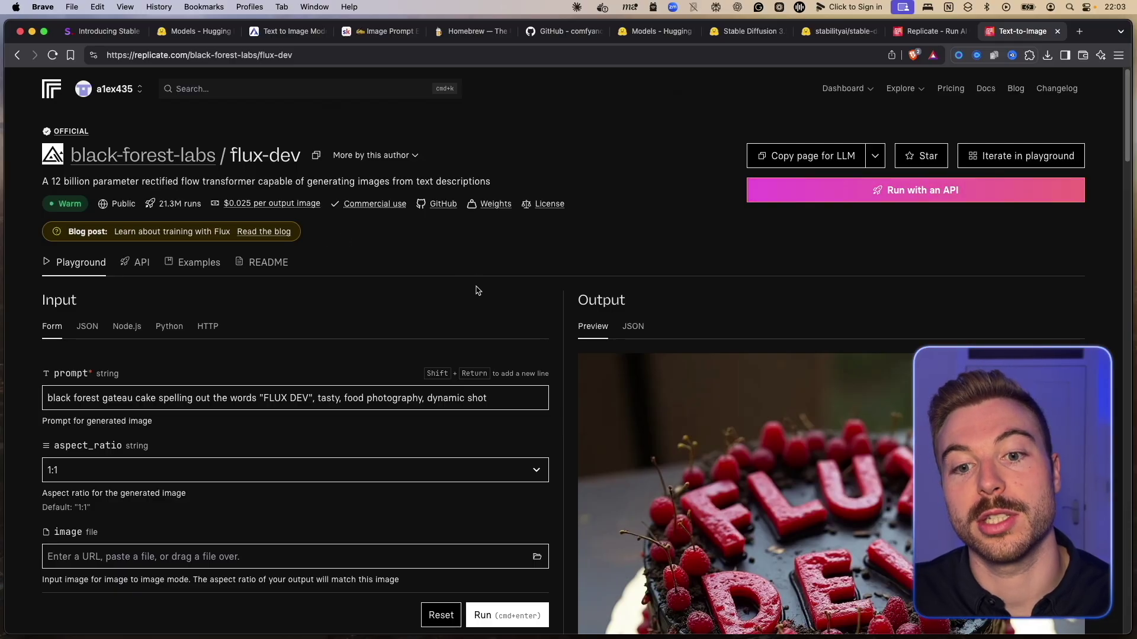
scroll(477, 289, "down", 1)
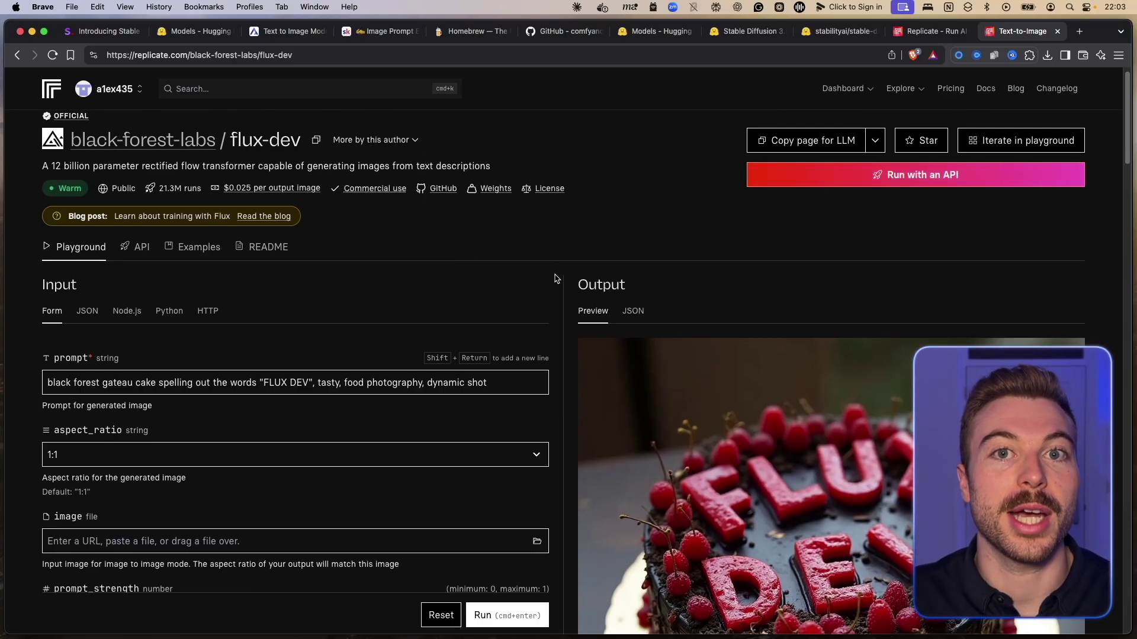